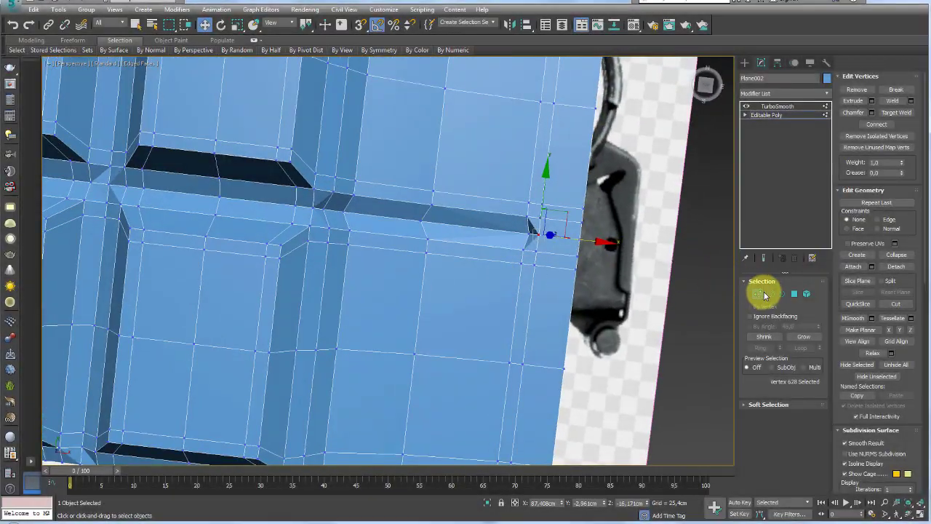
# Step: Chamfer the groove edges with 2 segments at about 0.986cm, then view the TurboSmooth result
pyautogui.click(770, 294)
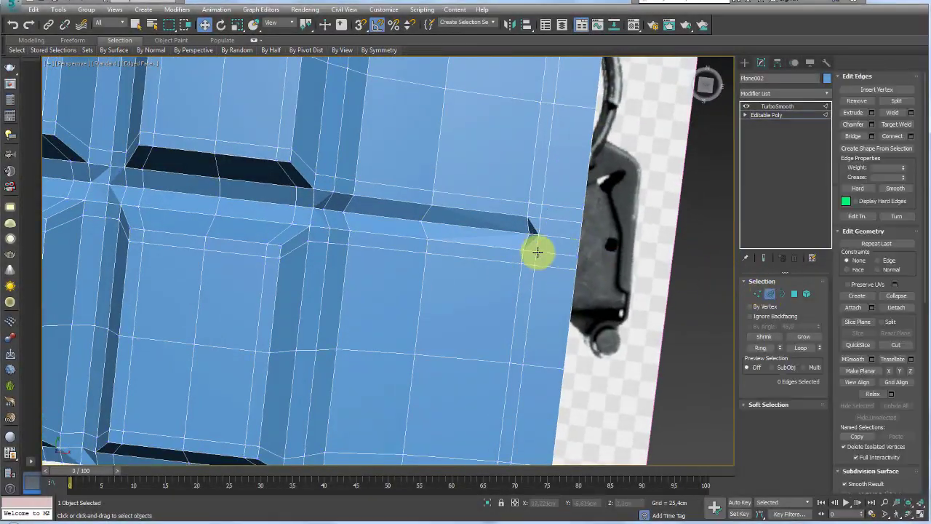
pyautogui.scroll(3, 485, 229)
pyautogui.scroll(3, 530, 240)
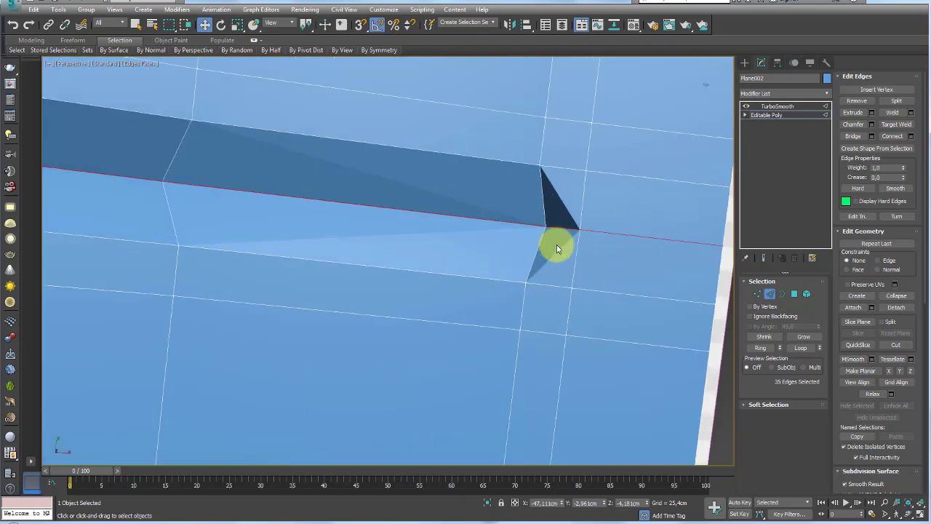
pyautogui.click(854, 125)
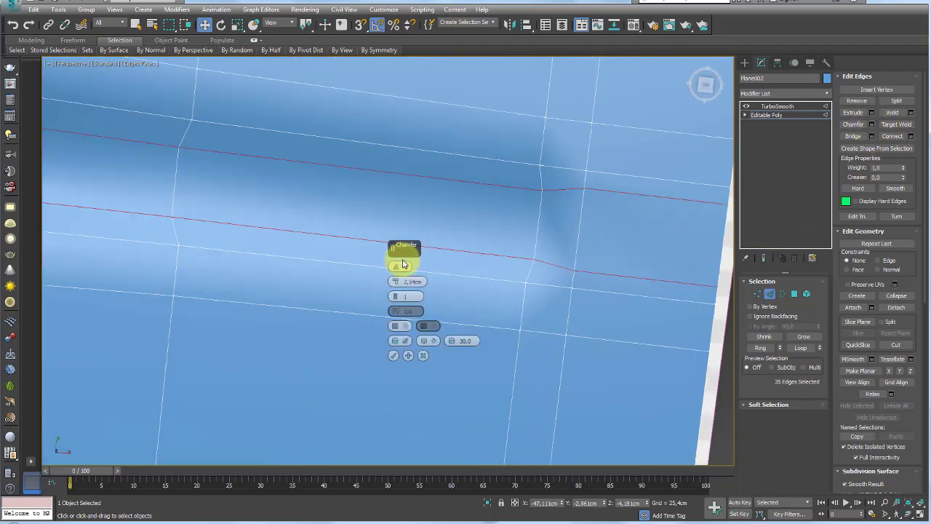
pyautogui.moveTo(395, 297); pyautogui.dragTo(399, 282)
pyautogui.click(393, 357)
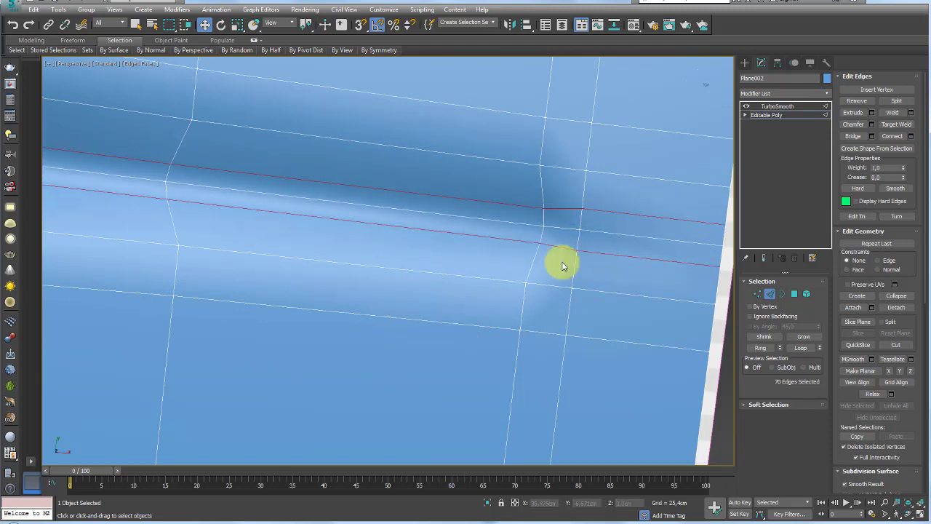
pyautogui.click(776, 107)
# Step: Orbit around the smoothed panel and the grenade to inspect the groove
pyautogui.scroll(-5, 582, 159)
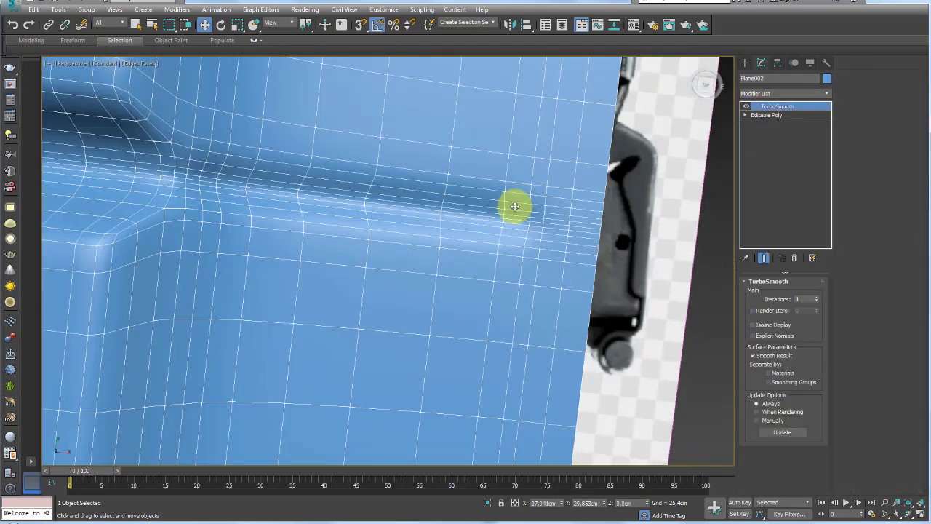
pyautogui.moveTo(514, 206)
pyautogui.keyDown('alt'); pyautogui.mouseDown(button='middle')
pyautogui.moveTo(476, 267)
pyautogui.moveTo(502, 240)
pyautogui.moveTo(458, 197)
pyautogui.moveTo(441, 225)
pyautogui.mouseUp(button='middle'); pyautogui.keyUp('alt')
pyautogui.scroll(2, 452, 239)
pyautogui.scroll(2, 458, 197)
pyautogui.scroll(-3, 447, 204)
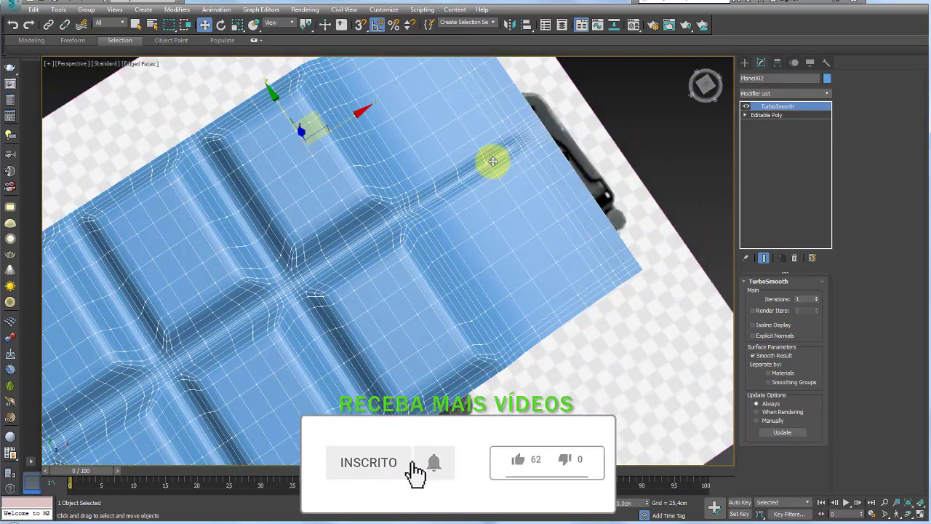
pyautogui.moveTo(493, 160)
pyautogui.keyDown('alt'); pyautogui.mouseDown(button='middle')
pyautogui.moveTo(494, 208)
pyautogui.moveTo(388, 212)
pyautogui.moveTo(486, 266)
pyautogui.moveTo(442, 128)
pyautogui.moveTo(370, 370)
pyautogui.mouseUp(button='middle'); pyautogui.keyUp('alt')
pyautogui.scroll(4, 412, 278)
pyautogui.scroll(-5, 413, 278)
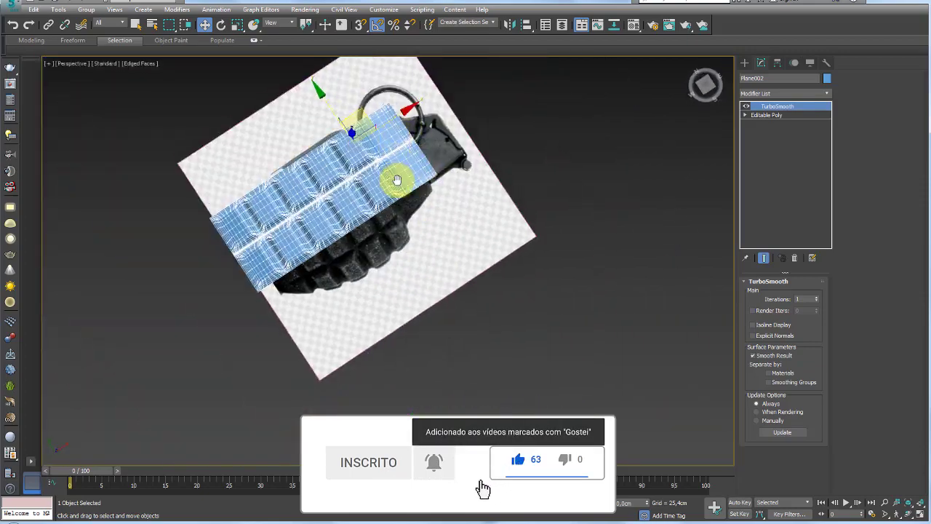
pyautogui.keyDown('alt'); pyautogui.moveTo(395, 177); pyautogui.dragTo(426, 208, button='middle'); pyautogui.keyUp('alt')
pyautogui.scroll(3, 427, 208)
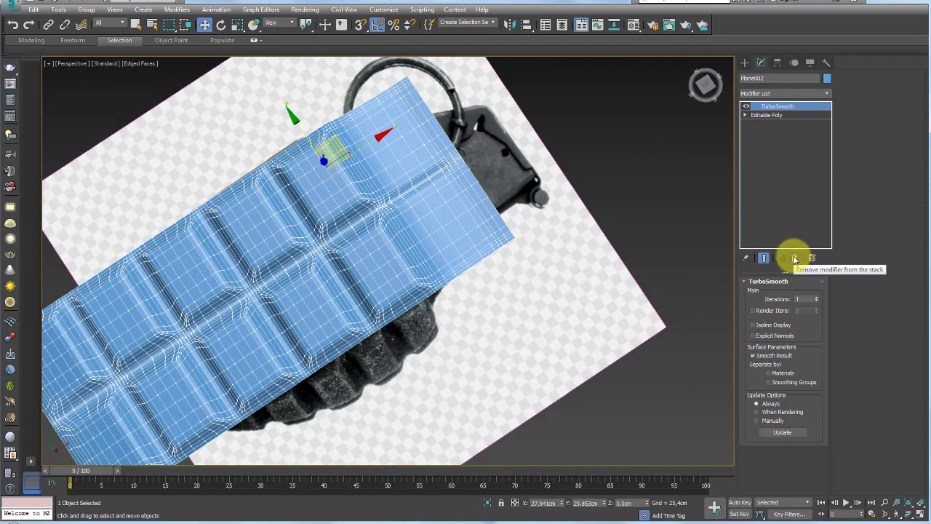
# Step: Undo the last change and delete TurboSmooth from Plane002's modifier stack
pyautogui.hotkey('ctrl', 'z')
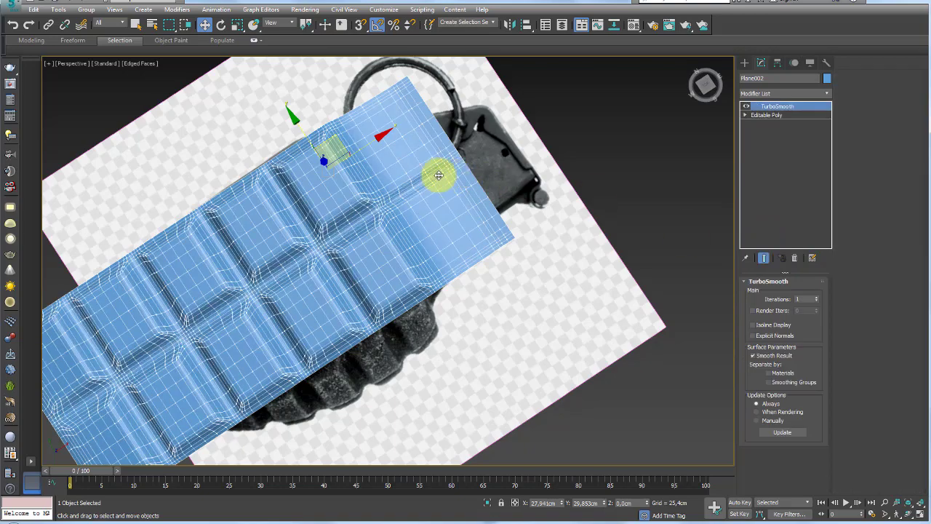
pyautogui.scroll(3, 437, 174)
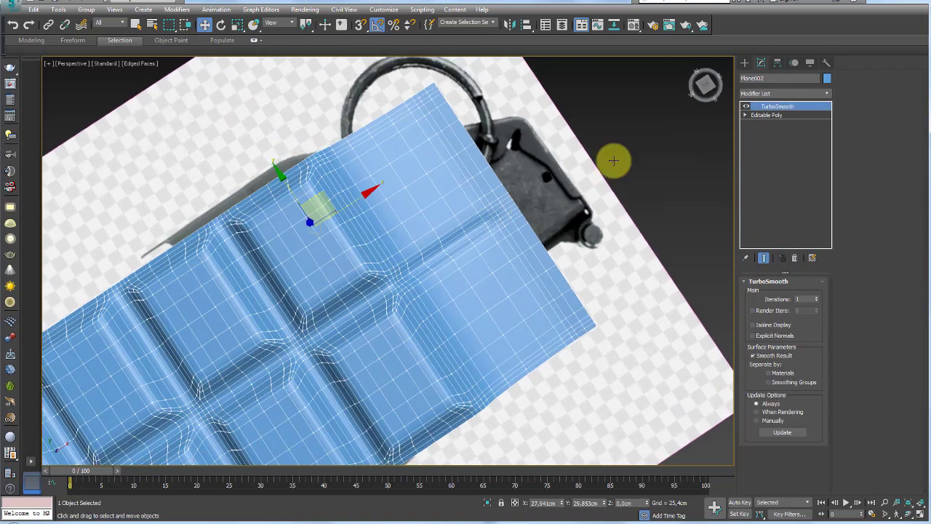
pyautogui.click(796, 260)
pyautogui.scroll(5, 478, 235)
# Step: Return to Edge level and orbit so the panel faces the view
pyautogui.click(769, 294)
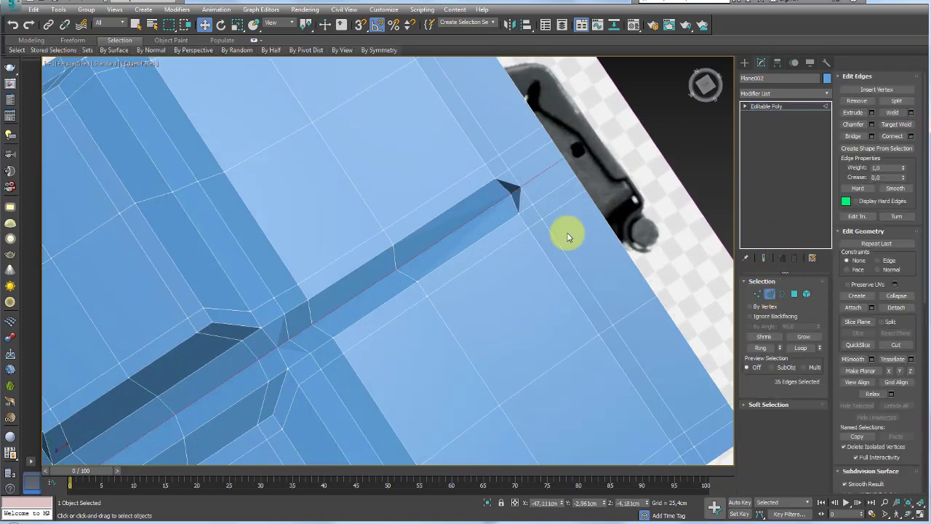
pyautogui.moveTo(568, 237)
pyautogui.keyDown('alt'); pyautogui.mouseDown(button='middle')
pyautogui.moveTo(461, 234)
pyautogui.moveTo(571, 216)
pyautogui.mouseUp(button='middle'); pyautogui.keyUp('alt')
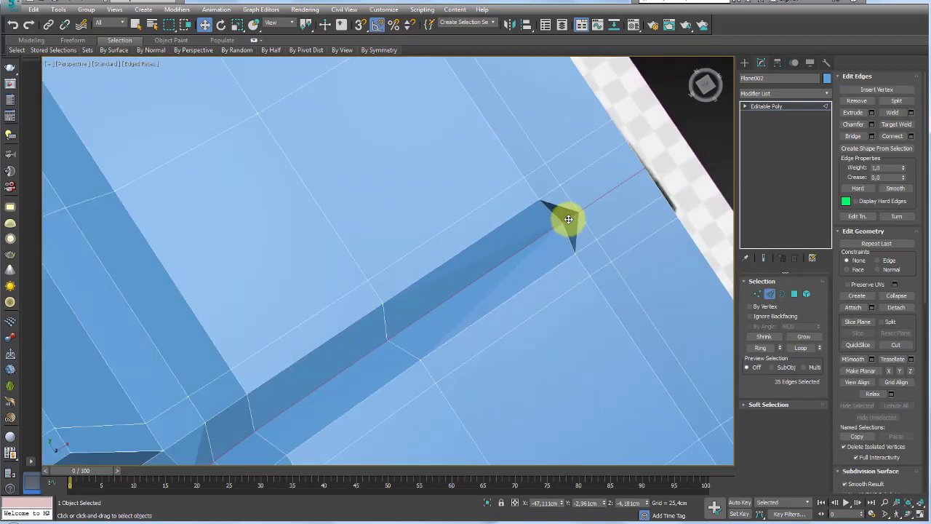
pyautogui.scroll(-5, 565, 214)
pyautogui.scroll(-4, 578, 243)
pyautogui.scroll(-4, 633, 252)
pyautogui.keyDown('alt'); pyautogui.moveTo(613, 272); pyautogui.dragTo(717, 283, button='middle'); pyautogui.keyUp('alt')
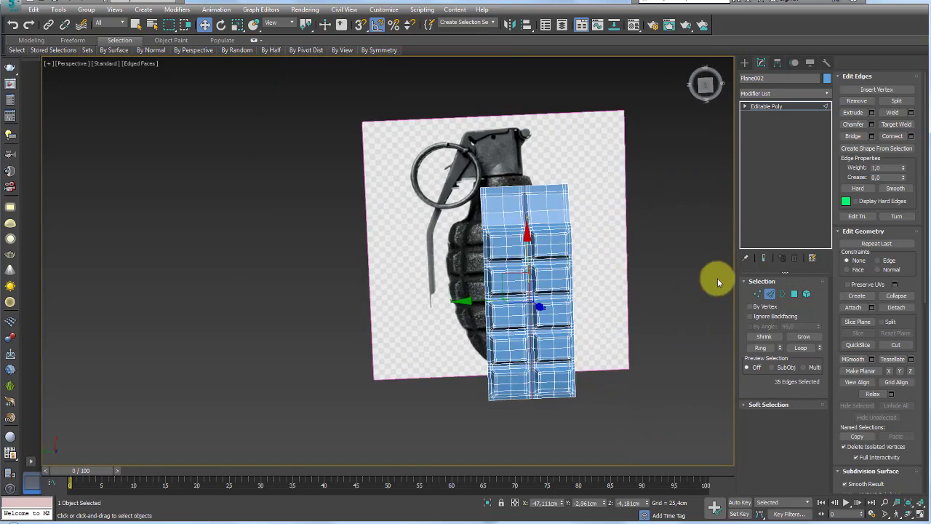
# Step: In Top view, select and delete the panel's bottom row of polygons
pyautogui.click(794, 295)
pyautogui.press('t')
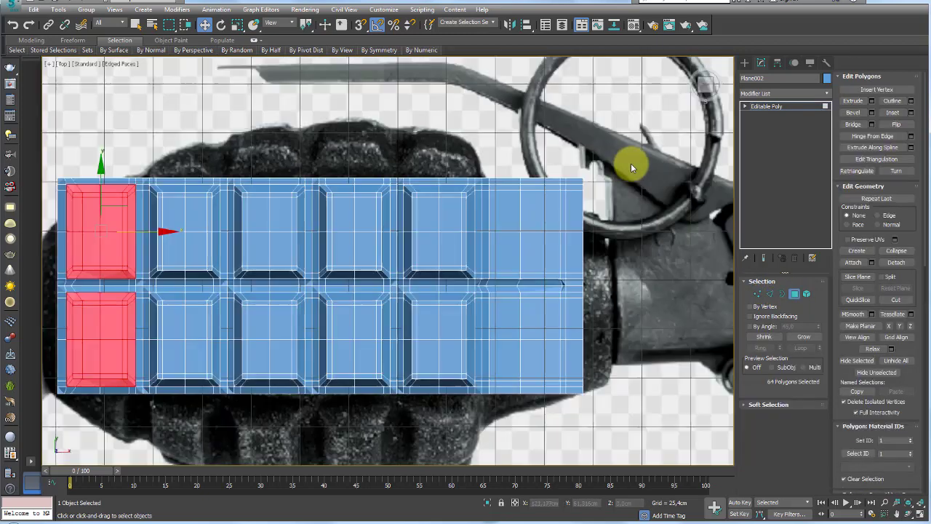
pyautogui.scroll(-2, 592, 187)
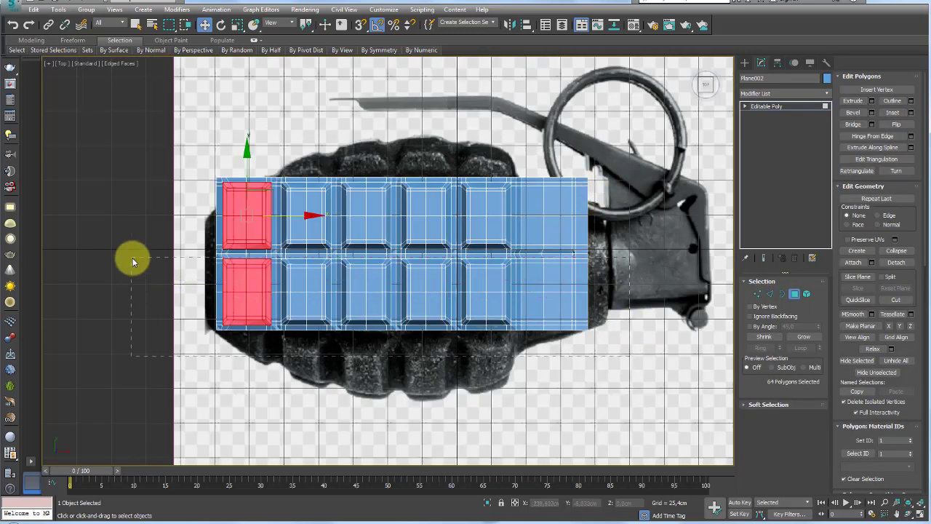
pyautogui.moveTo(136, 258); pyautogui.dragTo(140, 259)
pyautogui.press('Delete')
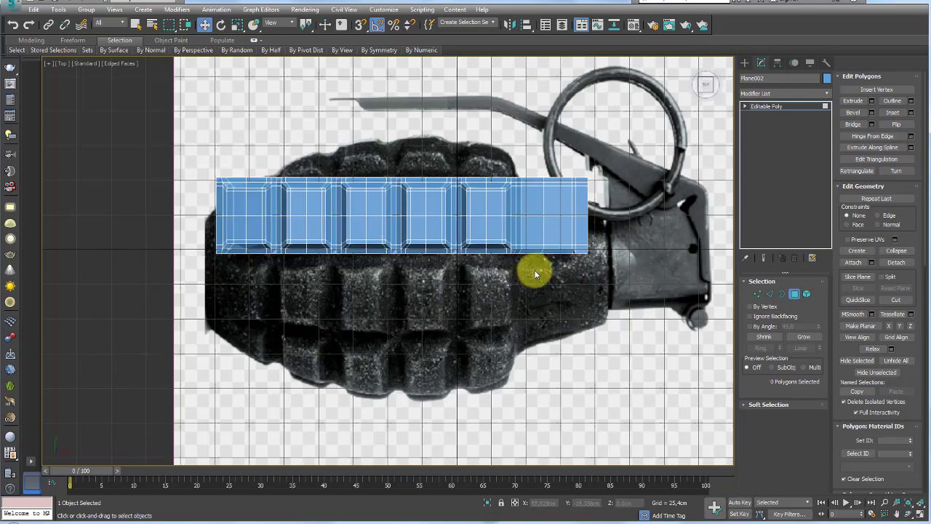
pyautogui.scroll(2, 536, 267)
pyautogui.click(775, 109)
pyautogui.moveTo(553, 277)
pyautogui.keyDown('alt'); pyautogui.mouseDown(button='middle')
pyautogui.moveTo(619, 272)
pyautogui.moveTo(461, 194)
pyautogui.moveTo(426, 133)
pyautogui.mouseUp(button='middle'); pyautogui.keyUp('alt')
pyautogui.scroll(3, 426, 133)
# Step: Cut an edge from the strip's border edge to the groove's inner vertex at one groove end
pyautogui.scroll(3, 430, 135)
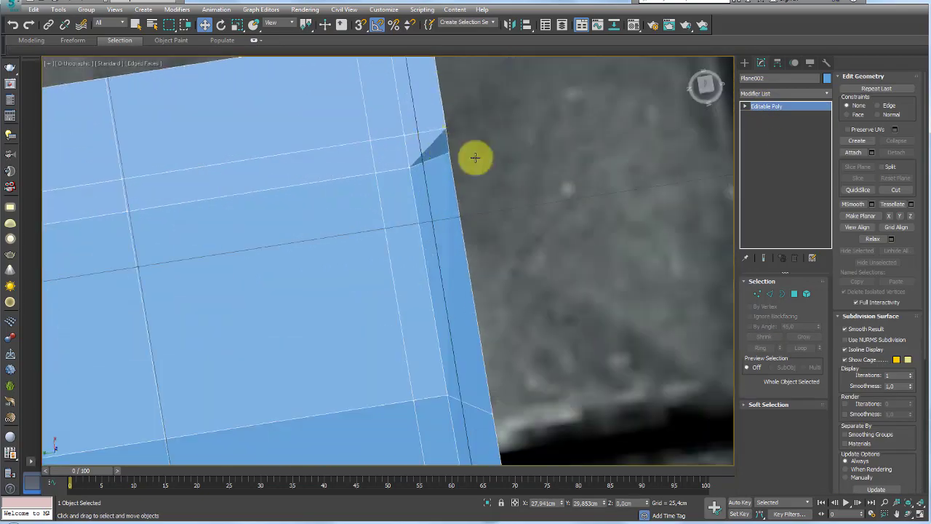
pyautogui.click(755, 294)
pyautogui.click(446, 129)
pyautogui.keyDown('alt'); pyautogui.moveTo(471, 183); pyautogui.dragTo(447, 184, button='middle'); pyautogui.keyUp('alt')
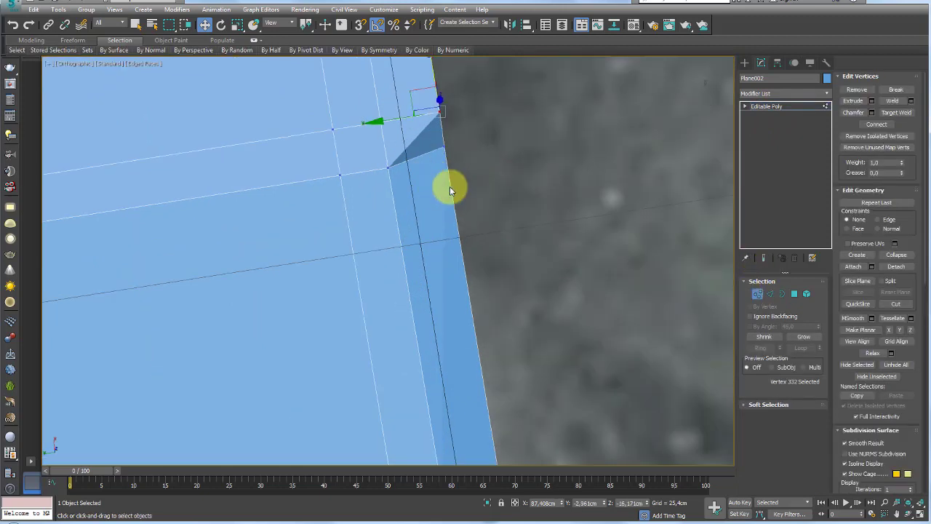
pyautogui.hotkey('alt', 'c')
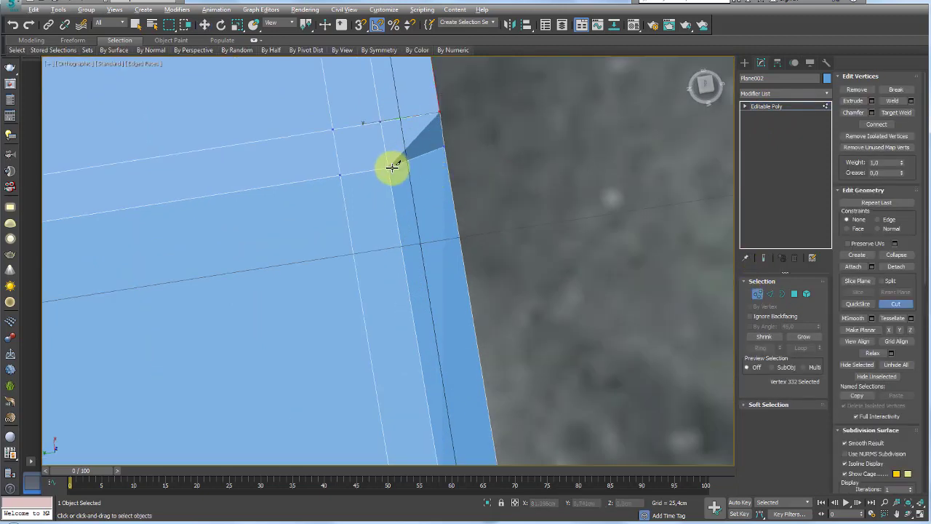
pyautogui.click(390, 169)
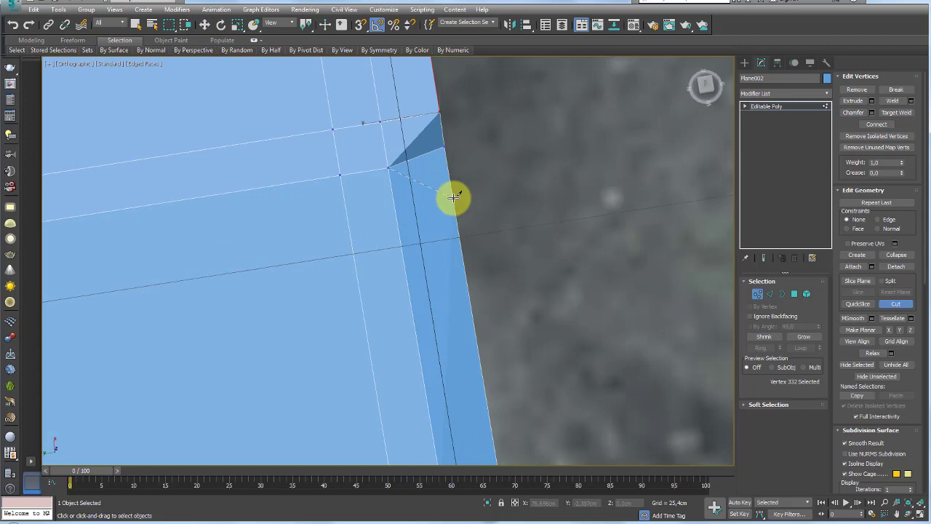
pyautogui.keyDown('alt'); pyautogui.moveTo(482, 182); pyautogui.dragTo(433, 139, button='middle'); pyautogui.keyUp('alt')
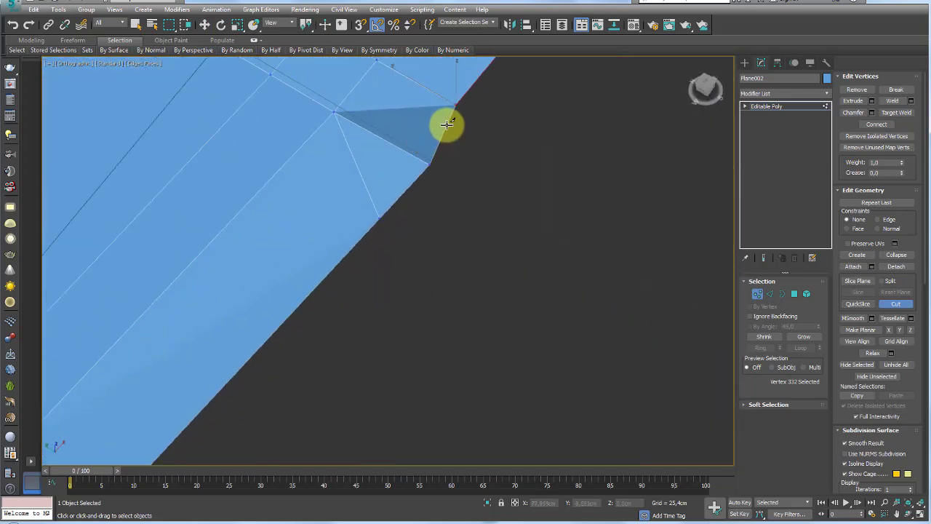
pyautogui.click(332, 108)
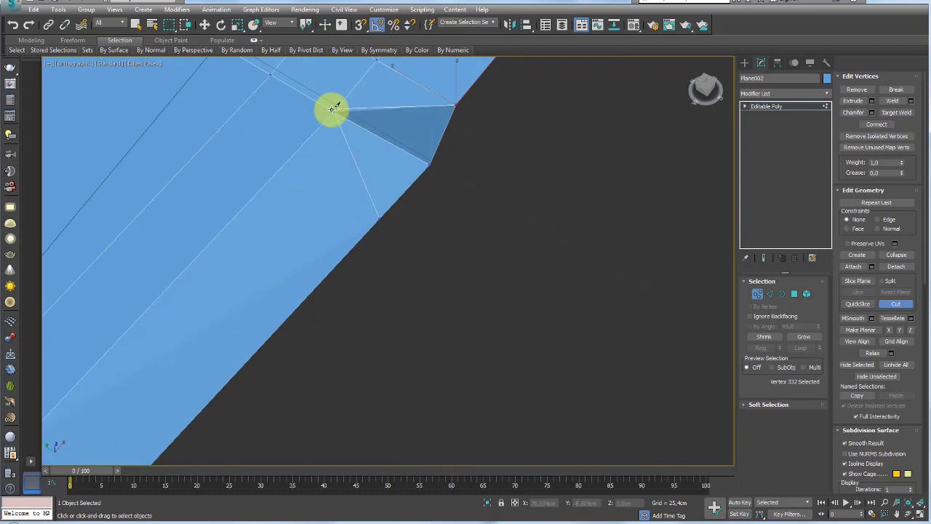
# Step: Cut matching new edges at the other groove end of the strip
pyautogui.click(444, 122)
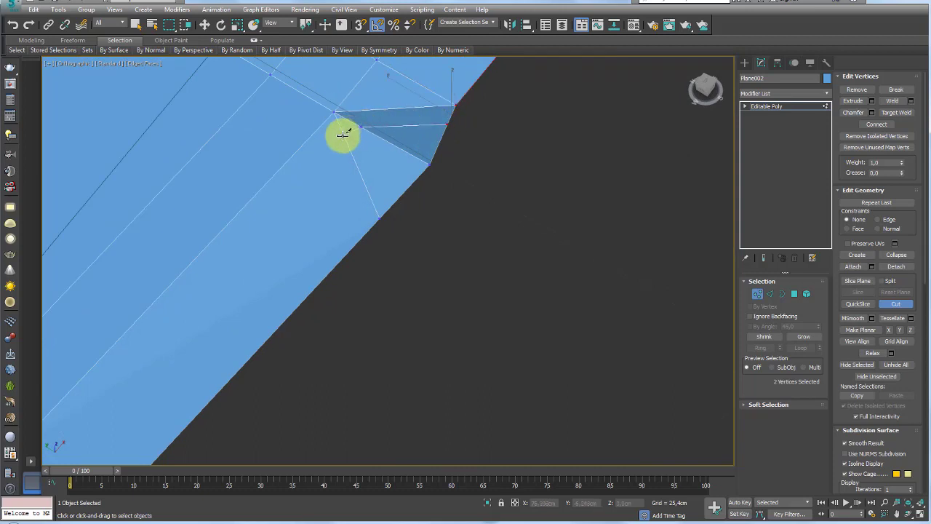
pyautogui.scroll(-5, 332, 145)
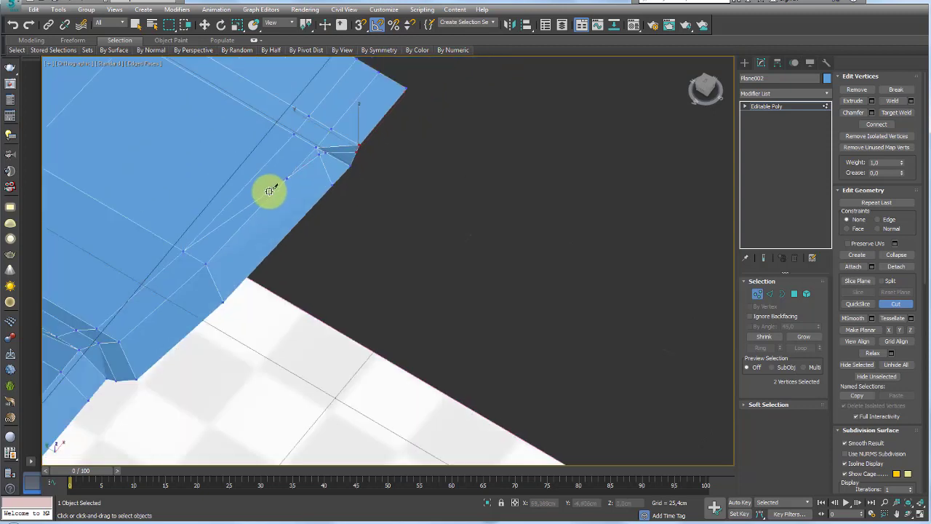
pyautogui.click(210, 274)
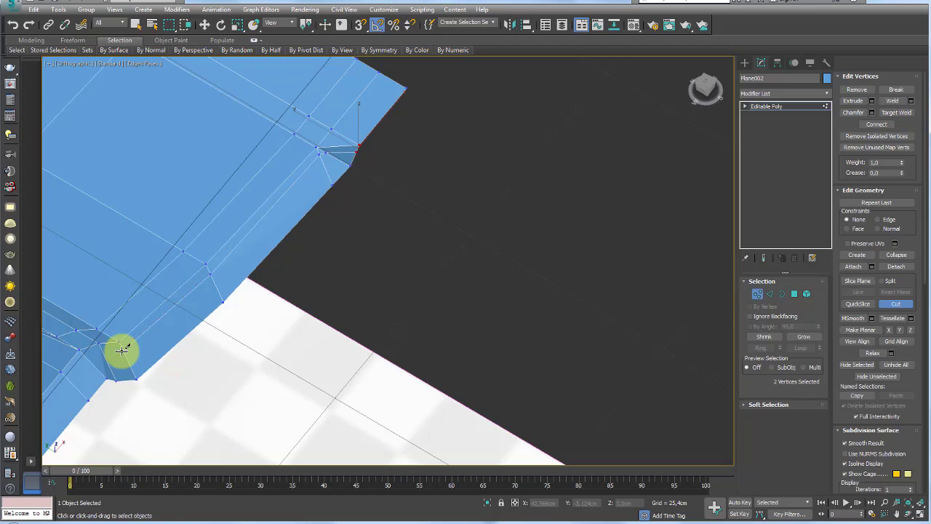
pyautogui.scroll(3, 301, 214)
pyautogui.scroll(2, 357, 216)
pyautogui.scroll(2, 377, 210)
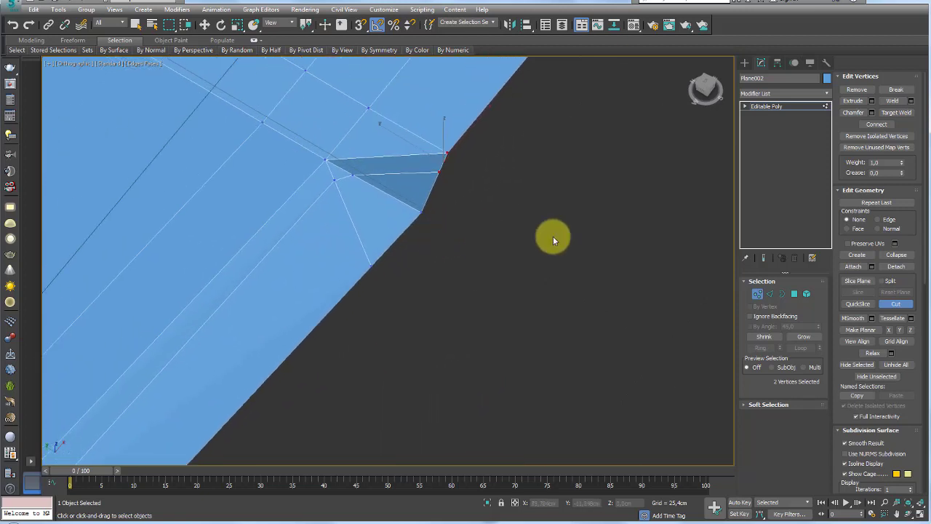
pyautogui.click(768, 295)
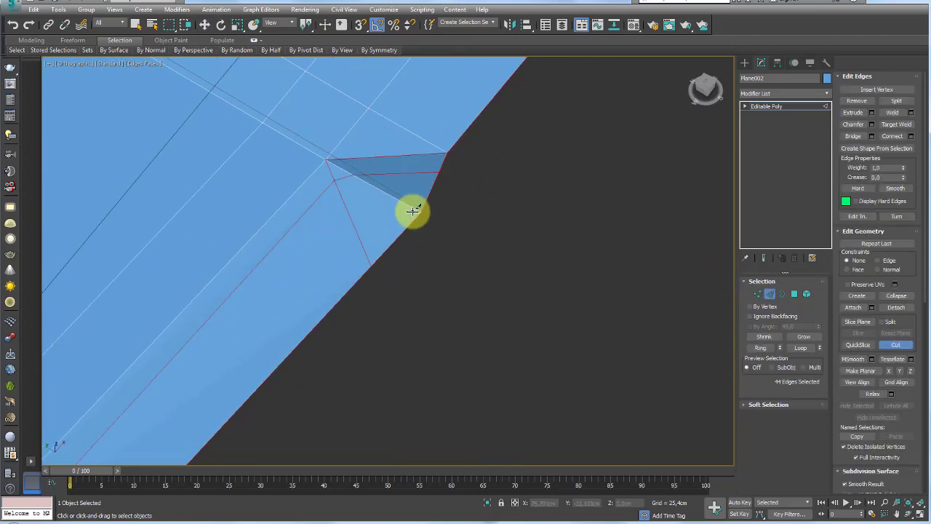
# Step: Remove the single diagonal edge at the groove corner
pyautogui.click(339, 169)
pyautogui.moveTo(467, 224); pyautogui.dragTo(573, 242, button='middle')
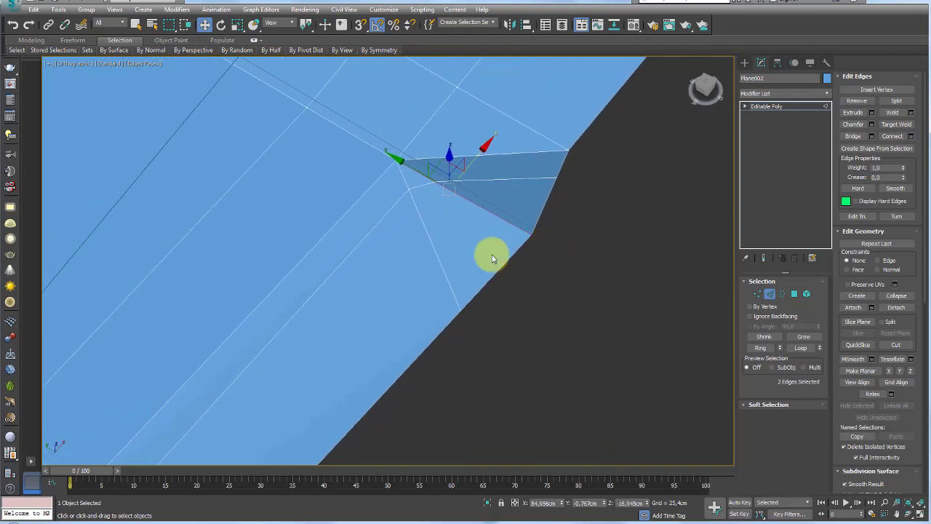
pyautogui.click(439, 266)
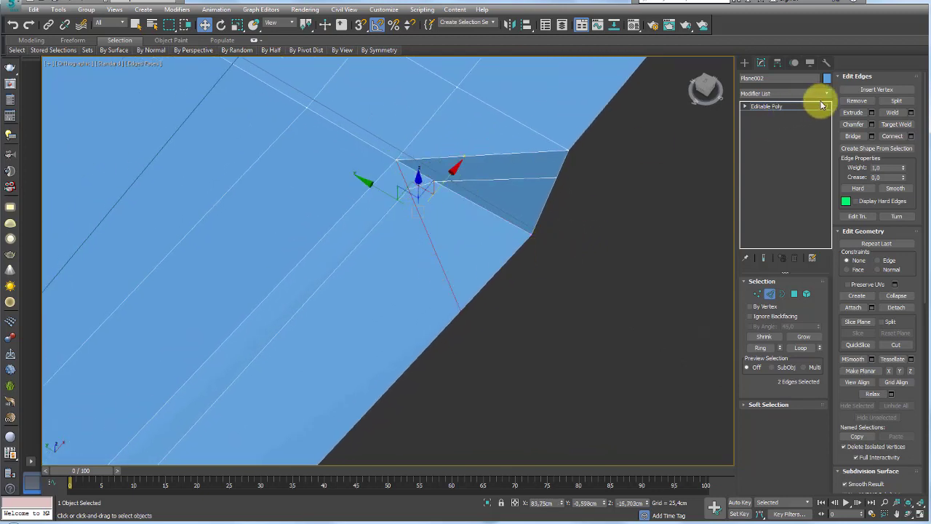
pyautogui.click(852, 100)
# Step: Nudge the notch vertex slightly along X
pyautogui.scroll(-3, 499, 219)
pyautogui.moveTo(498, 232)
pyautogui.keyDown('alt'); pyautogui.mouseDown(button='middle')
pyautogui.moveTo(510, 254)
pyautogui.moveTo(541, 191)
pyautogui.mouseUp(button='middle'); pyautogui.keyUp('alt')
pyautogui.scroll(3, 553, 233)
pyautogui.scroll(2, 582, 273)
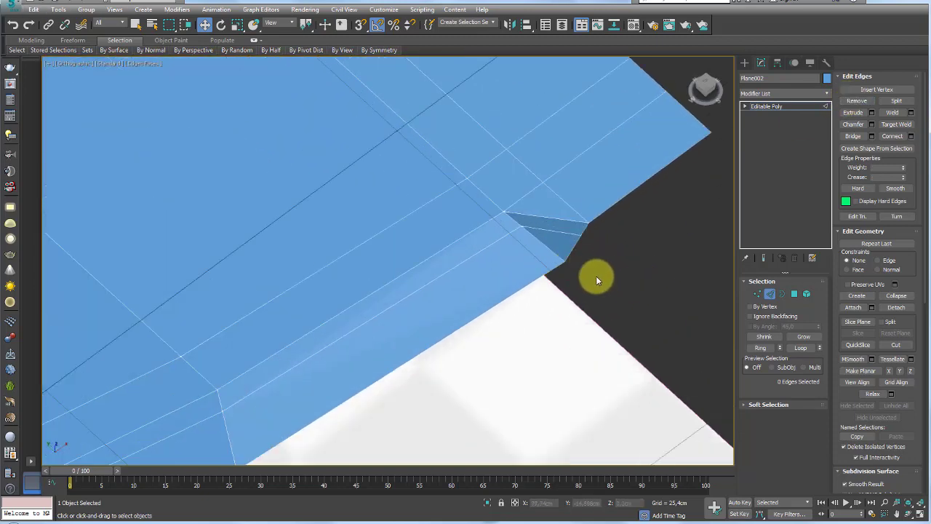
pyautogui.click(761, 296)
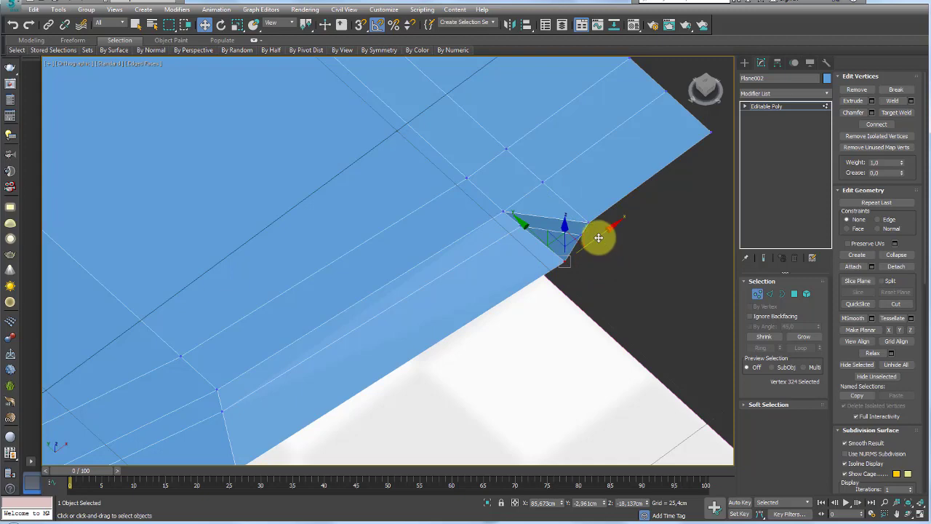
pyautogui.moveTo(600, 246)
pyautogui.mouseDown()
pyautogui.moveTo(582, 252)
pyautogui.moveTo(602, 249)
pyautogui.mouseUp()
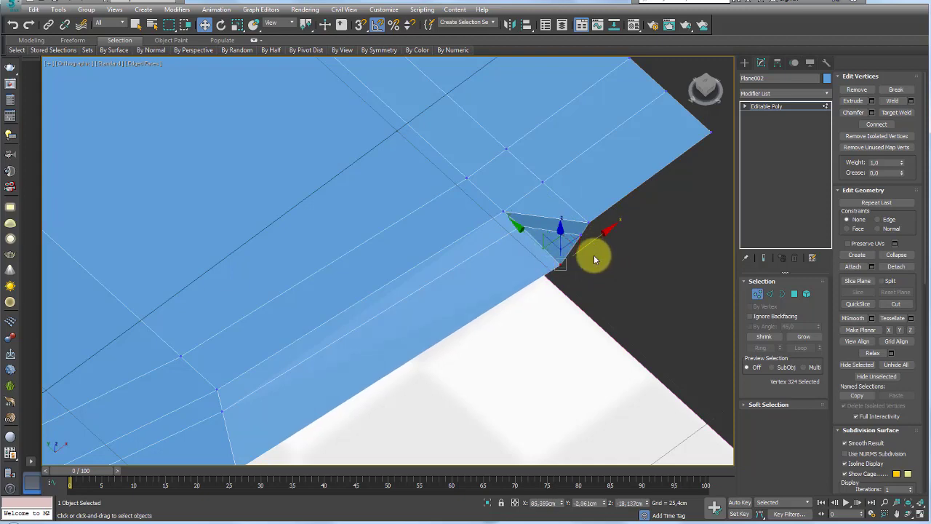
pyautogui.moveTo(593, 259)
pyautogui.keyDown('alt'); pyautogui.mouseDown(button='middle')
pyautogui.moveTo(542, 244)
pyautogui.moveTo(596, 249)
pyautogui.moveTo(561, 187)
pyautogui.moveTo(482, 251)
pyautogui.mouseUp(button='middle'); pyautogui.keyUp('alt')
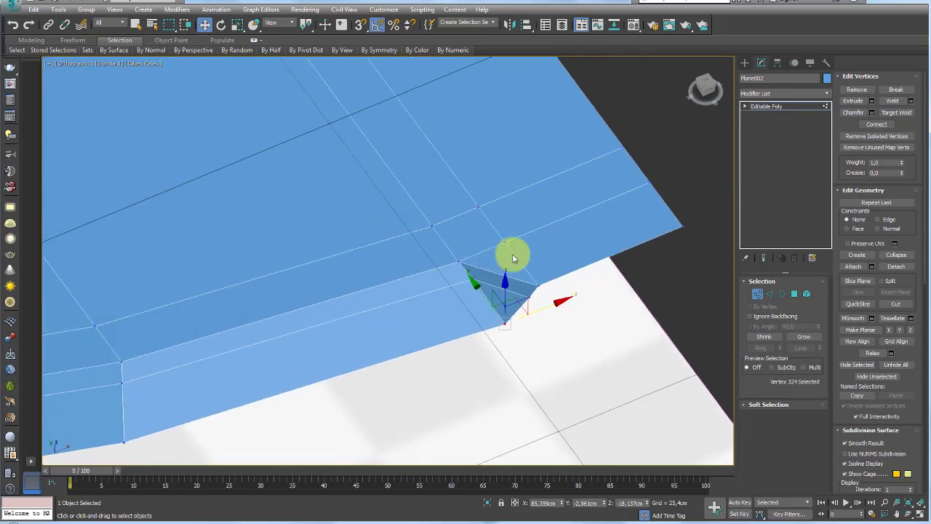
# Step: Cut an edge from the notch vertex to the outer border, then remove two edges beside it
pyautogui.hotkey('alt', 'c')
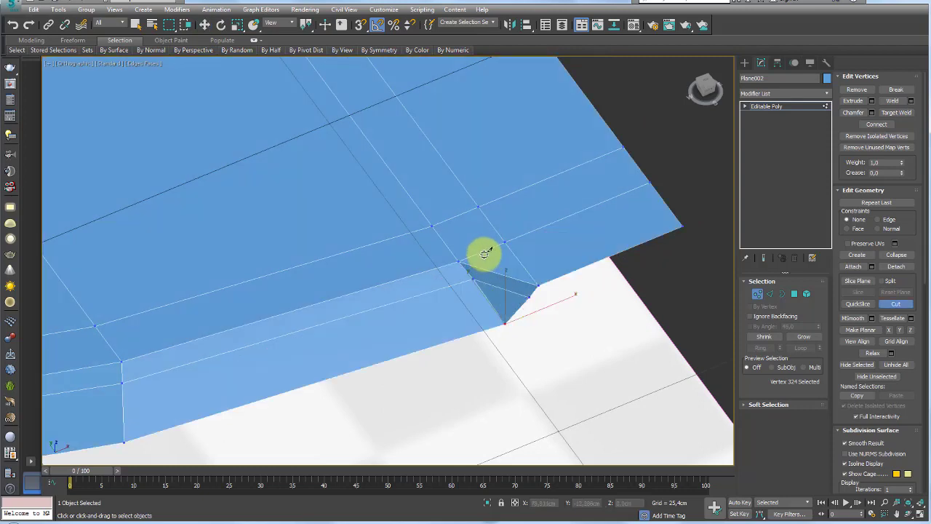
pyautogui.click(547, 272)
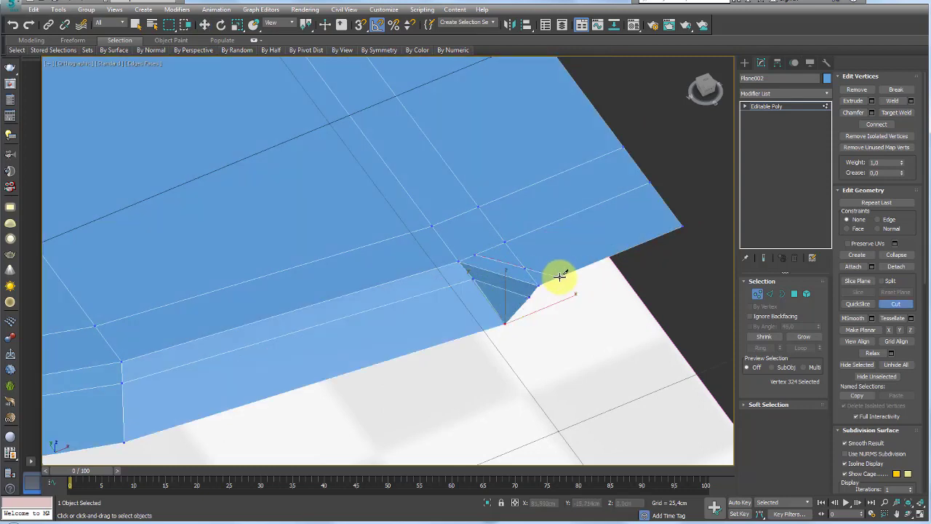
pyautogui.click(770, 293)
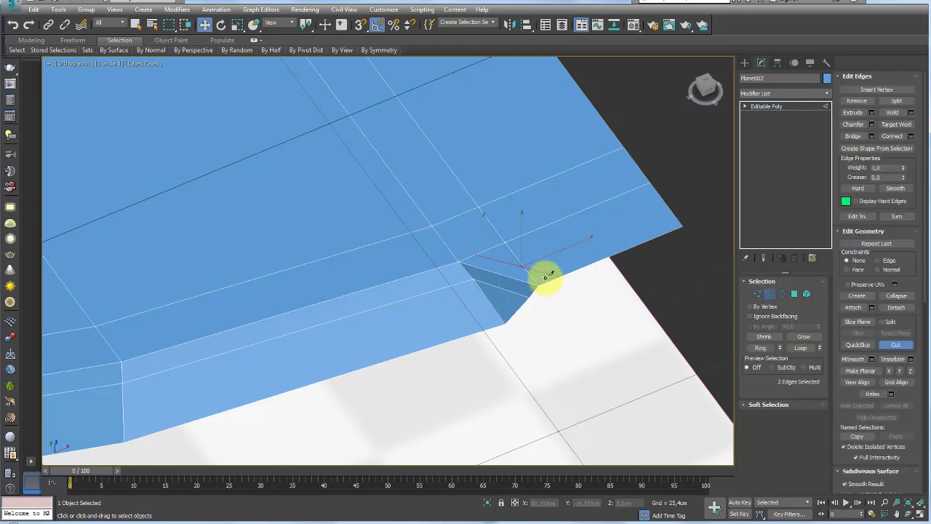
pyautogui.click(542, 275)
pyautogui.keyDown('ctrl'); pyautogui.click(515, 259); pyautogui.keyUp('ctrl')
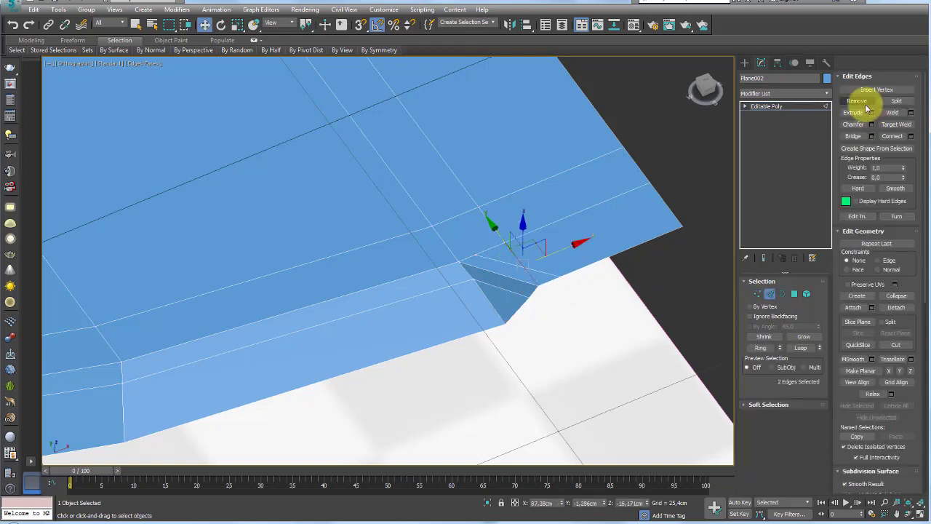
pyautogui.click(863, 104)
pyautogui.keyDown('alt'); pyautogui.moveTo(536, 233); pyautogui.dragTo(544, 257, button='middle'); pyautogui.keyUp('alt')
pyautogui.moveTo(474, 270)
pyautogui.keyDown('alt'); pyautogui.mouseDown(button='middle')
pyautogui.moveTo(541, 264)
pyautogui.moveTo(519, 287)
pyautogui.moveTo(470, 276)
pyautogui.moveTo(540, 247)
pyautogui.moveTo(517, 258)
pyautogui.moveTo(514, 156)
pyautogui.moveTo(545, 280)
pyautogui.mouseUp(button='middle'); pyautogui.keyUp('alt')
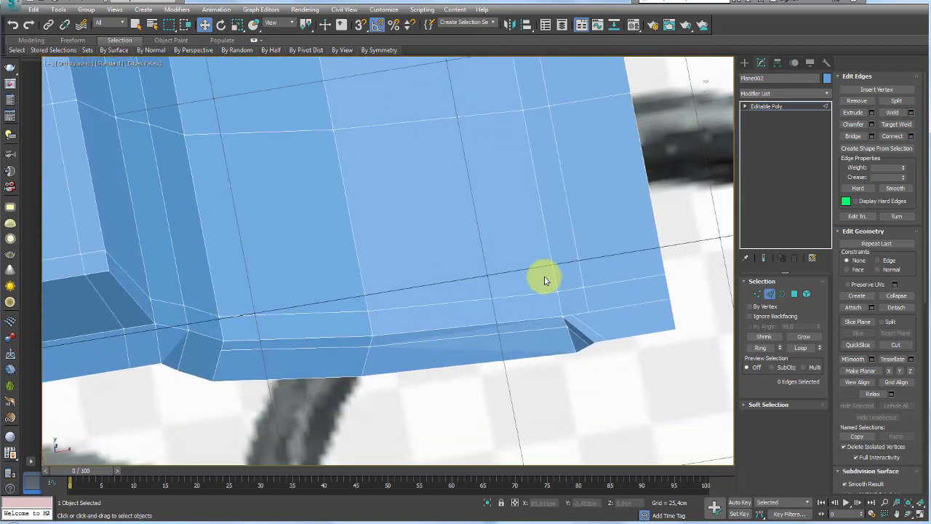
# Step: Cut new edges starting from the other notch's corner vertex
pyautogui.click(757, 294)
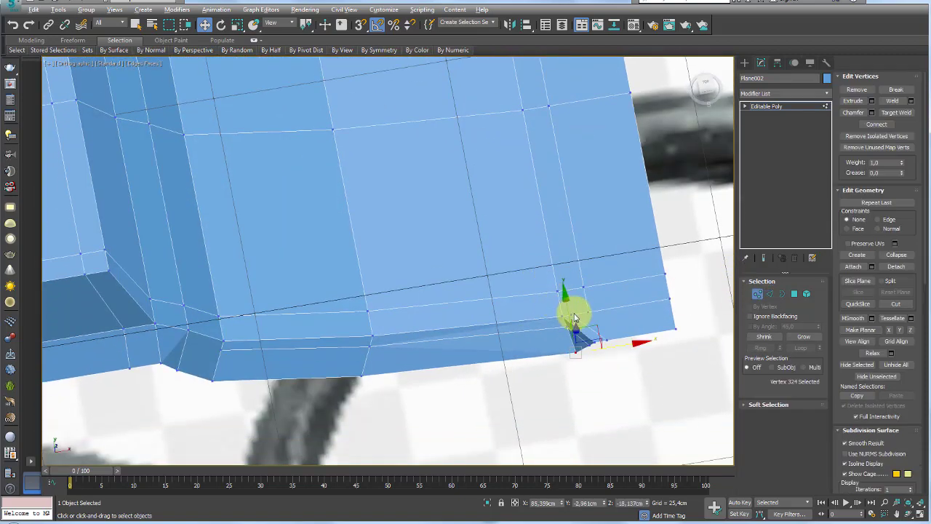
pyautogui.hotkey('alt', 'c')
pyautogui.click(575, 312)
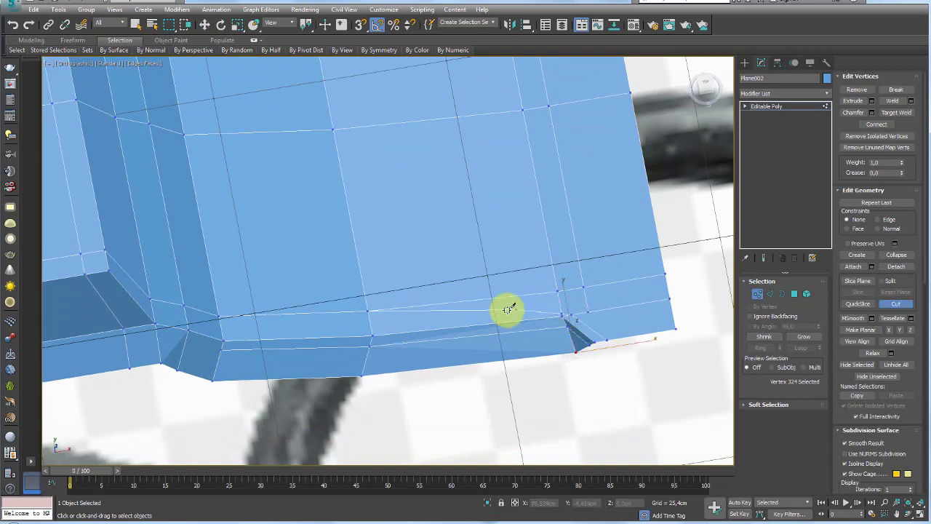
pyautogui.scroll(2, 561, 297)
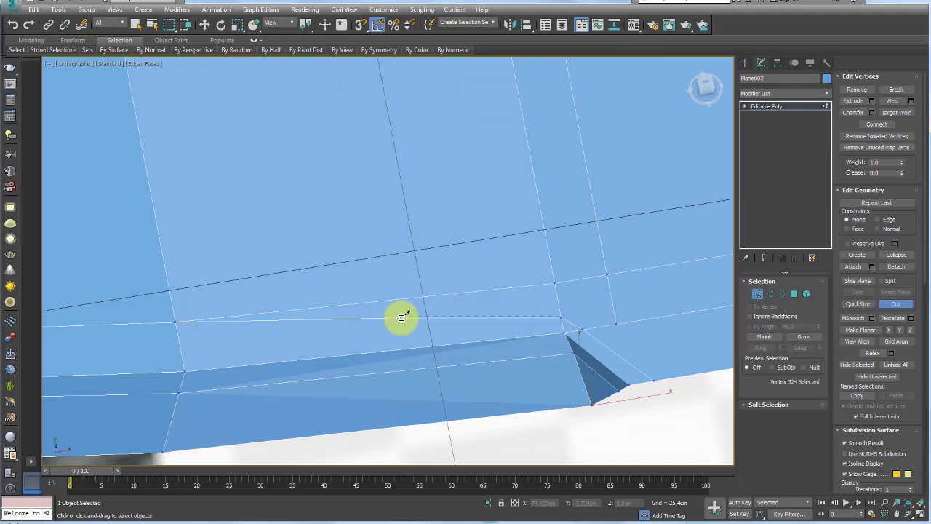
pyautogui.scroll(-1, 331, 342)
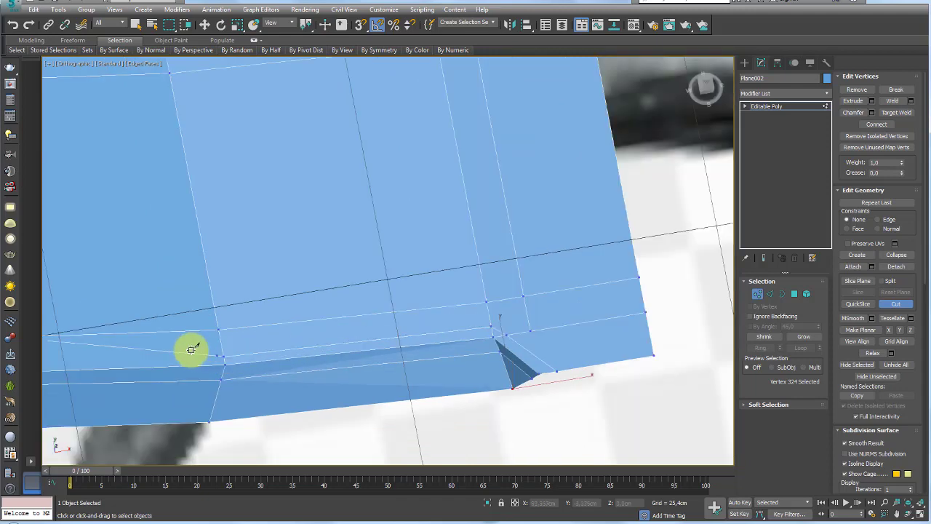
pyautogui.scroll(-2, 211, 348)
pyautogui.scroll(2, 191, 342)
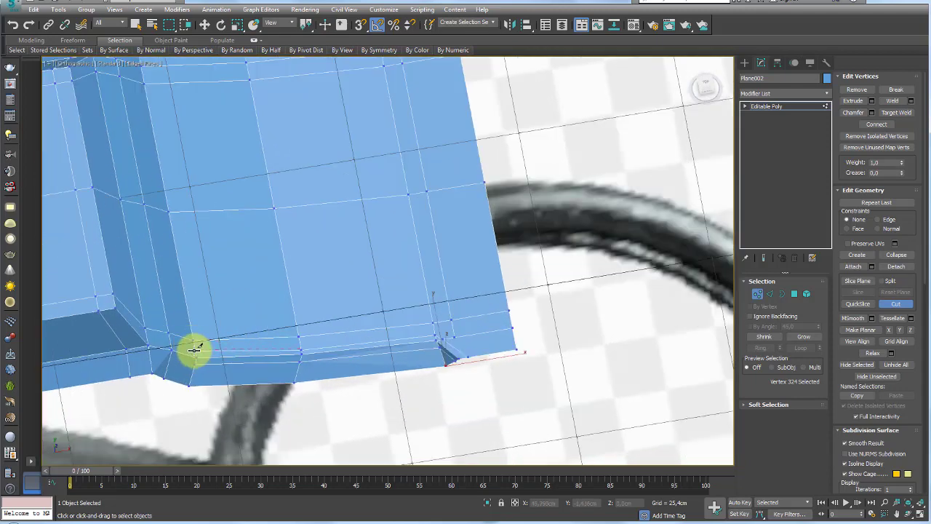
pyautogui.scroll(1, 190, 347)
pyautogui.scroll(1, 182, 340)
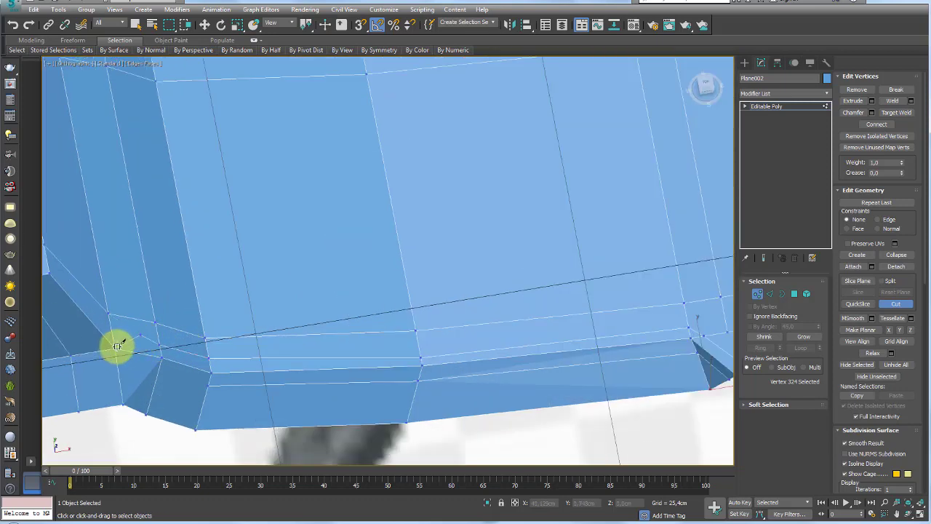
pyautogui.moveTo(141, 333)
pyautogui.keyDown('alt'); pyautogui.mouseDown(button='middle')
pyautogui.moveTo(135, 150)
pyautogui.moveTo(135, 316)
pyautogui.moveTo(108, 275)
pyautogui.mouseUp(button='middle'); pyautogui.keyUp('alt')
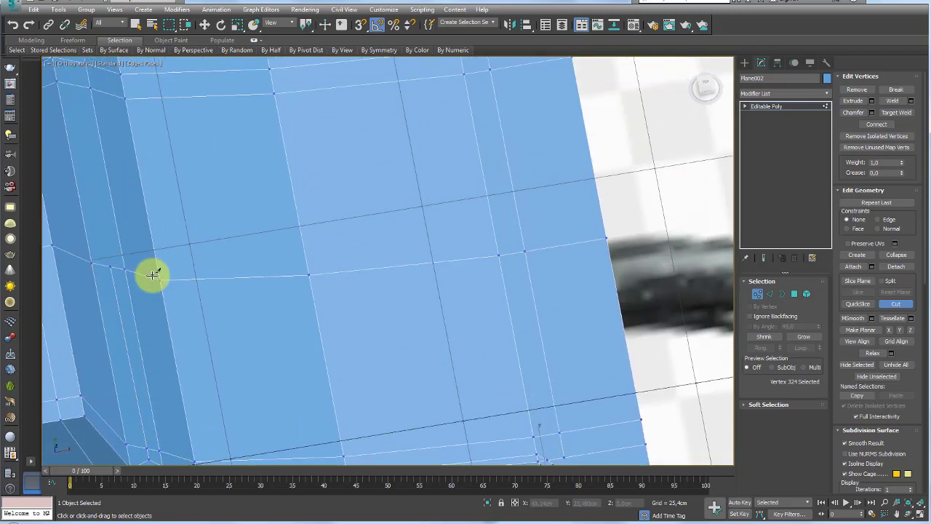
pyautogui.scroll(-5, 350, 273)
pyautogui.scroll(1, 395, 284)
pyautogui.press('w')
pyautogui.scroll(4, 466, 345)
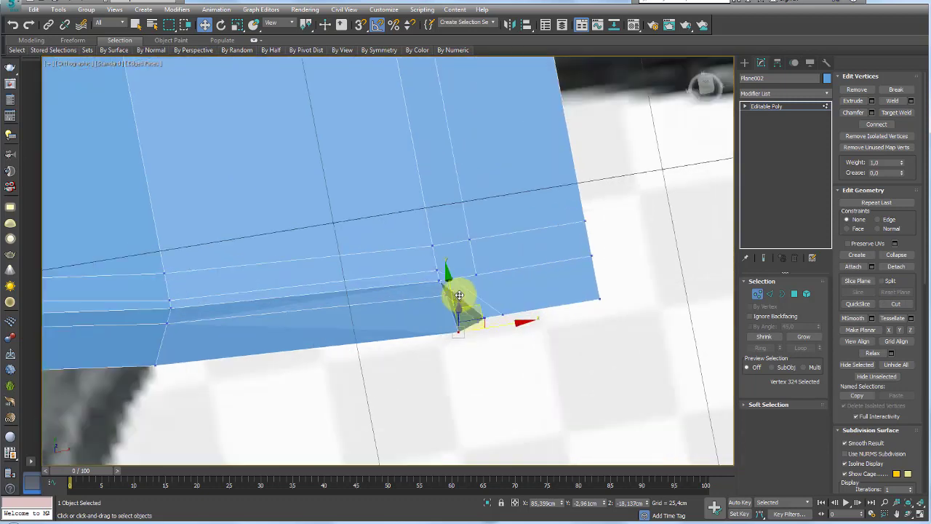
pyautogui.scroll(2, 454, 321)
# Step: Collapse the stray edge beside the notch into a single point
pyautogui.click(770, 294)
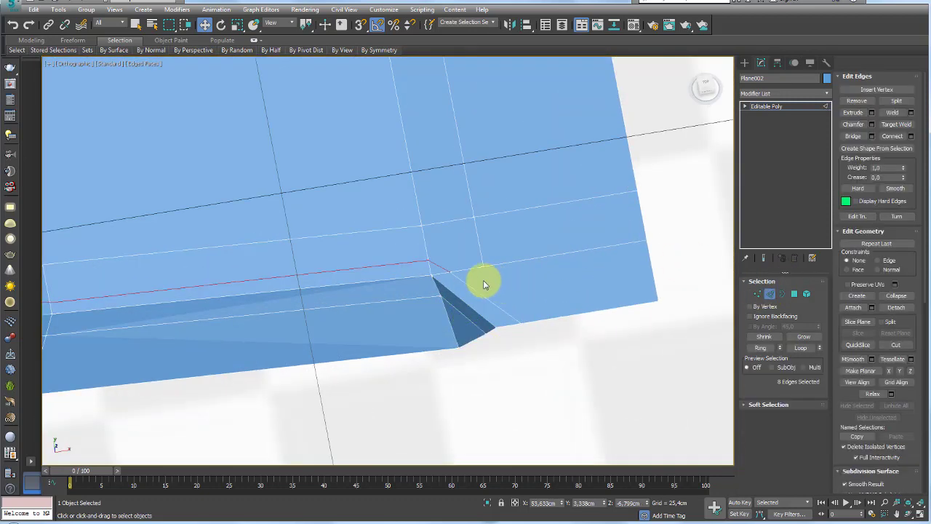
pyautogui.click(443, 268)
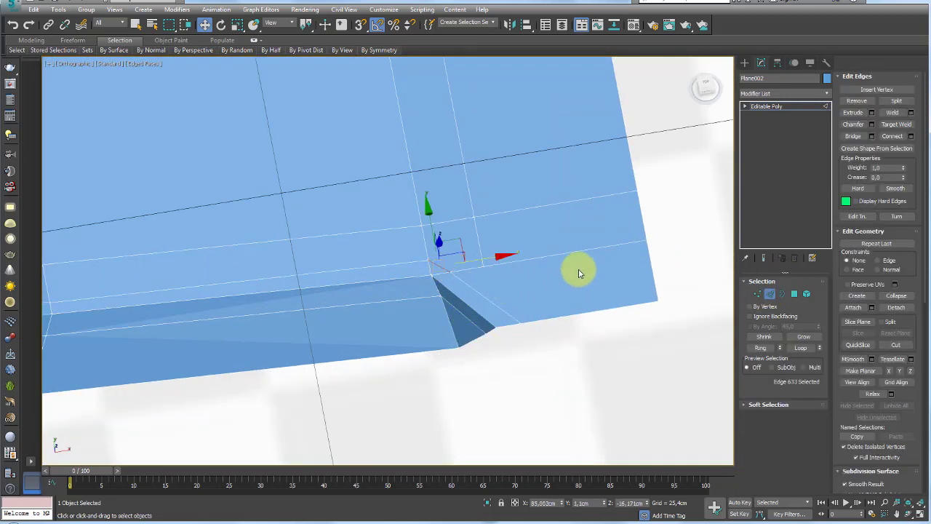
pyautogui.click(897, 295)
pyautogui.moveTo(432, 264); pyautogui.dragTo(547, 243, button='middle')
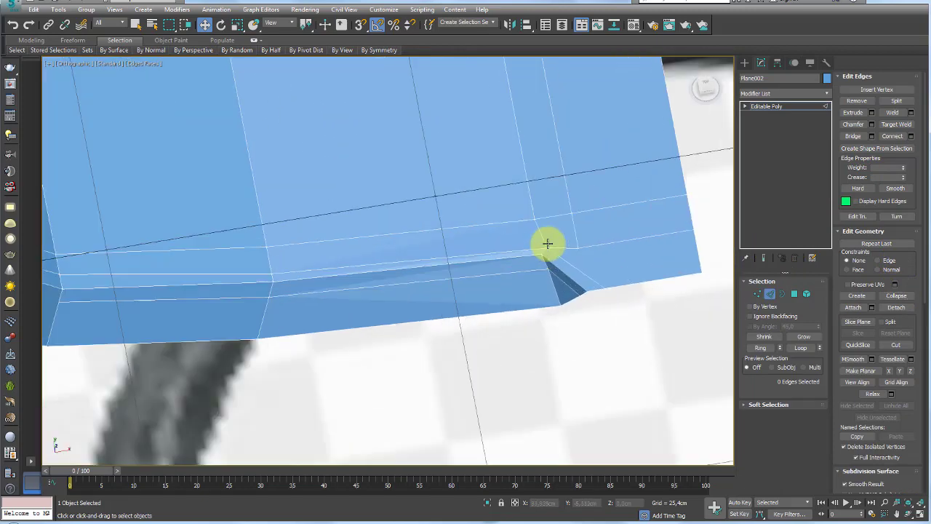
# Step: Raise the vertex just above the notch corner slightly along Y
pyautogui.click(760, 289)
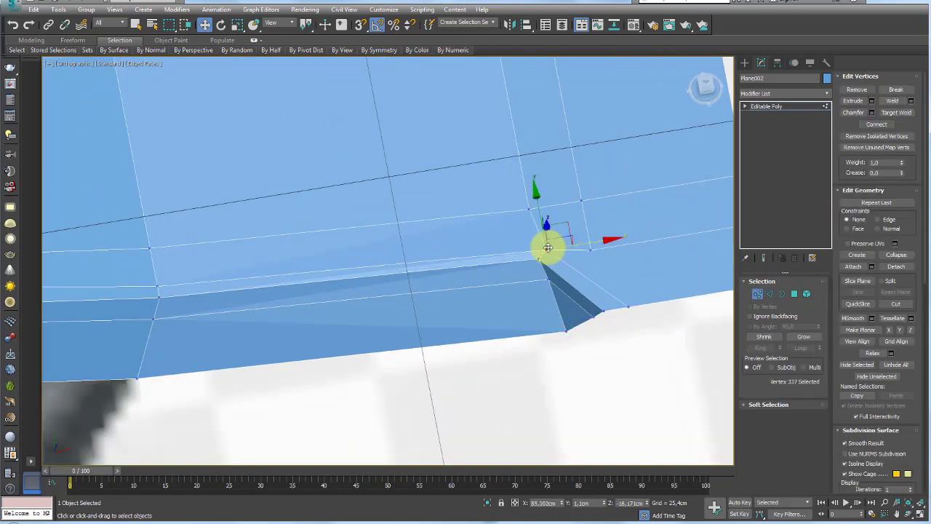
pyautogui.moveTo(582, 246); pyautogui.dragTo(579, 246)
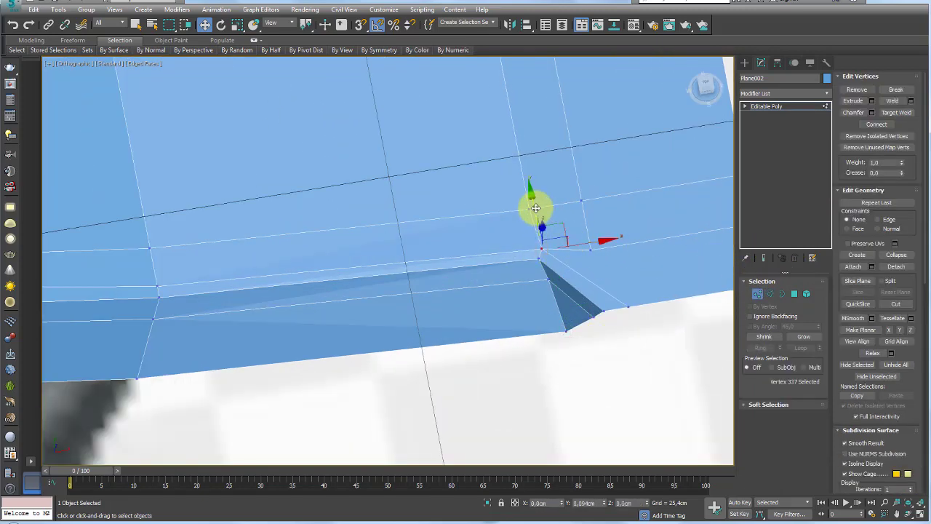
pyautogui.moveTo(593, 235); pyautogui.dragTo(516, 297, button='middle')
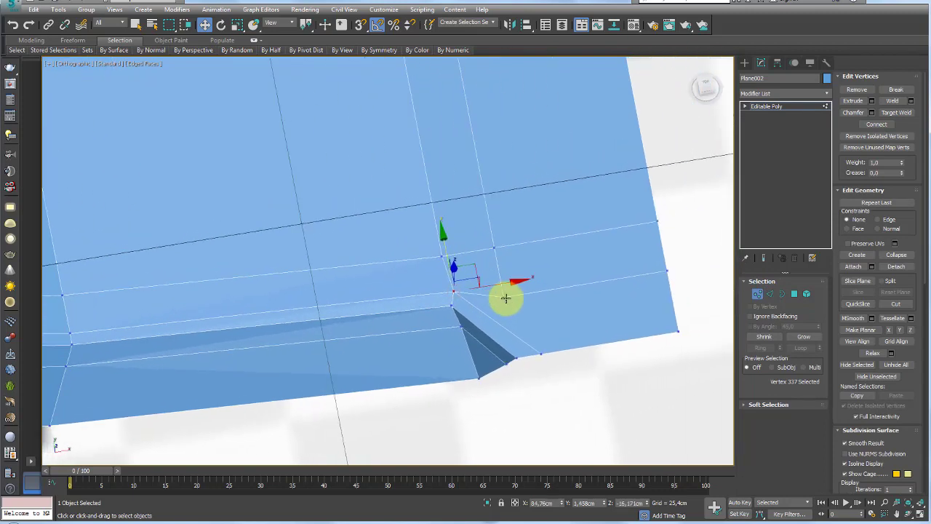
pyautogui.click(504, 296)
pyautogui.moveTo(493, 241); pyautogui.dragTo(509, 274)
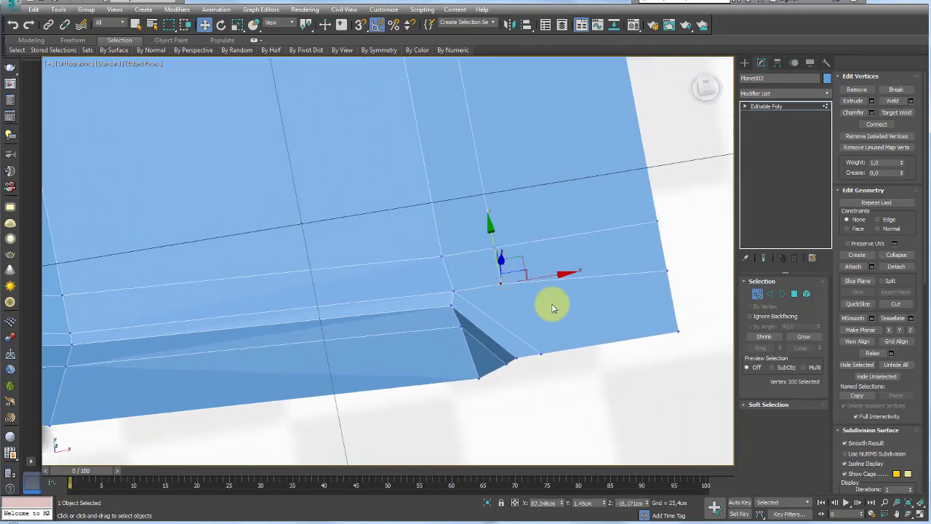
# Step: Cut another edge from the notch corner vertex and finish the cut
pyautogui.hotkey('alt', 'c')
pyautogui.click(500, 283)
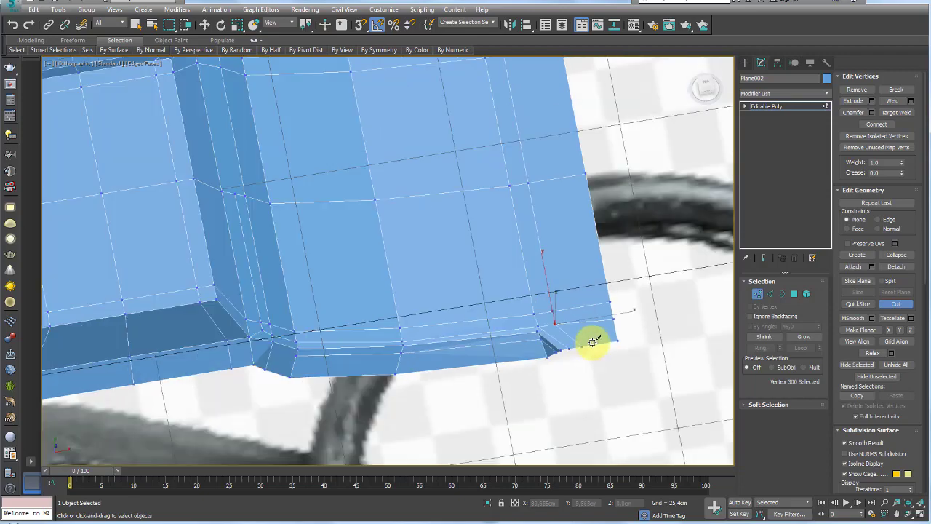
pyautogui.rightClick(592, 332)
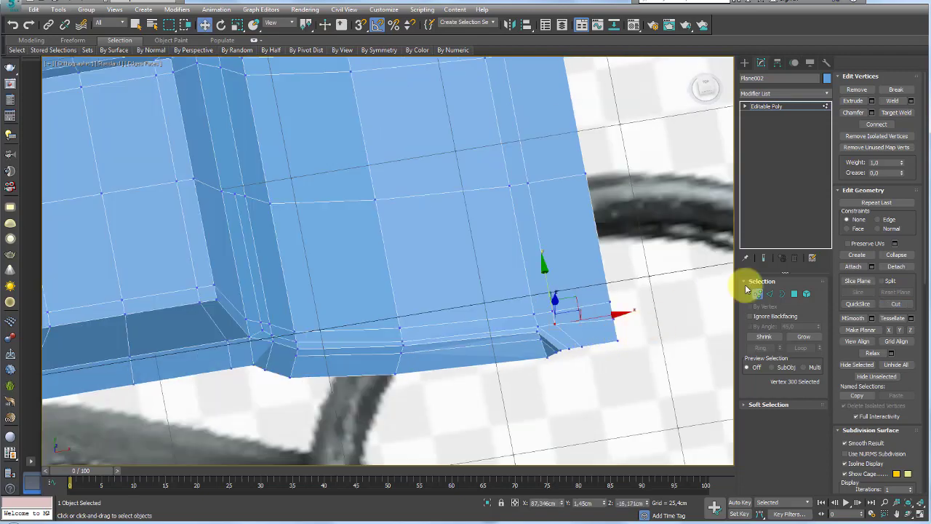
pyautogui.click(770, 293)
pyautogui.moveTo(469, 367)
pyautogui.keyDown('alt'); pyautogui.mouseDown(button='middle')
pyautogui.moveTo(474, 374)
pyautogui.moveTo(530, 333)
pyautogui.moveTo(505, 297)
pyautogui.moveTo(519, 317)
pyautogui.moveTo(555, 177)
pyautogui.moveTo(516, 170)
pyautogui.moveTo(638, 224)
pyautogui.moveTo(275, 212)
pyautogui.mouseUp(button='middle'); pyautogui.keyUp('alt')
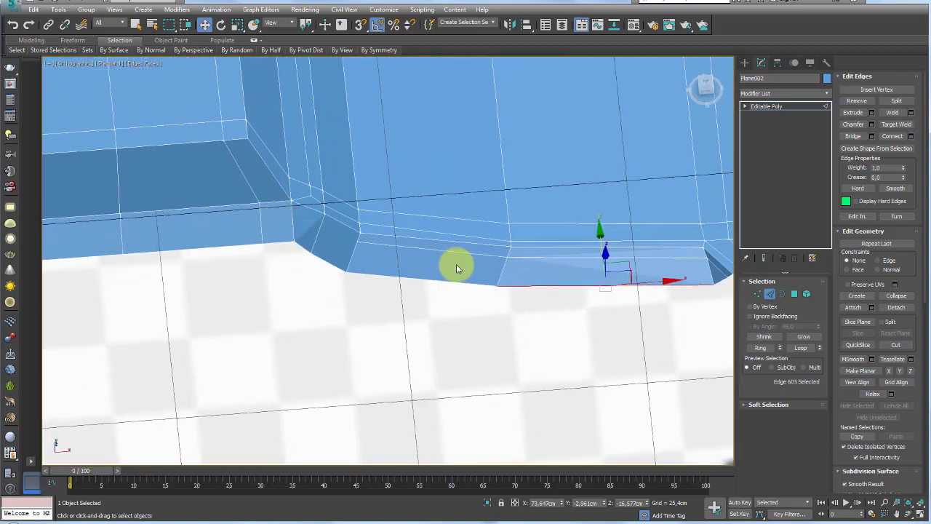
# Step: Cut a new edge across the angled groove-corner face, then open the Modifier List dropdown
pyautogui.click(757, 293)
pyautogui.scroll(2, 312, 235)
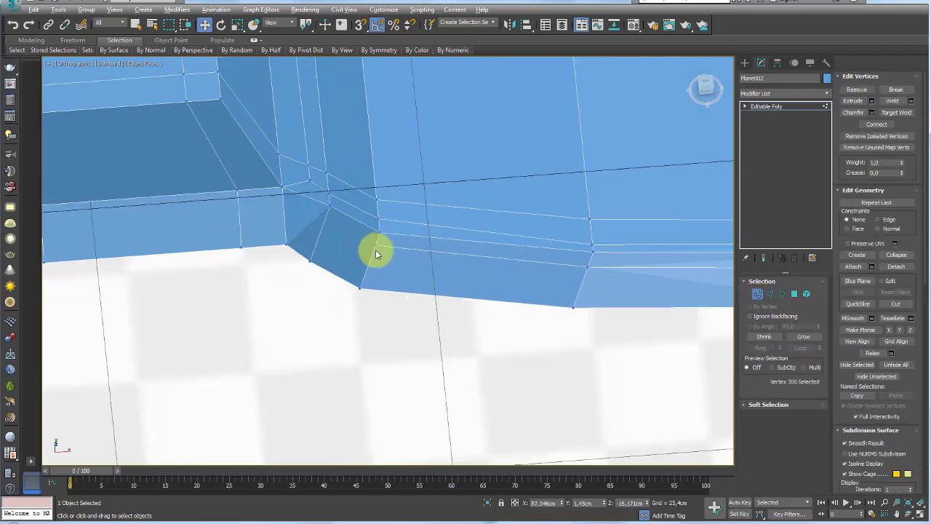
pyautogui.hotkey('alt', 'c')
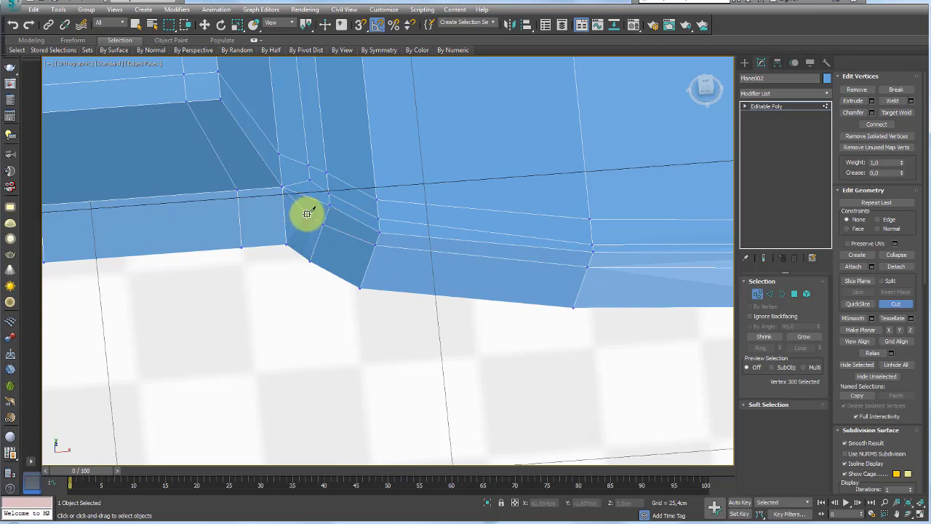
pyautogui.click(283, 186)
pyautogui.click(307, 214)
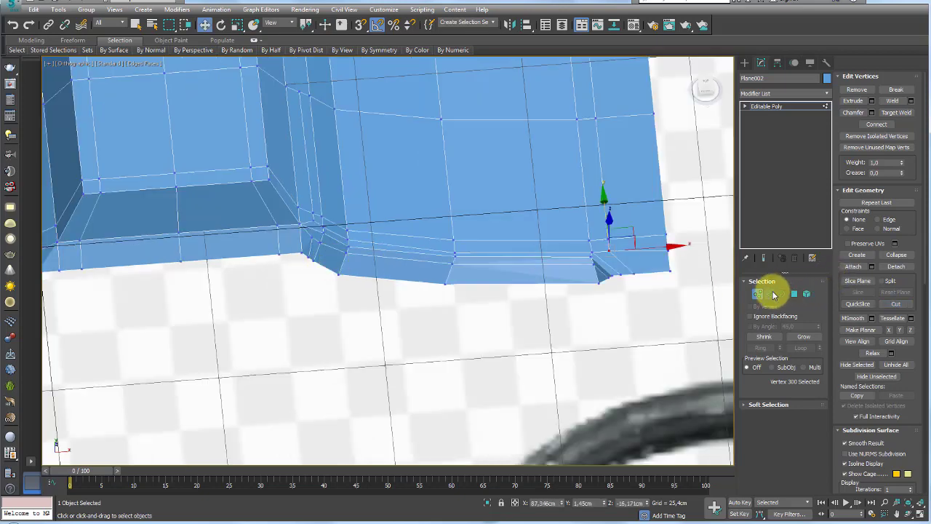
pyautogui.click(770, 293)
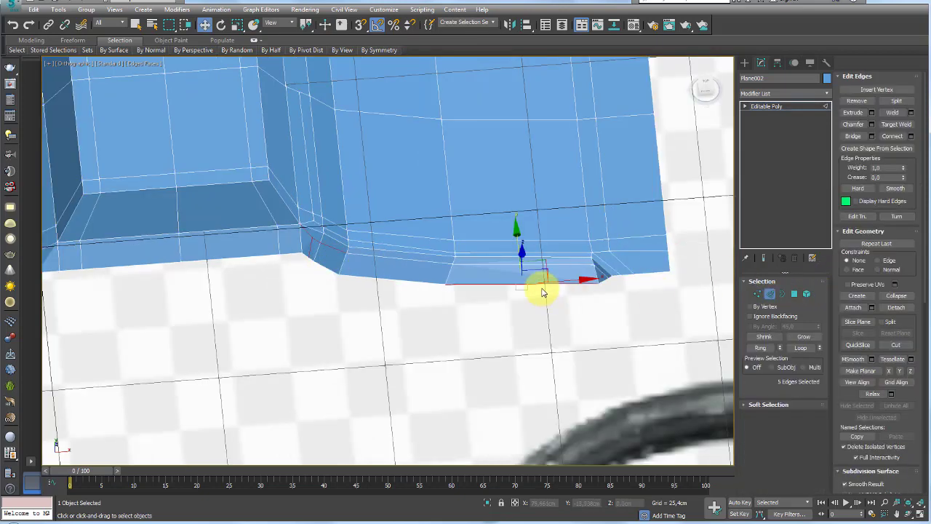
pyautogui.click(826, 93)
# Step: Add a Symmetry modifier mirrored on Y and isolate the panel from the reference photo
pyautogui.scroll(-10, 830, 282)
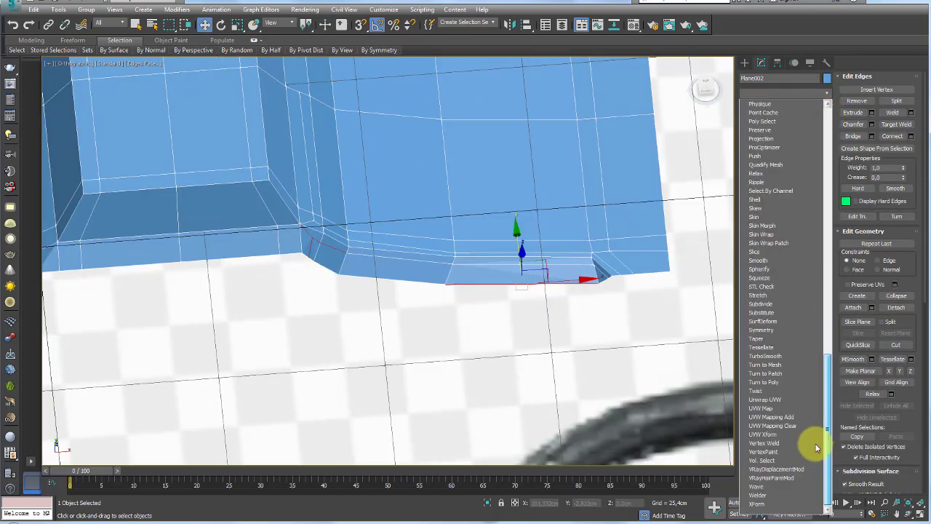
pyautogui.scroll(-5, 811, 441)
pyautogui.click(761, 330)
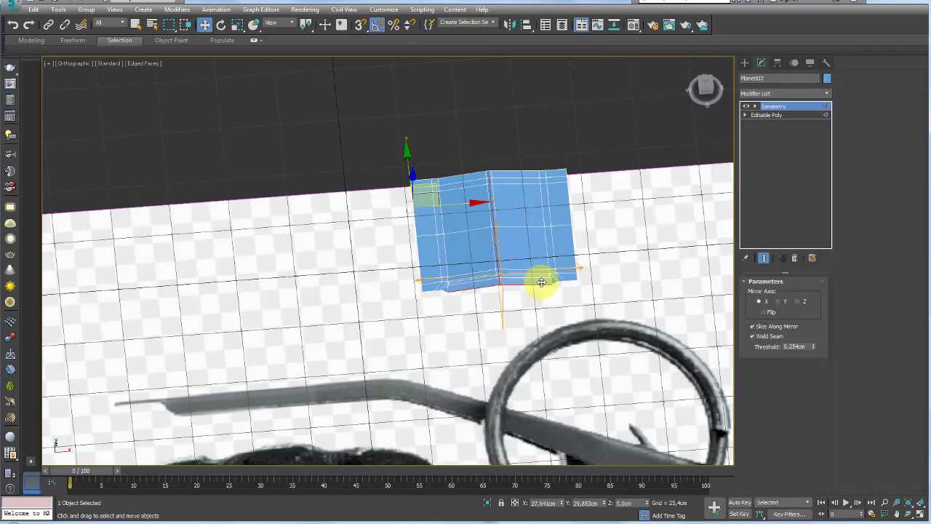
pyautogui.click(780, 304)
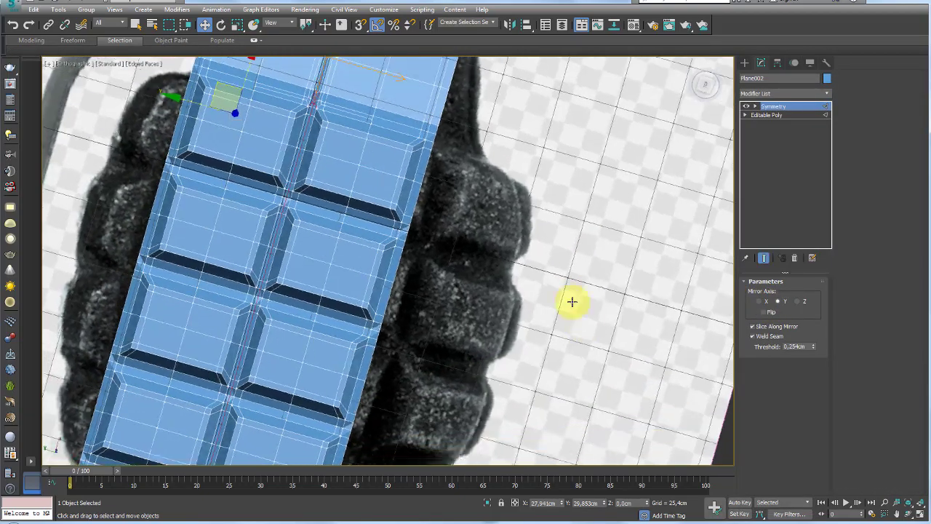
pyautogui.click(488, 503)
# Step: Orbit to inspect the mirrored panel, then undo the Symmetry modifier
pyautogui.moveTo(480, 454)
pyautogui.keyDown('alt'); pyautogui.mouseDown(button='middle')
pyautogui.moveTo(422, 298)
pyautogui.moveTo(475, 132)
pyautogui.mouseUp(button='middle'); pyautogui.keyUp('alt')
pyautogui.scroll(5, 474, 182)
pyautogui.scroll(3, 474, 158)
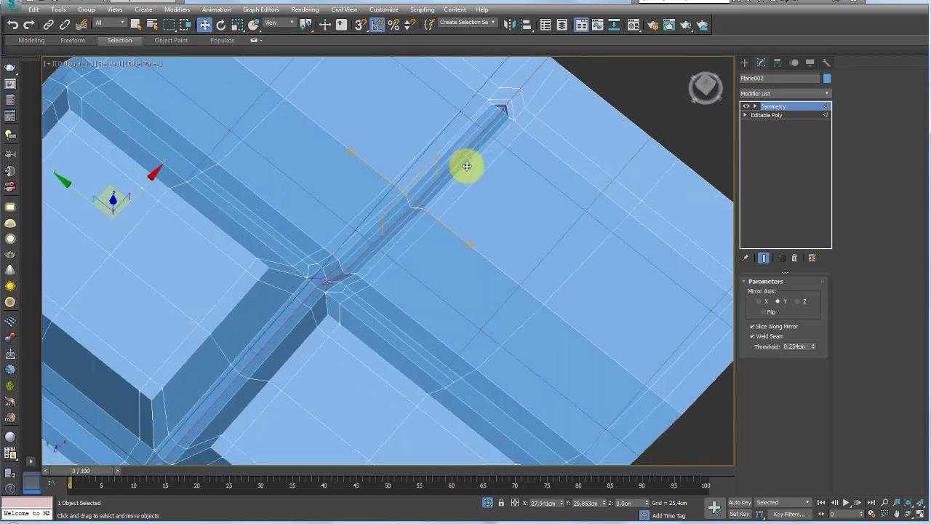
pyautogui.scroll(3, 502, 174)
pyautogui.scroll(1, 501, 184)
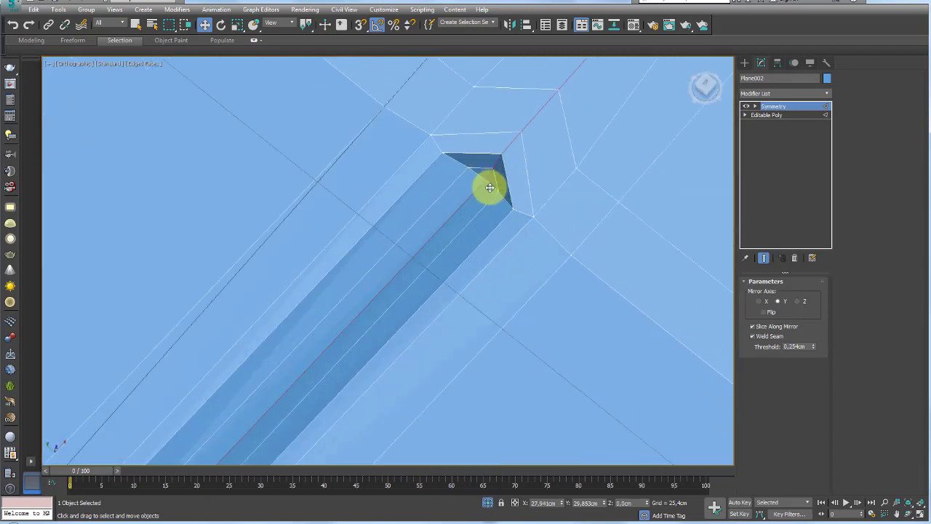
pyautogui.scroll(-1, 488, 186)
pyautogui.scroll(-3, 488, 189)
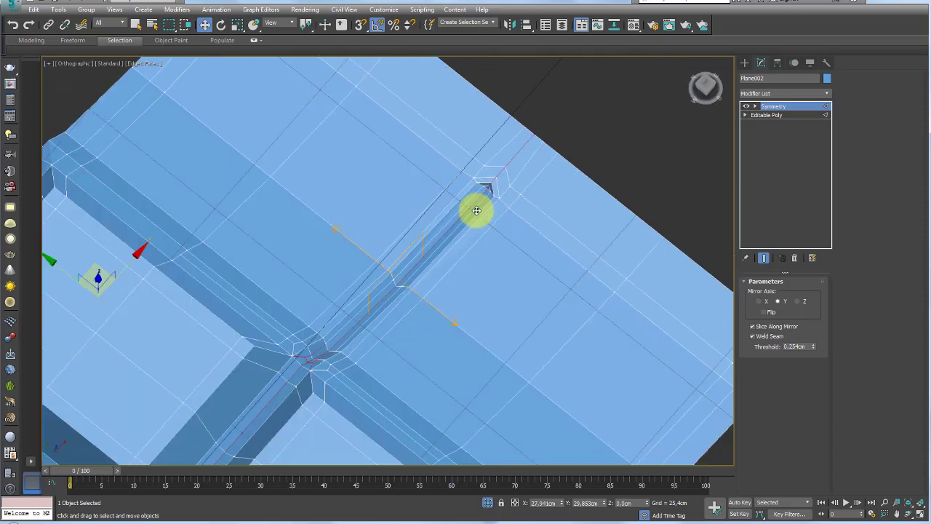
pyautogui.hotkey('ctrl', 'z')
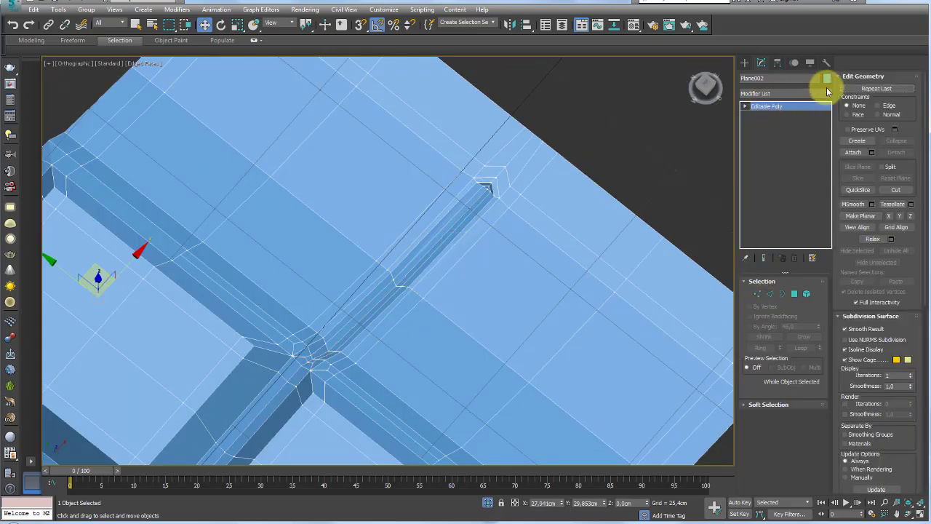
pyautogui.hotkey('ctrl', 't')
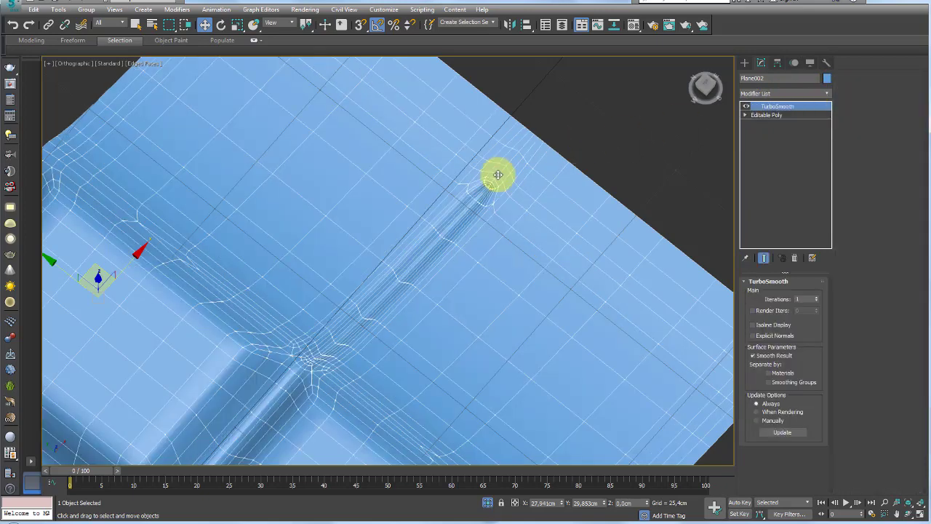
pyautogui.press('F4')
pyautogui.scroll(-3, 638, 149)
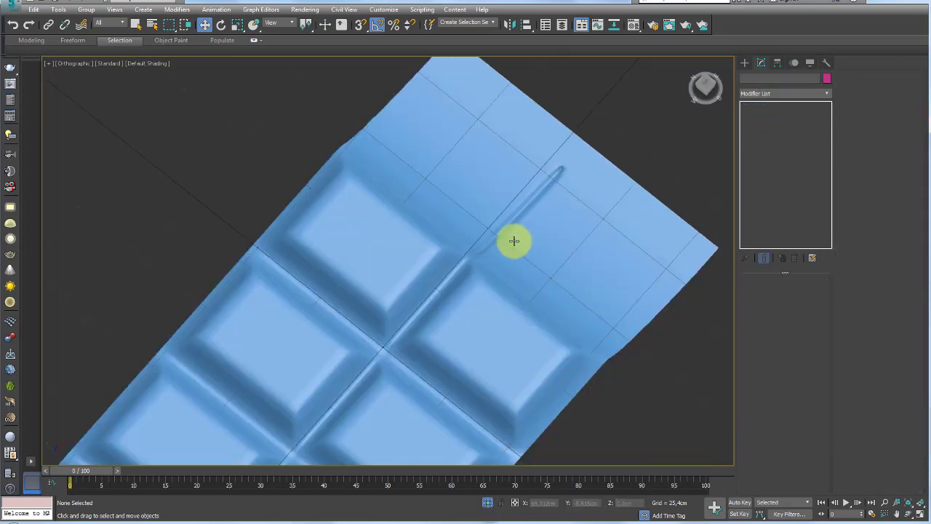
pyautogui.scroll(4, 520, 235)
pyautogui.moveTo(520, 235)
pyautogui.keyDown('alt'); pyautogui.mouseDown(button='middle')
pyautogui.moveTo(551, 225)
pyautogui.moveTo(301, 235)
pyautogui.mouseUp(button='middle'); pyautogui.keyUp('alt')
pyautogui.scroll(3, 422, 303)
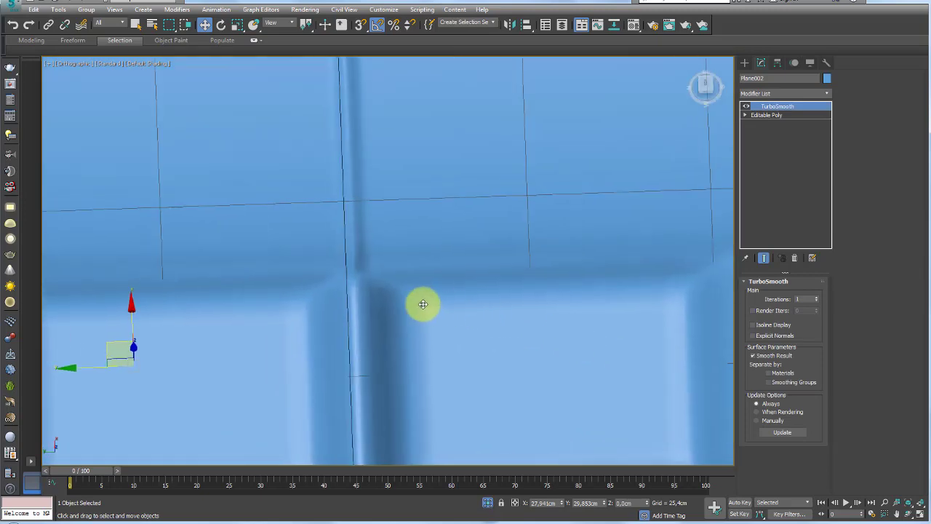
pyautogui.click(794, 115)
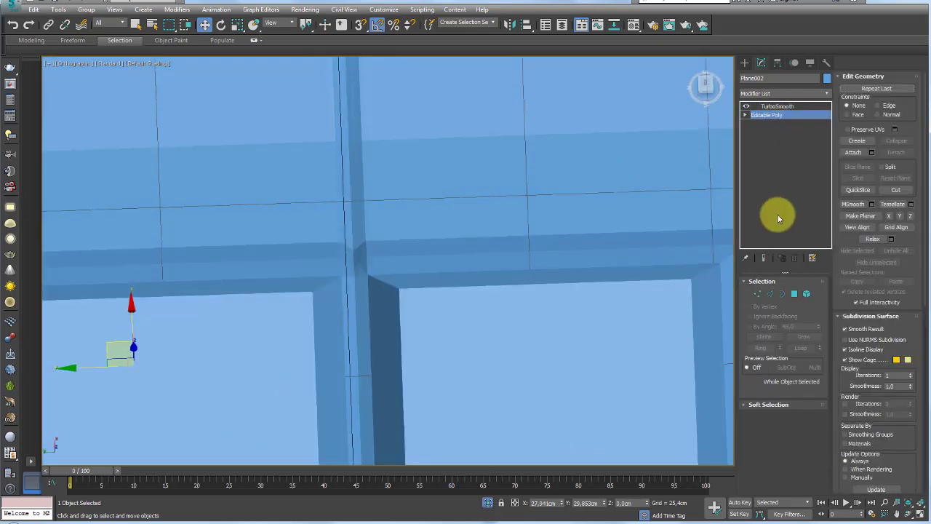
pyautogui.click(777, 106)
pyautogui.click(794, 258)
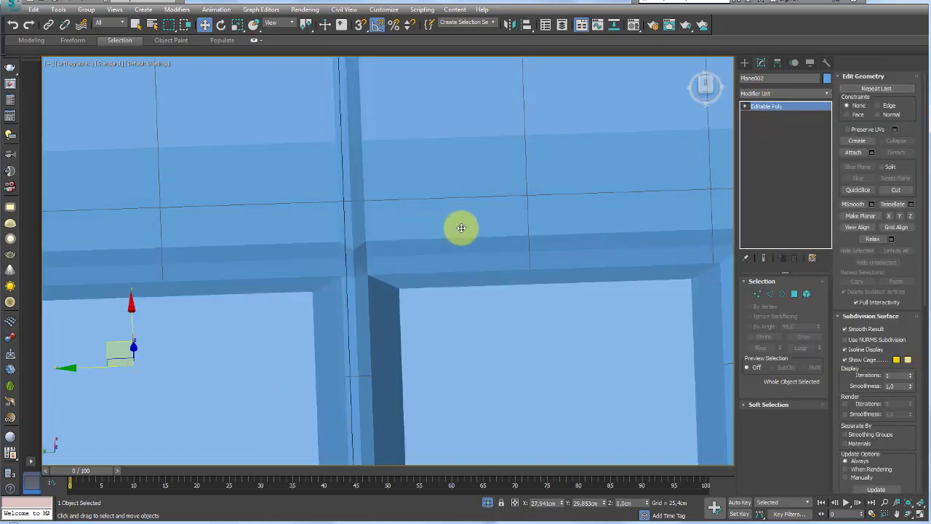
pyautogui.press('F4')
pyautogui.scroll(-3, 483, 236)
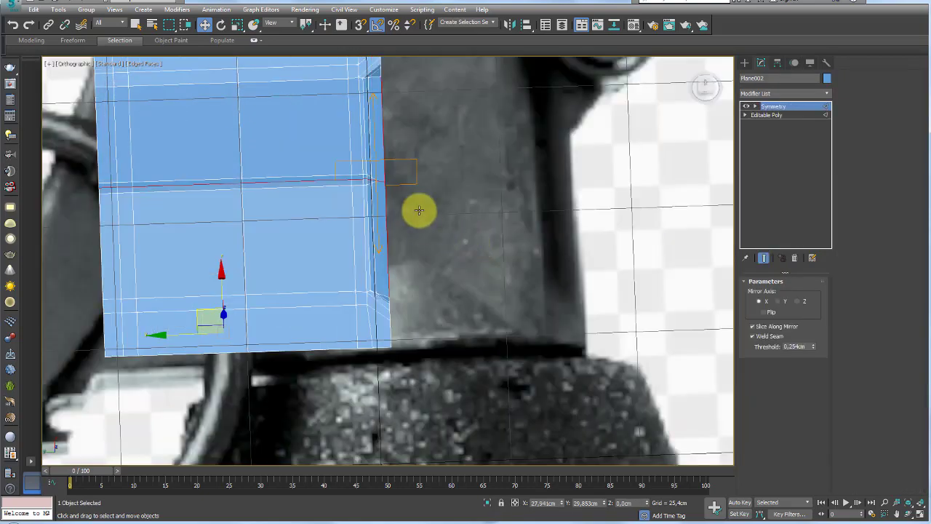
# Step: Remove the extra edge along the panel's bottom edge
pyautogui.moveTo(416, 208)
pyautogui.keyDown('alt'); pyautogui.mouseDown(button='middle')
pyautogui.moveTo(349, 197)
pyautogui.moveTo(498, 257)
pyautogui.moveTo(437, 264)
pyautogui.moveTo(452, 307)
pyautogui.mouseUp(button='middle'); pyautogui.keyUp('alt')
pyautogui.press('2')
pyautogui.scroll(2, 436, 304)
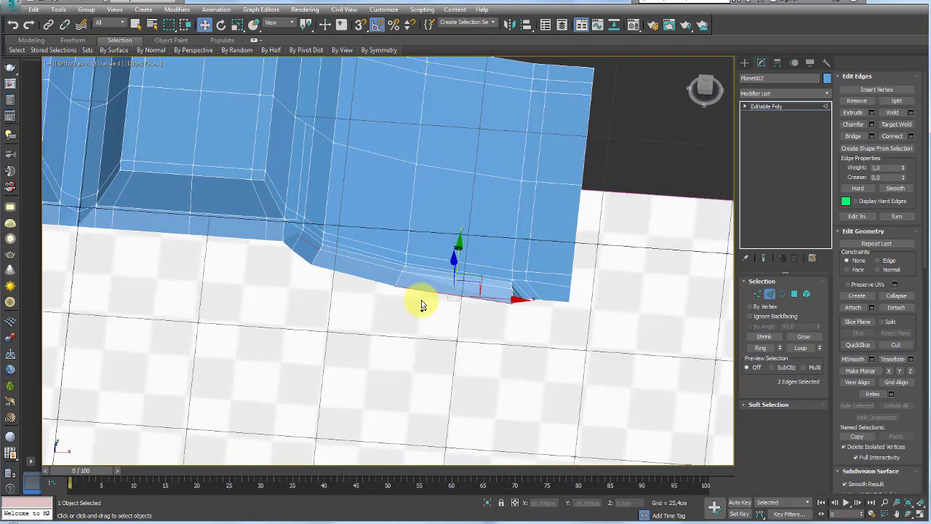
pyautogui.scroll(3, 367, 271)
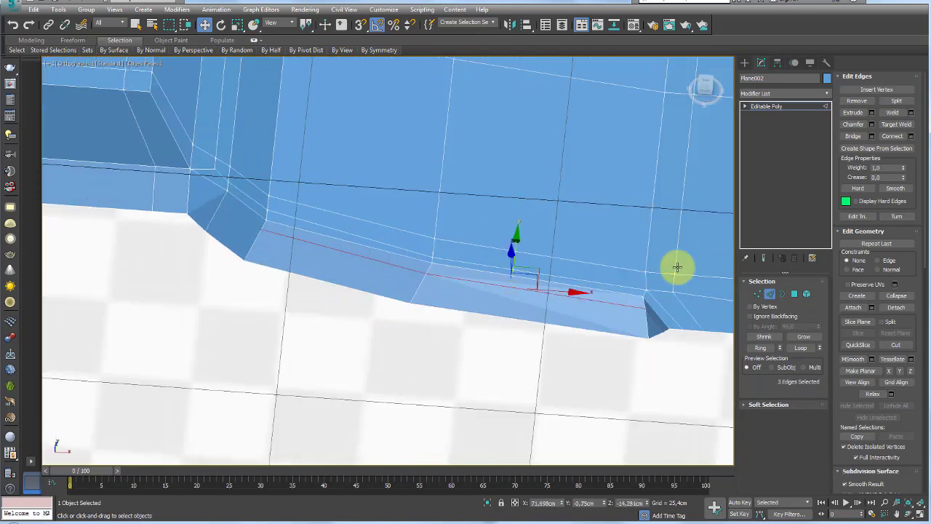
pyautogui.click(857, 101)
pyautogui.scroll(-2, 492, 264)
pyautogui.scroll(-2, 410, 254)
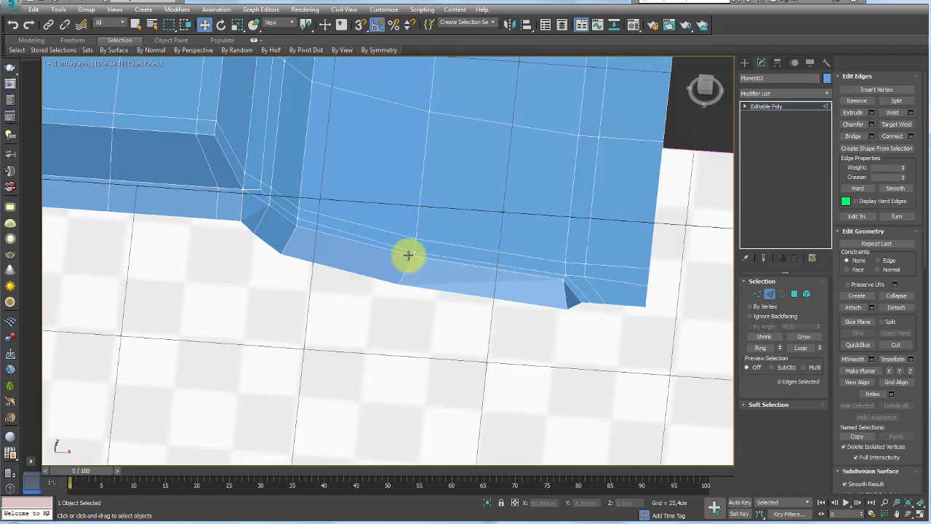
# Step: Cut a new edge across the bevelled corner face in Vertex mode
pyautogui.moveTo(409, 254)
pyautogui.keyDown('alt'); pyautogui.mouseDown(button='middle')
pyautogui.moveTo(386, 233)
pyautogui.moveTo(613, 195)
pyautogui.moveTo(604, 214)
pyautogui.mouseUp(button='middle'); pyautogui.keyUp('alt')
pyautogui.press('1')
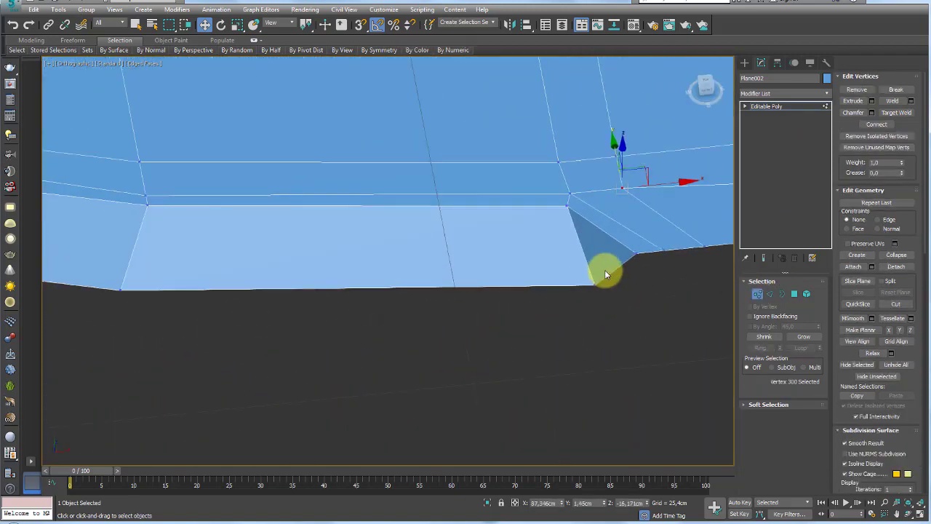
pyautogui.click(603, 270)
pyautogui.hotkey('alt', 'c')
pyautogui.scroll(2, 563, 213)
pyautogui.click(572, 210)
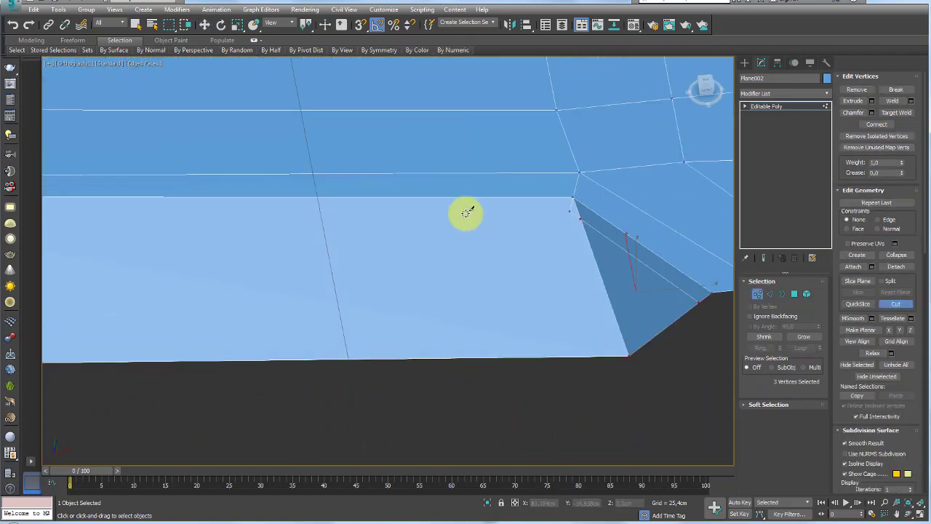
pyautogui.moveTo(466, 214)
pyautogui.keyDown('alt'); pyautogui.mouseDown(button='middle')
pyautogui.moveTo(381, 246)
pyautogui.moveTo(74, 181)
pyautogui.mouseUp(button='middle'); pyautogui.keyUp('alt')
pyautogui.click(76, 171)
pyautogui.click(102, 208)
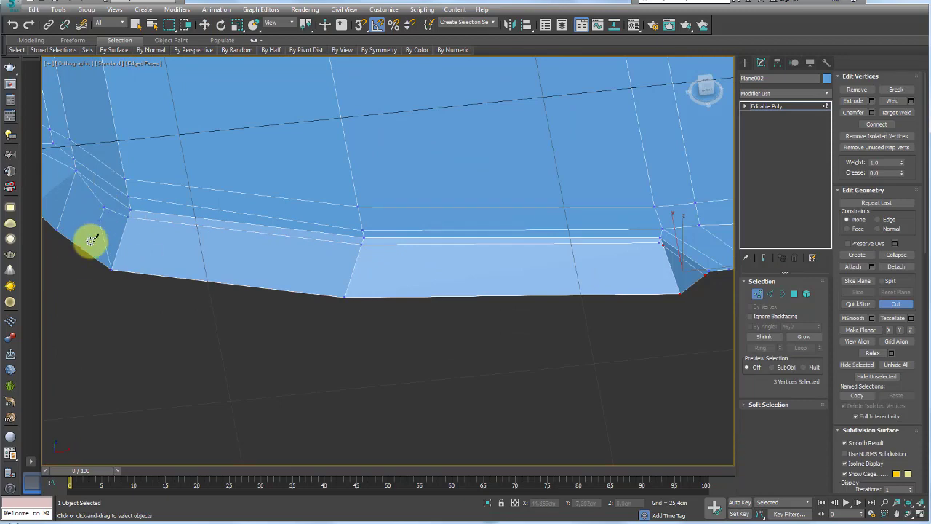
pyautogui.moveTo(84, 251)
pyautogui.keyDown('alt'); pyautogui.mouseDown(button='middle')
pyautogui.moveTo(354, 220)
pyautogui.moveTo(381, 246)
pyautogui.mouseUp(button='middle'); pyautogui.keyUp('alt')
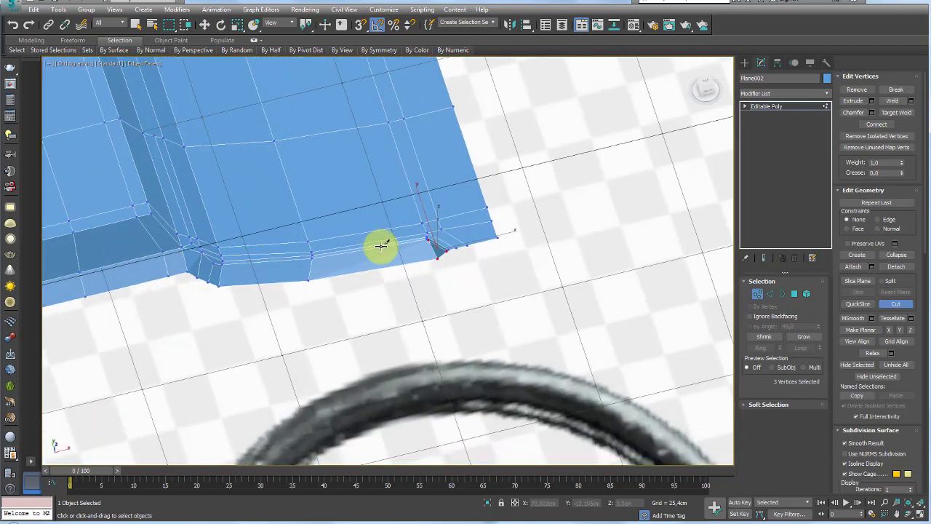
# Step: Move the new corner vertices into place and remove the diagonal edge
pyautogui.press('w')
pyautogui.moveTo(474, 260)
pyautogui.keyDown('alt'); pyautogui.mouseDown(button='middle')
pyautogui.moveTo(497, 244)
pyautogui.moveTo(475, 238)
pyautogui.moveTo(486, 262)
pyautogui.mouseUp(button='middle'); pyautogui.keyUp('alt')
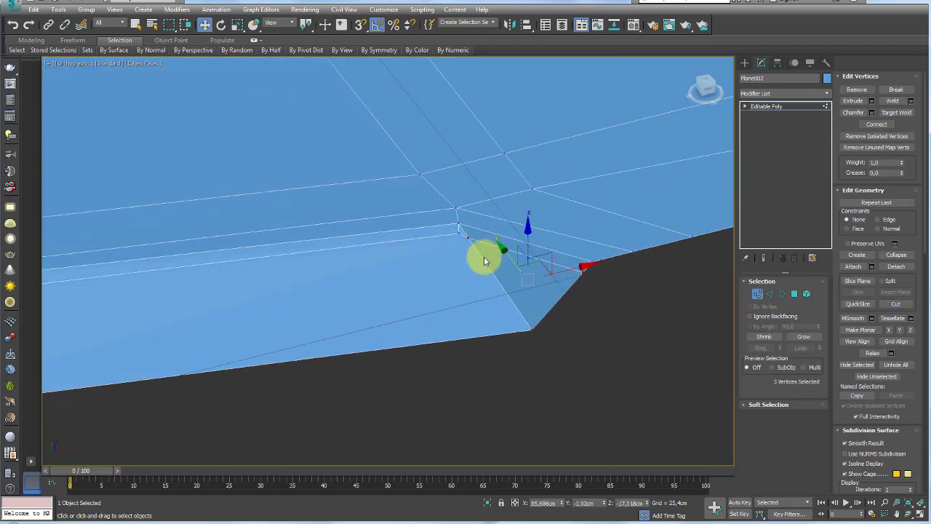
pyautogui.click(769, 295)
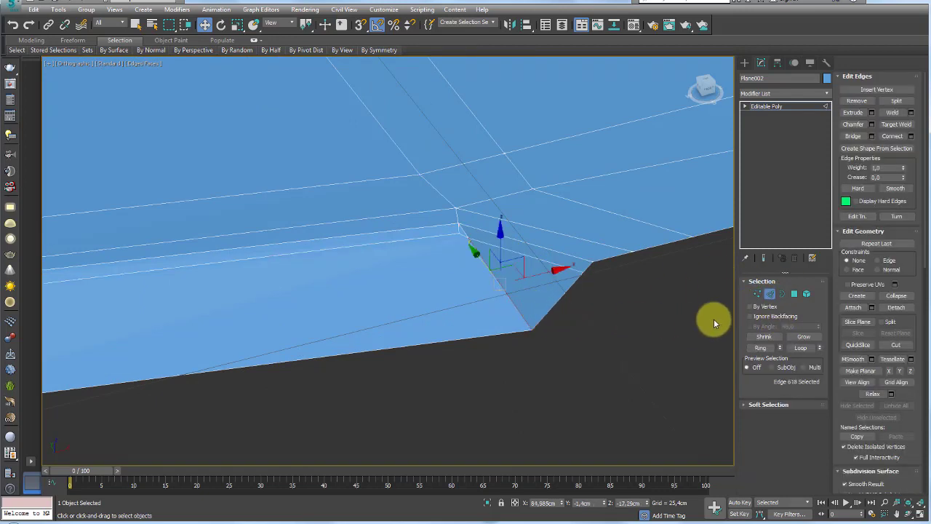
pyautogui.click(758, 293)
pyautogui.moveTo(481, 279); pyautogui.dragTo(463, 247)
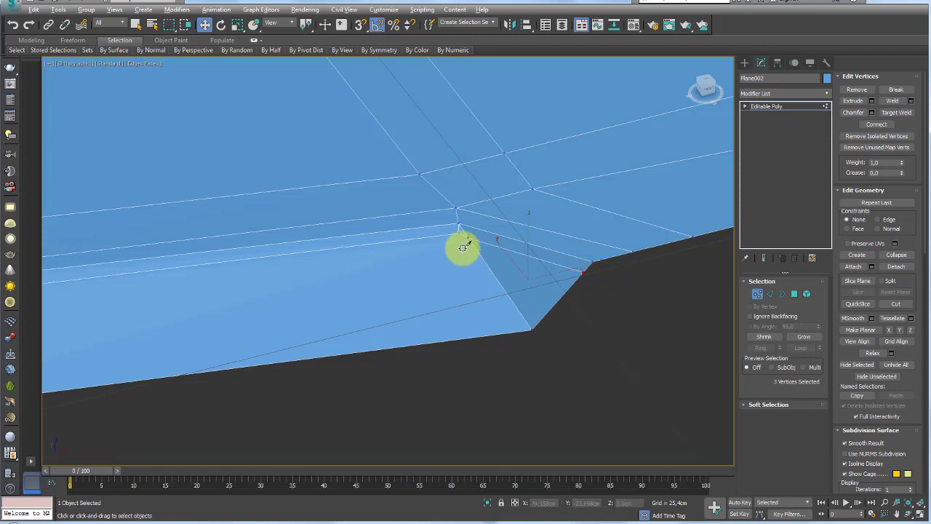
pyautogui.click(770, 293)
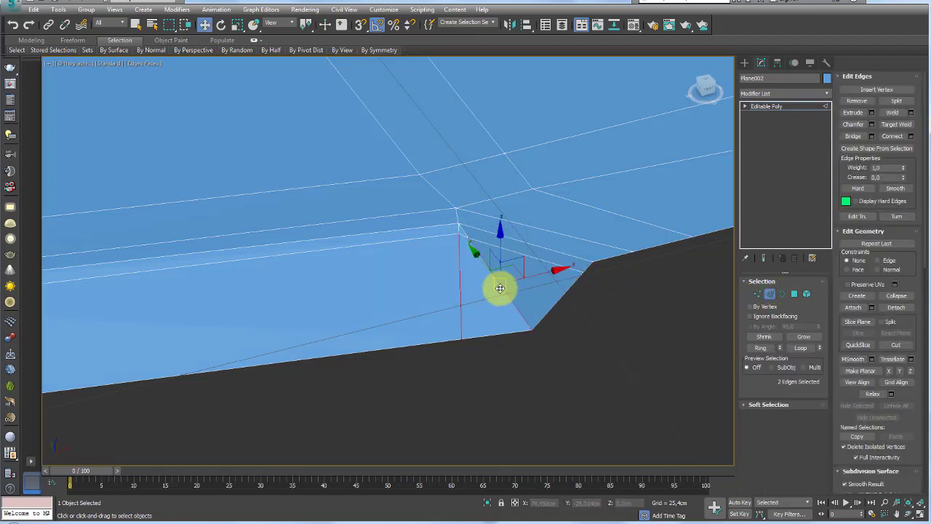
pyautogui.click(856, 100)
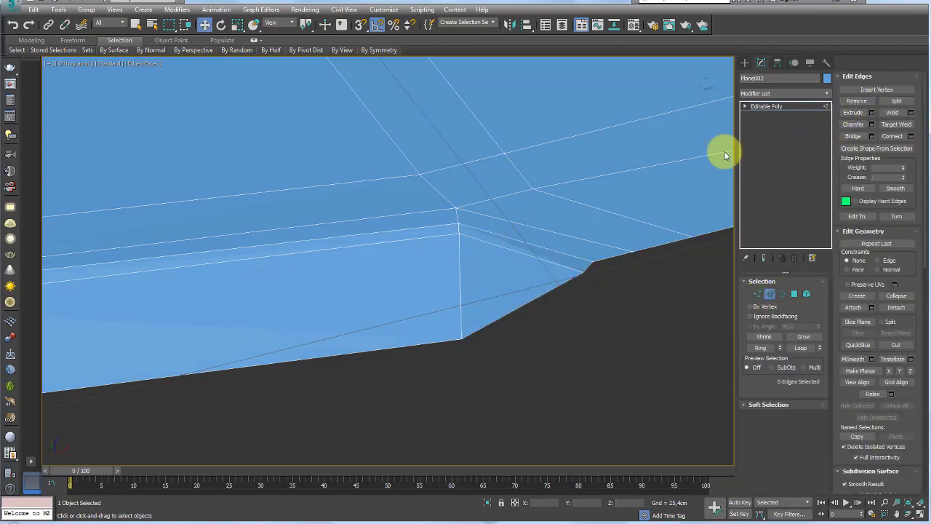
pyautogui.scroll(-4, 512, 251)
# Step: Select two bottom edges of the panel and pull a new face strip from them
pyautogui.keyDown('alt'); pyautogui.moveTo(545, 267); pyautogui.dragTo(524, 279, button='middle'); pyautogui.keyUp('alt')
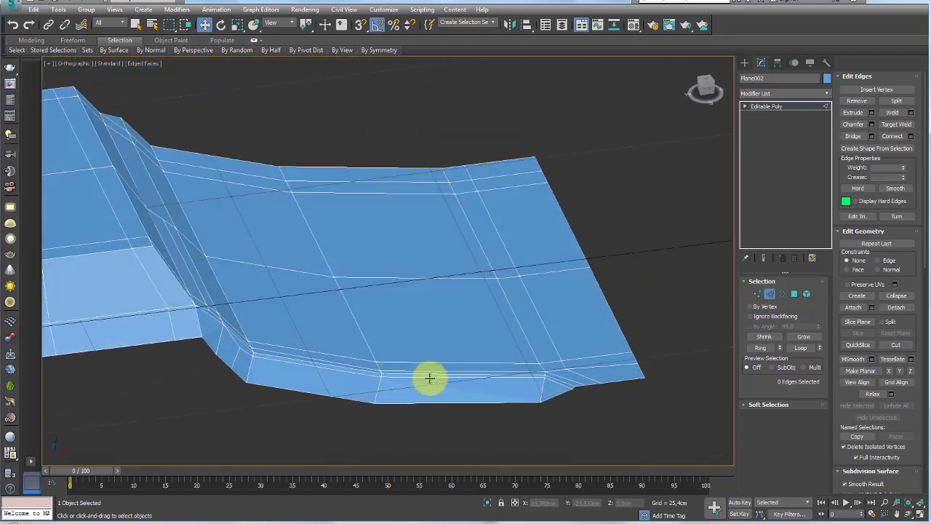
pyautogui.click(430, 378)
pyautogui.keyDown('ctrl'); pyautogui.click(359, 376); pyautogui.keyUp('ctrl')
pyautogui.keyDown('alt'); pyautogui.moveTo(360, 377); pyautogui.dragTo(399, 354, button='middle'); pyautogui.keyUp('alt')
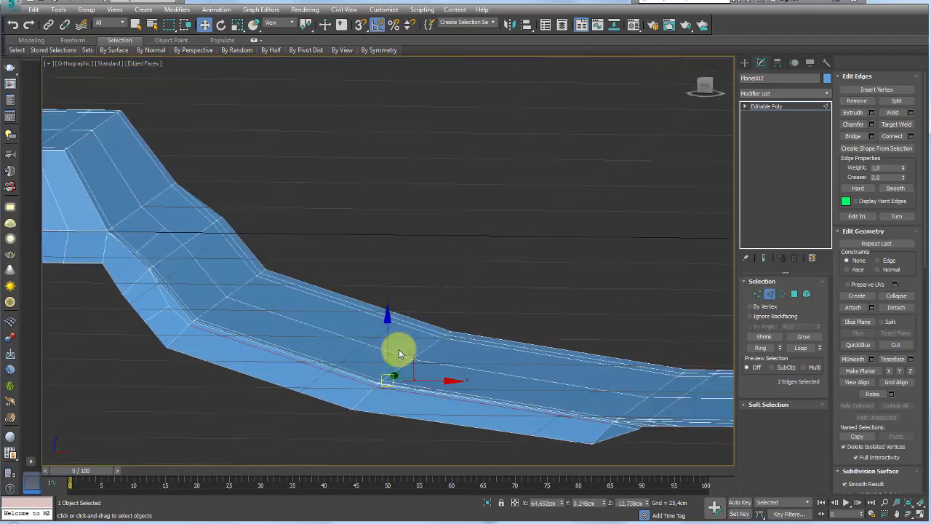
pyautogui.keyDown('shift'); pyautogui.moveTo(411, 356); pyautogui.dragTo(406, 365); pyautogui.keyUp('shift')
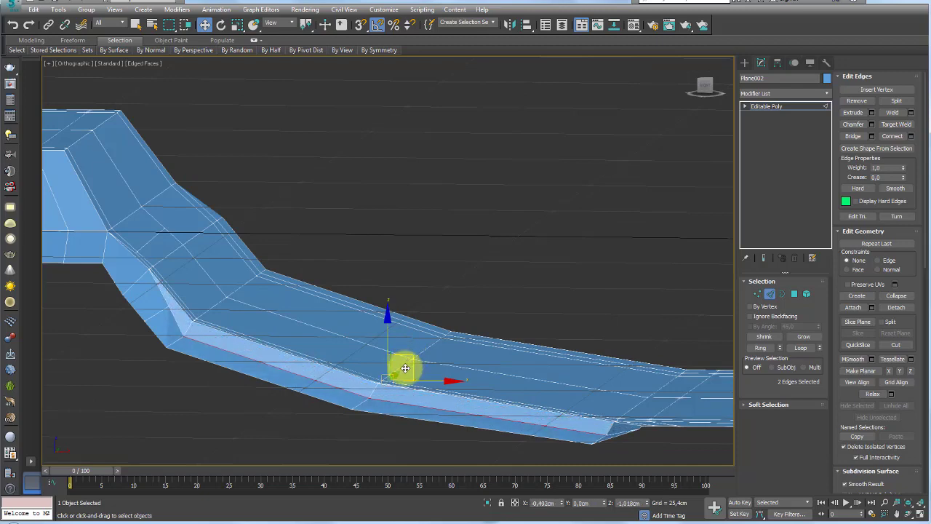
pyautogui.scroll(3, 181, 318)
pyautogui.scroll(3, 289, 322)
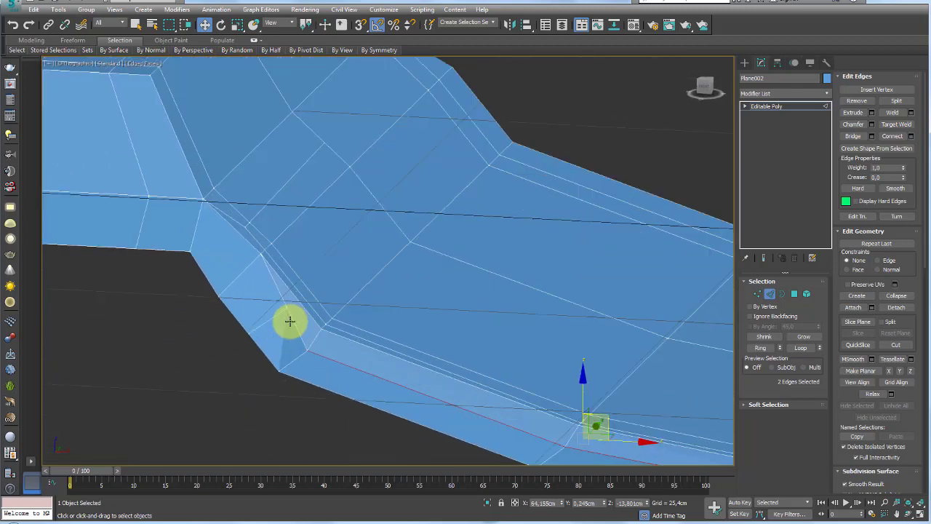
# Step: Cut new edges from the groove-corner vertex up to the top vertices
pyautogui.click(757, 293)
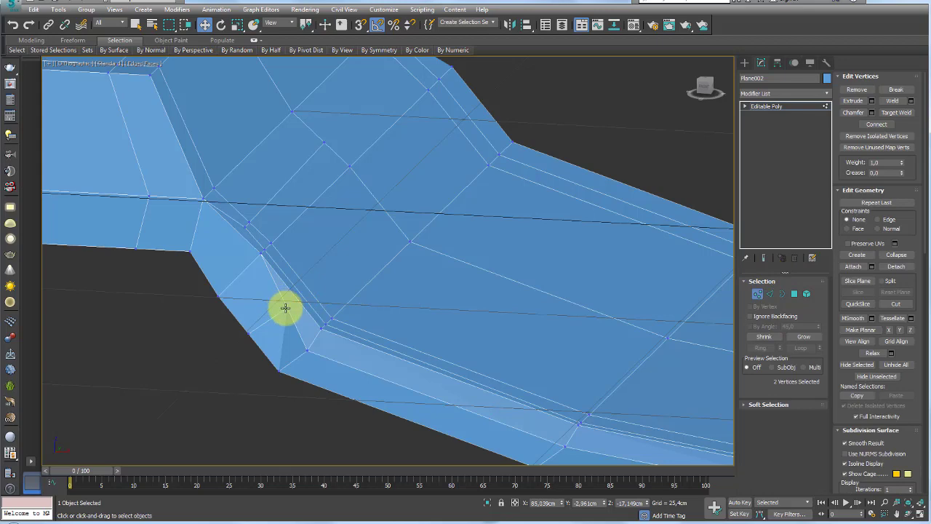
pyautogui.click(285, 308)
pyautogui.moveTo(303, 312)
pyautogui.keyDown('alt'); pyautogui.mouseDown(button='middle')
pyautogui.moveTo(312, 286)
pyautogui.moveTo(266, 334)
pyautogui.mouseUp(button='middle'); pyautogui.keyUp('alt')
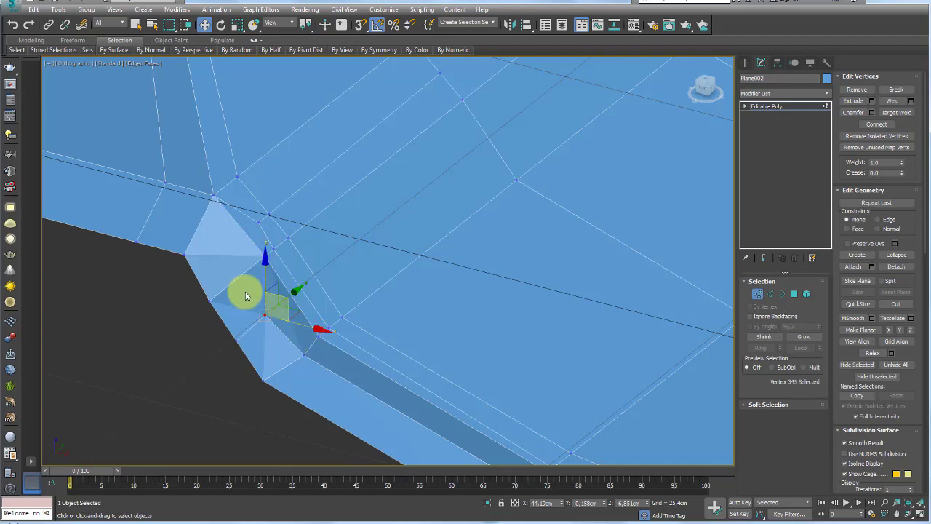
pyautogui.moveTo(257, 310)
pyautogui.keyDown('alt'); pyautogui.mouseDown(button='middle')
pyautogui.moveTo(220, 300)
pyautogui.moveTo(248, 337)
pyautogui.mouseUp(button='middle'); pyautogui.keyUp('alt')
pyautogui.keyDown('alt'); pyautogui.moveTo(232, 294); pyautogui.dragTo(241, 304, button='middle'); pyautogui.keyUp('alt')
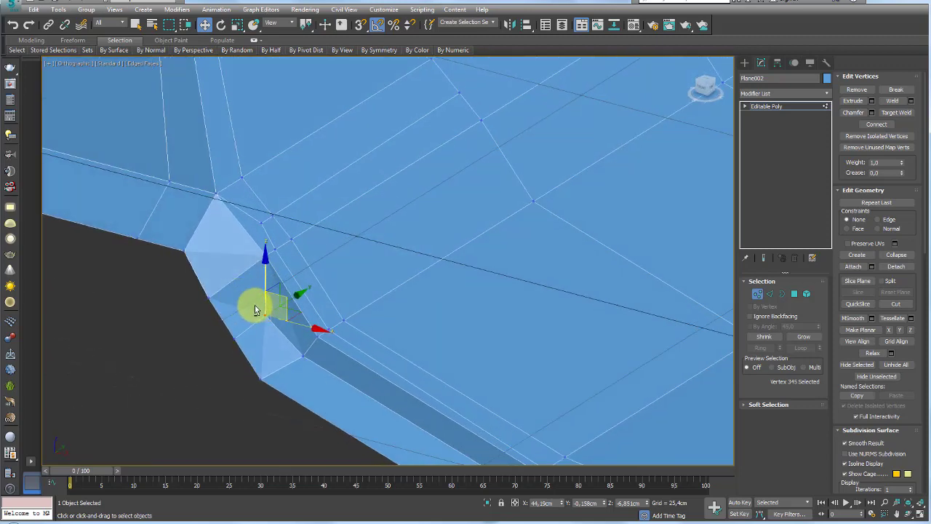
pyautogui.hotkey('alt', 'c')
pyautogui.click(208, 228)
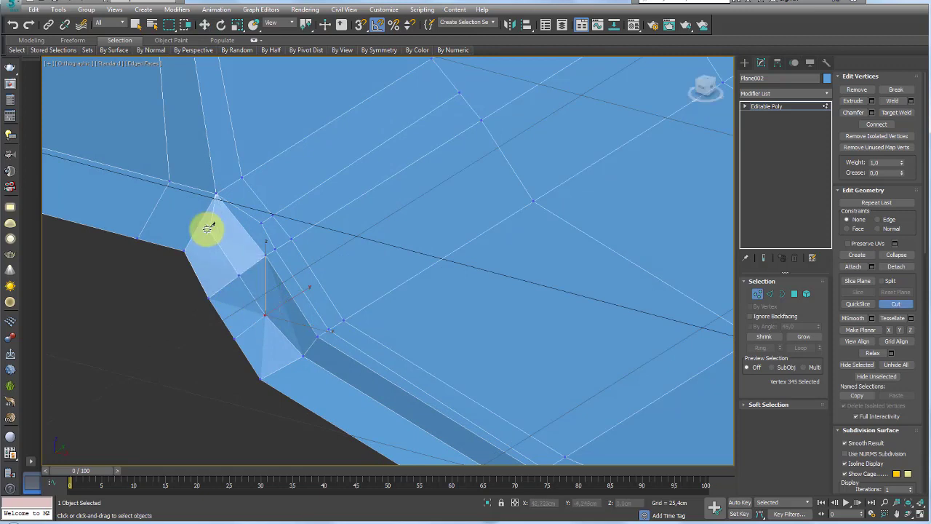
pyautogui.click(207, 209)
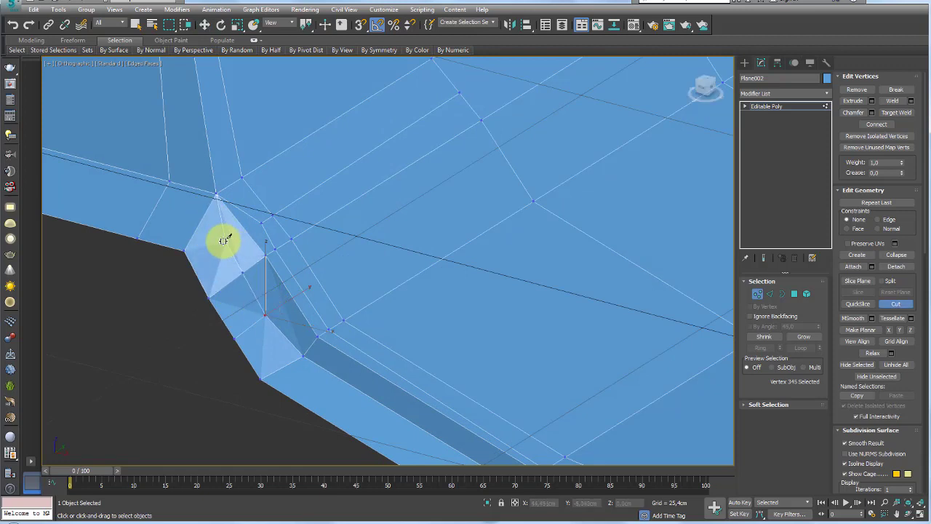
pyautogui.click(222, 241)
pyautogui.click(217, 195)
pyautogui.click(223, 246)
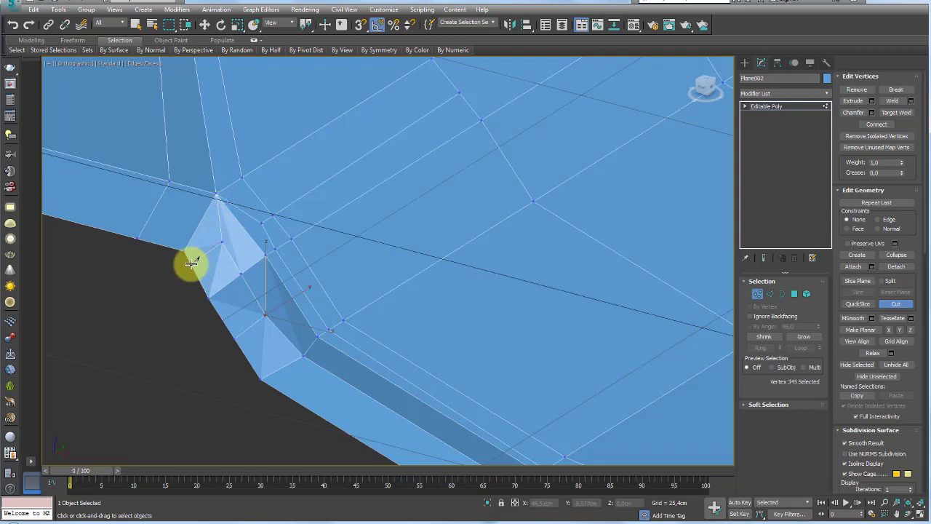
pyautogui.click(195, 263)
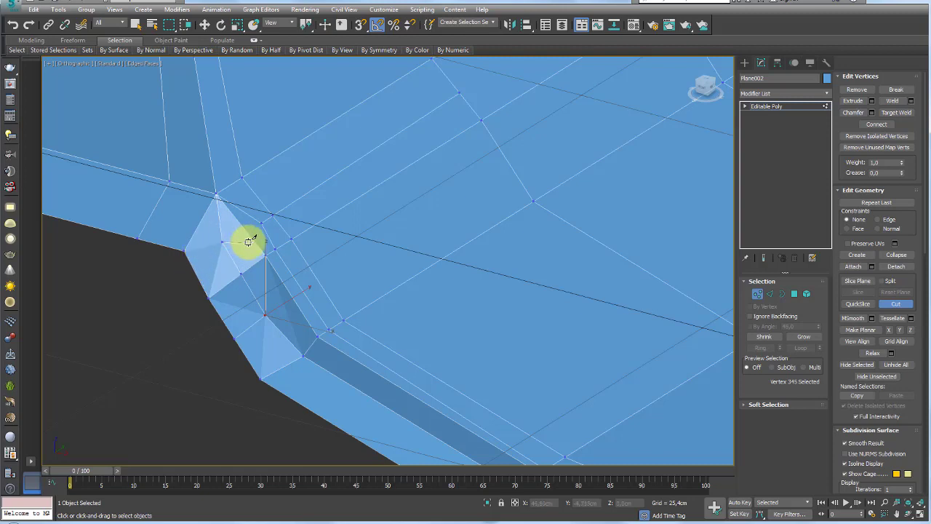
# Step: Undo the last cuts and re-cut edges from the corner vertex to the border
pyautogui.hotkey('ctrl', 'z')
pyautogui.hotkey('ctrl', 'z')
pyautogui.hotkey('ctrl', 'z')
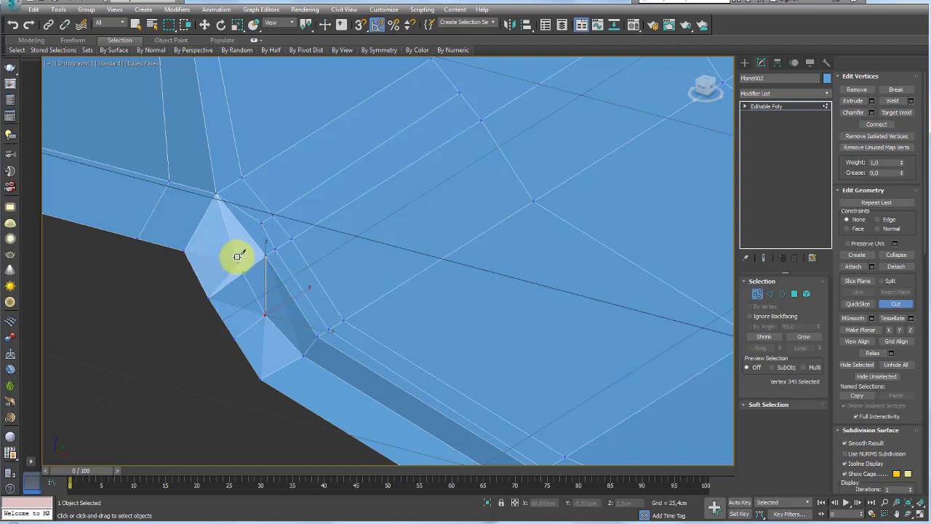
pyautogui.click(187, 250)
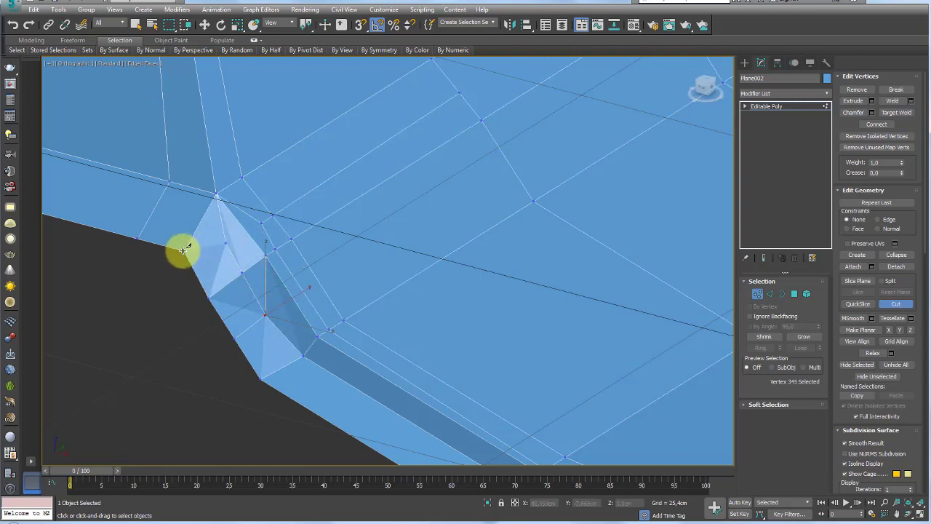
pyautogui.click(231, 247)
pyautogui.click(250, 231)
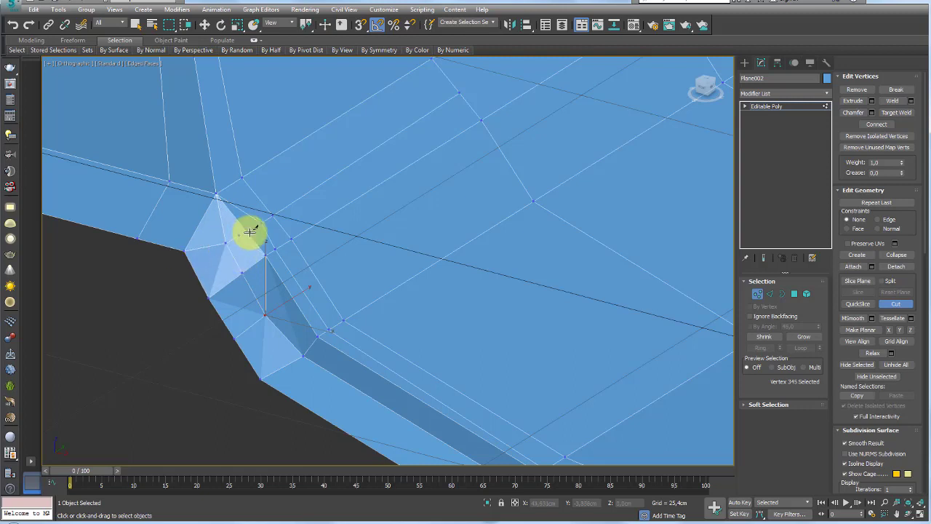
pyautogui.click(751, 292)
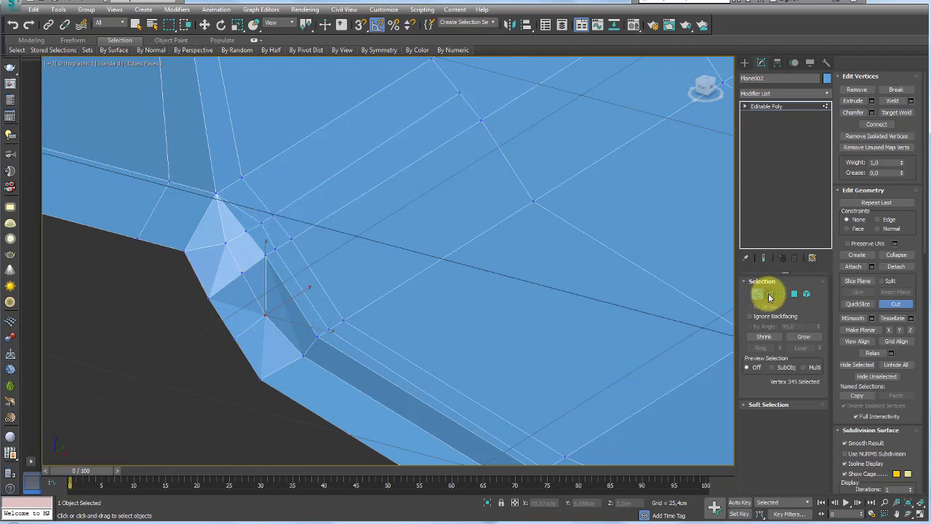
# Step: Remove the stray edges running from the groove corner across the panel
pyautogui.click(770, 293)
pyautogui.press('w')
pyautogui.click(220, 219)
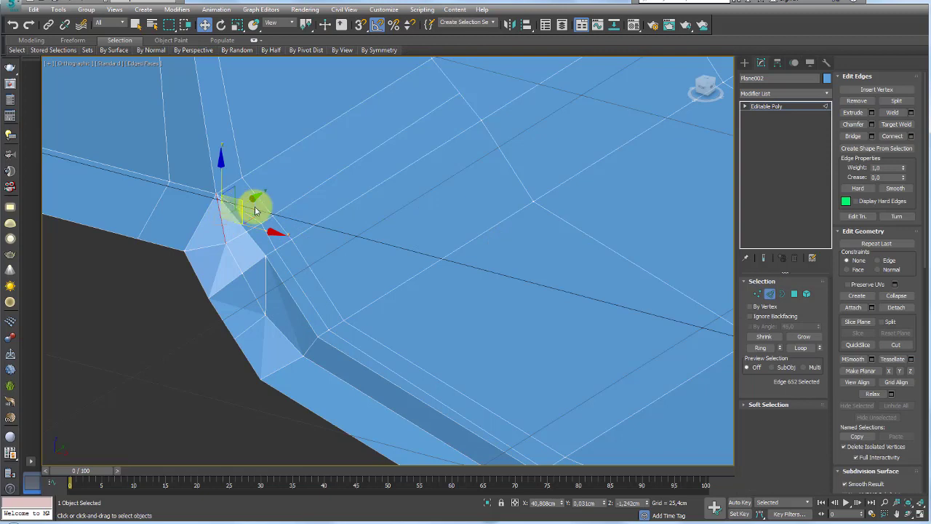
pyautogui.keyDown('ctrl'); pyautogui.click(244, 212); pyautogui.keyUp('ctrl')
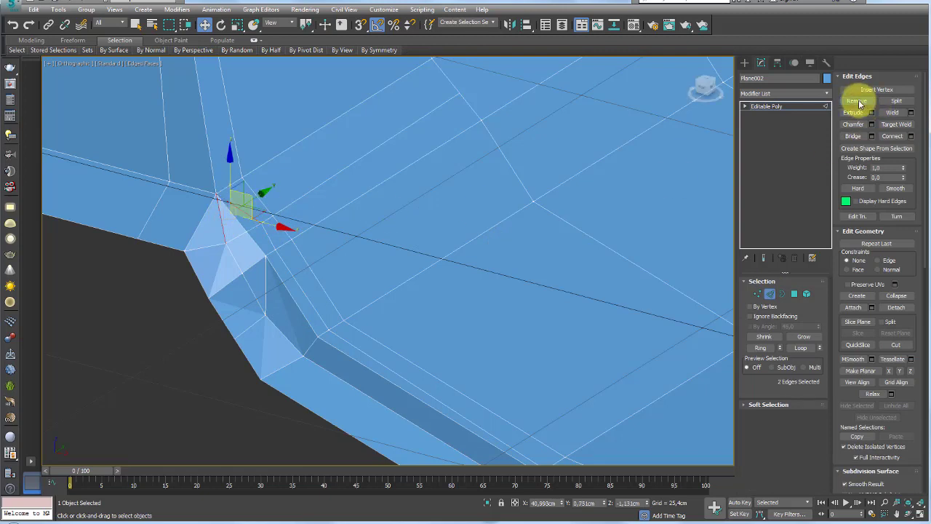
pyautogui.click(858, 101)
pyautogui.click(759, 294)
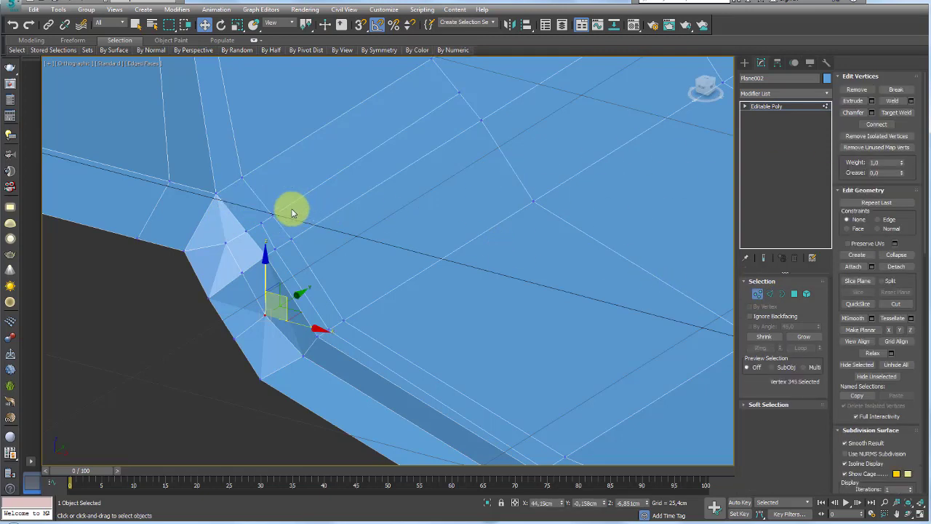
pyautogui.click(771, 294)
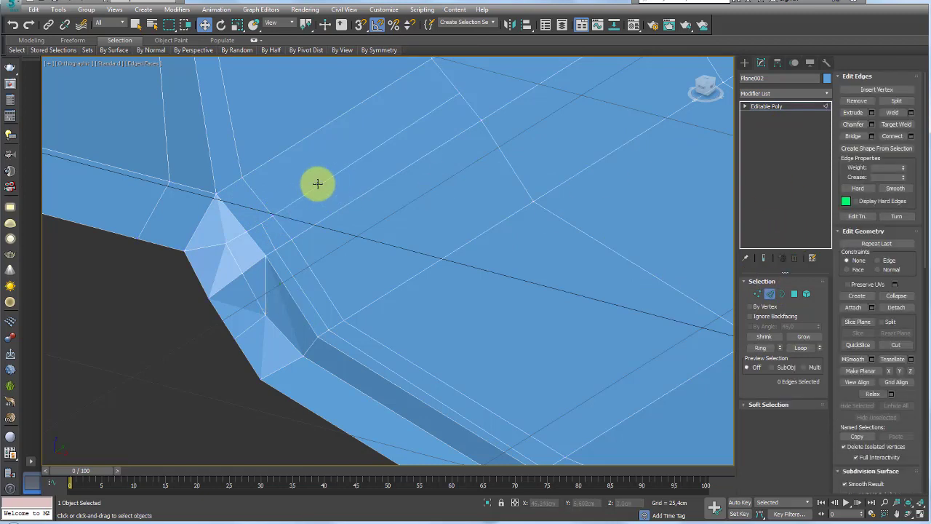
pyautogui.click(319, 184)
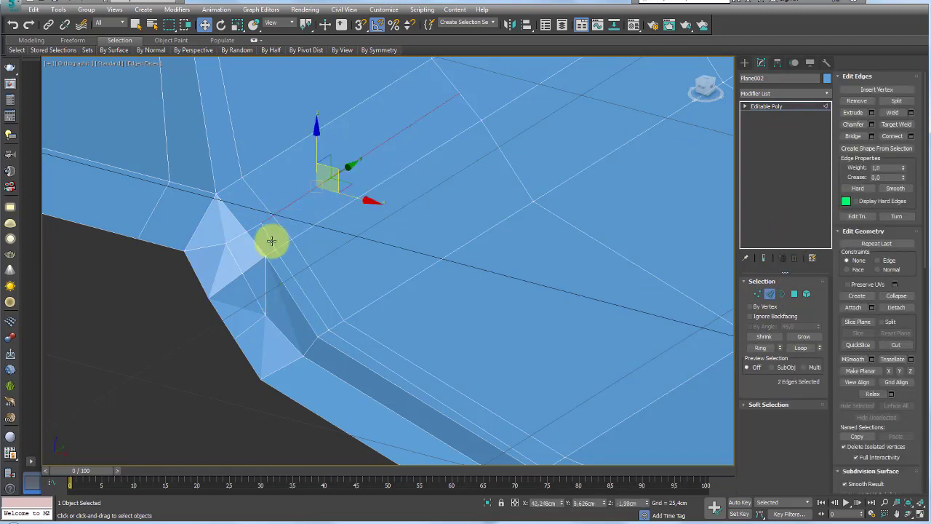
pyautogui.click(860, 102)
pyautogui.scroll(2, 243, 235)
pyautogui.scroll(2, 272, 255)
# Step: Cut a new edge from the groove-corner vertex to the top vertex
pyautogui.scroll(2, 286, 257)
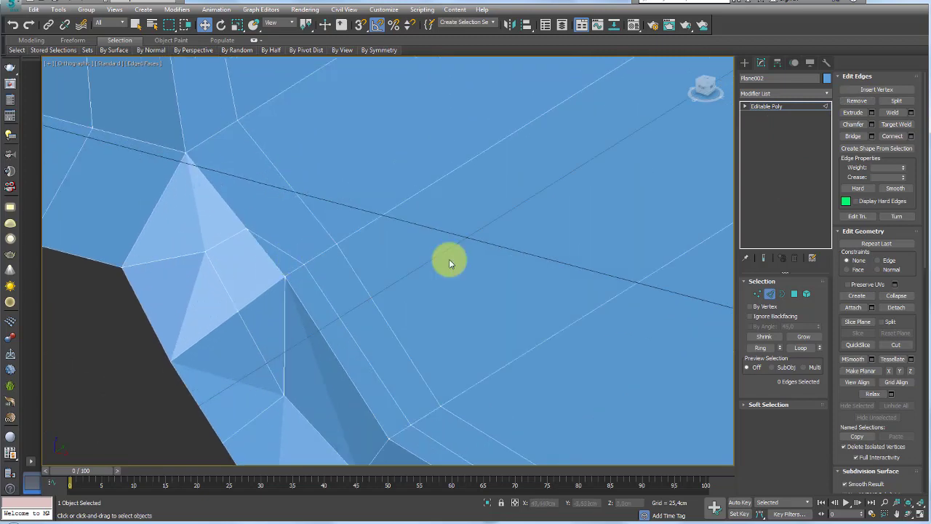
pyautogui.click(757, 294)
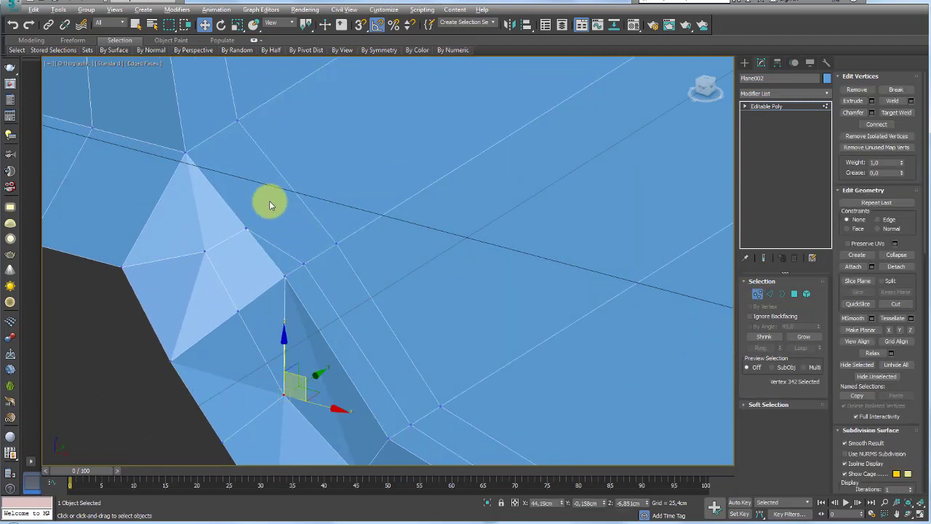
pyautogui.click(270, 235)
pyautogui.hotkey('alt', 'c')
pyautogui.click(273, 244)
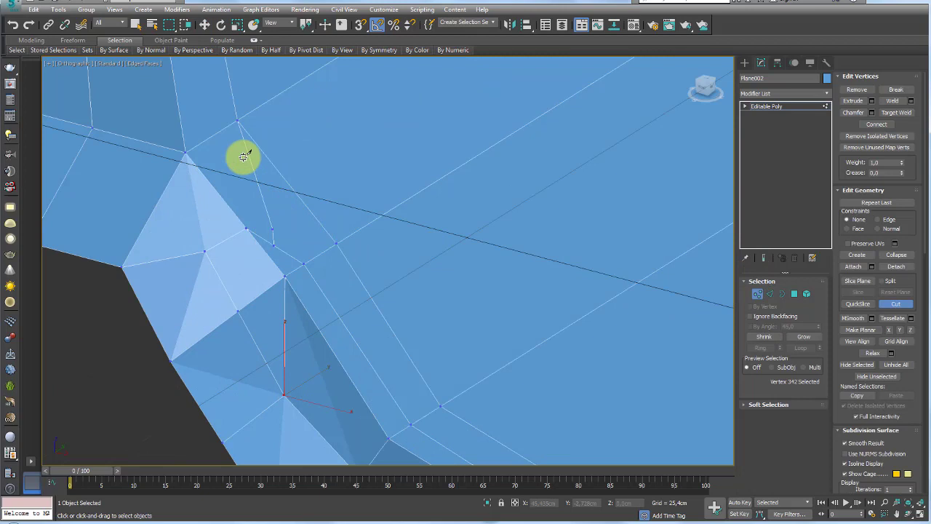
pyautogui.click(240, 119)
pyautogui.rightClick(272, 245)
# Step: Slide the new vertex up with Edge constraint and remove the leftover edge
pyautogui.click(274, 246)
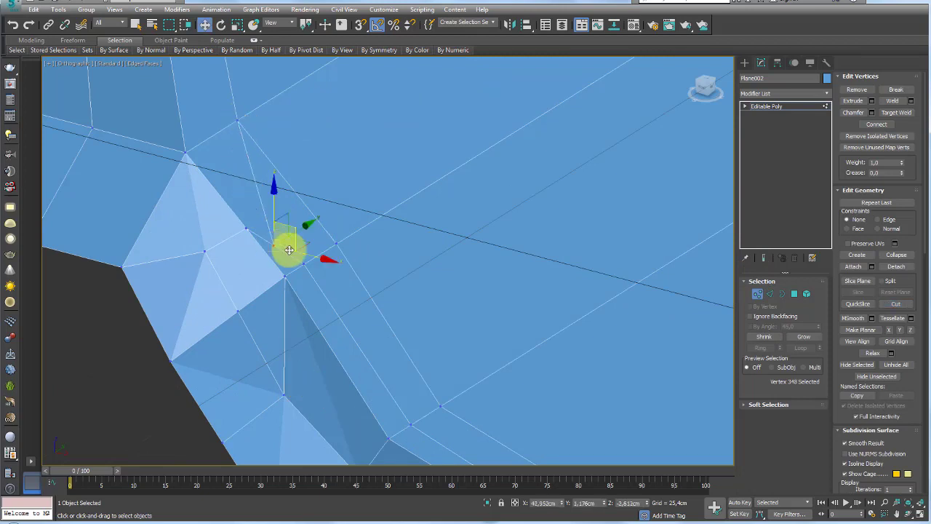
pyautogui.click(877, 219)
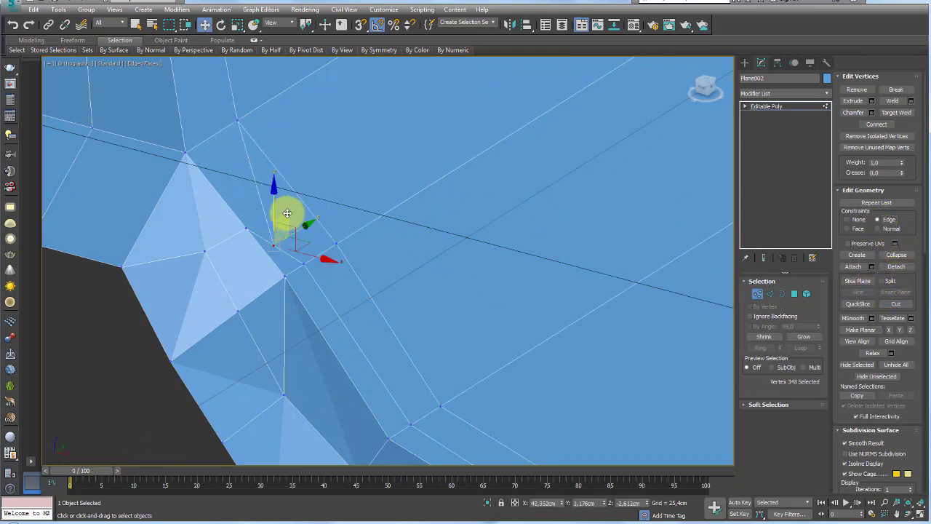
pyautogui.moveTo(311, 242); pyautogui.dragTo(303, 212)
pyautogui.click(770, 293)
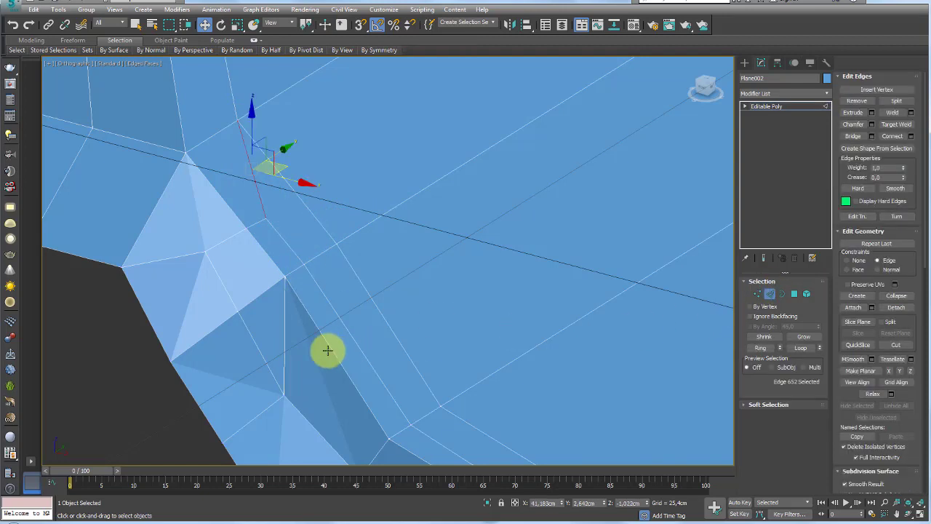
pyautogui.click(282, 353)
pyautogui.click(856, 102)
pyautogui.scroll(-3, 399, 252)
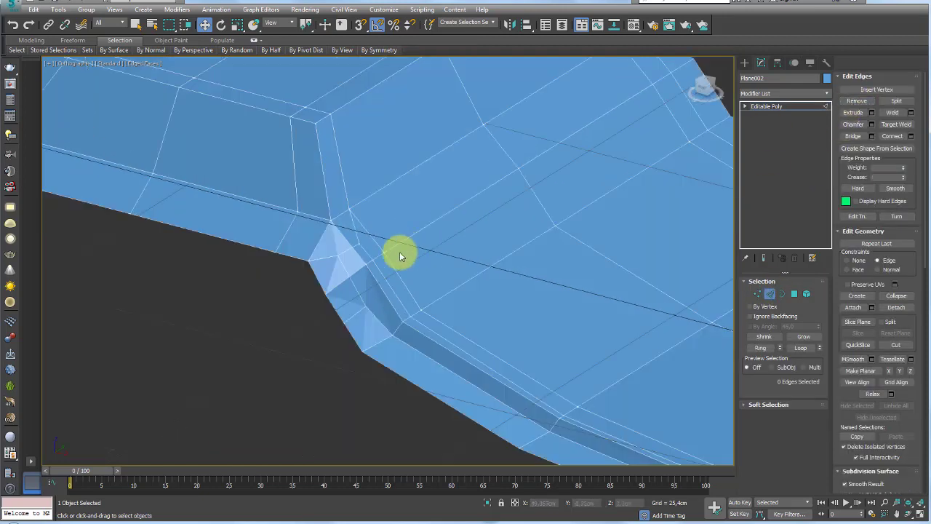
# Step: Lower vertex 346 at the corner with Constraints set back to None
pyautogui.moveTo(400, 252)
pyautogui.keyDown('alt'); pyautogui.mouseDown(button='middle')
pyautogui.moveTo(393, 291)
pyautogui.moveTo(281, 296)
pyautogui.moveTo(447, 251)
pyautogui.mouseUp(button='middle'); pyautogui.keyUp('alt')
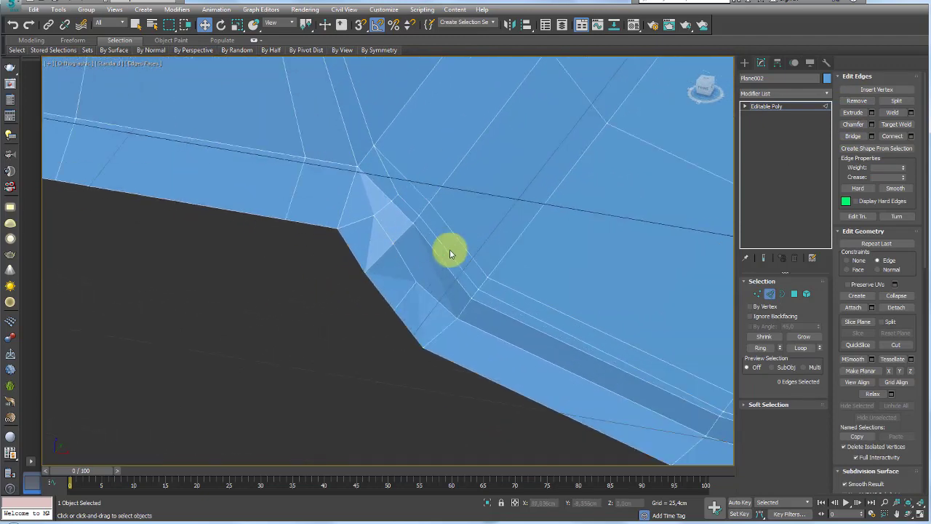
pyautogui.click(758, 294)
pyautogui.click(372, 217)
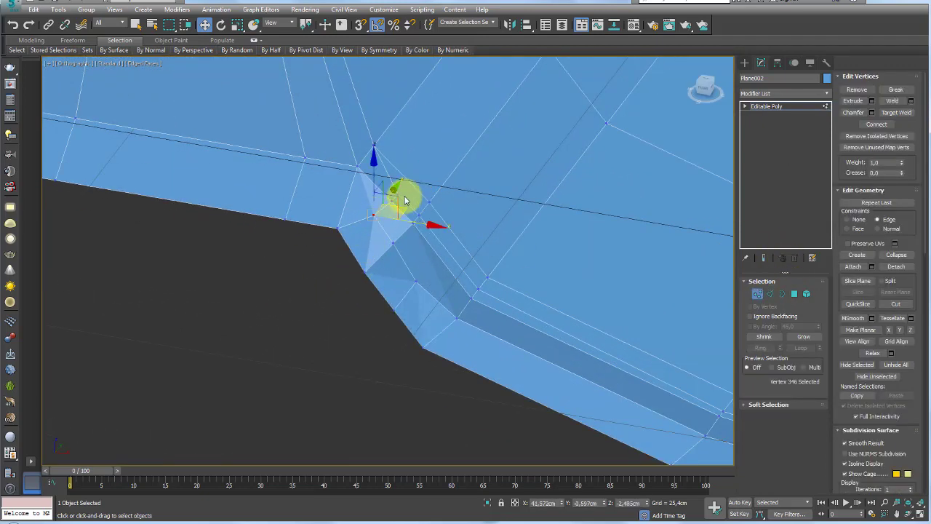
pyautogui.moveTo(405, 201)
pyautogui.mouseDown()
pyautogui.moveTo(374, 176)
pyautogui.moveTo(391, 255)
pyautogui.mouseUp()
pyautogui.moveTo(391, 255)
pyautogui.keyDown('alt'); pyautogui.mouseDown(button='middle')
pyautogui.moveTo(505, 237)
pyautogui.moveTo(758, 241)
pyautogui.mouseUp(button='middle'); pyautogui.keyUp('alt')
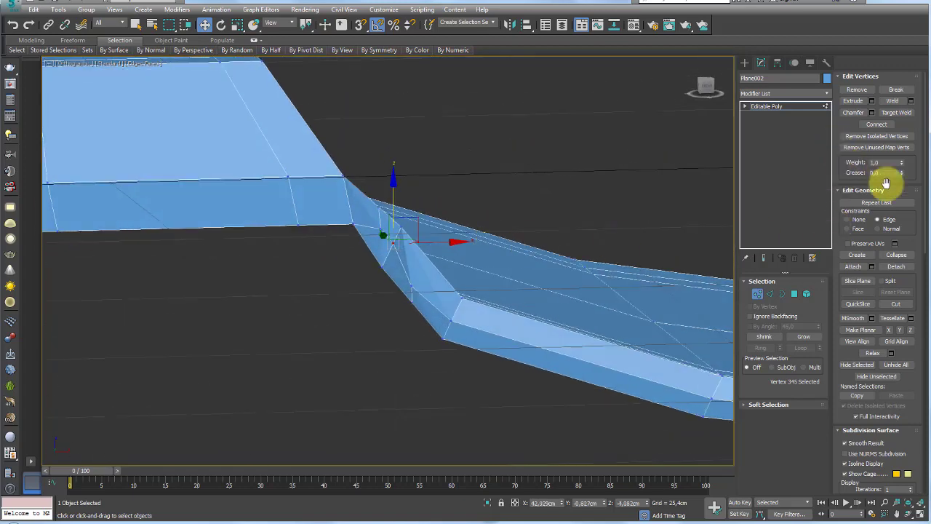
pyautogui.click(848, 219)
pyautogui.keyDown('alt'); pyautogui.moveTo(446, 224); pyautogui.dragTo(412, 218, button='middle'); pyautogui.keyUp('alt')
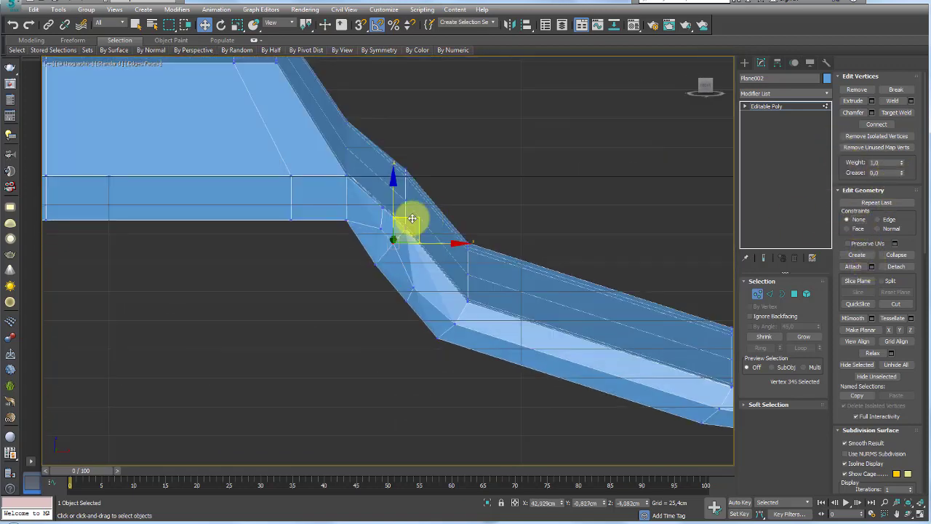
pyautogui.moveTo(405, 229); pyautogui.dragTo(381, 207)
pyautogui.click(381, 226)
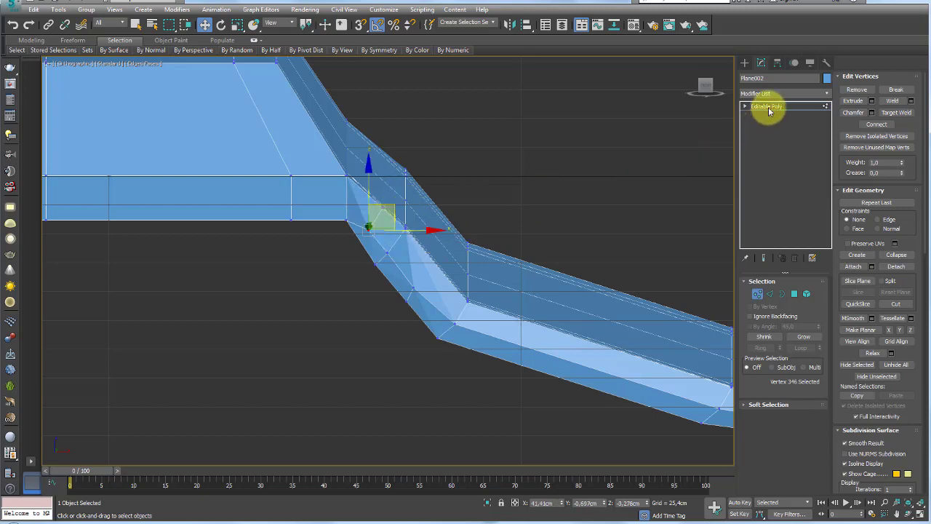
pyautogui.click(769, 107)
# Step: Add TurboSmooth and select an edge at the groove end on the base mesh
pyautogui.moveTo(588, 126)
pyautogui.keyDown('alt'); pyautogui.mouseDown(button='middle')
pyautogui.moveTo(586, 189)
pyautogui.moveTo(490, 189)
pyautogui.moveTo(505, 245)
pyautogui.mouseUp(button='middle'); pyautogui.keyUp('alt')
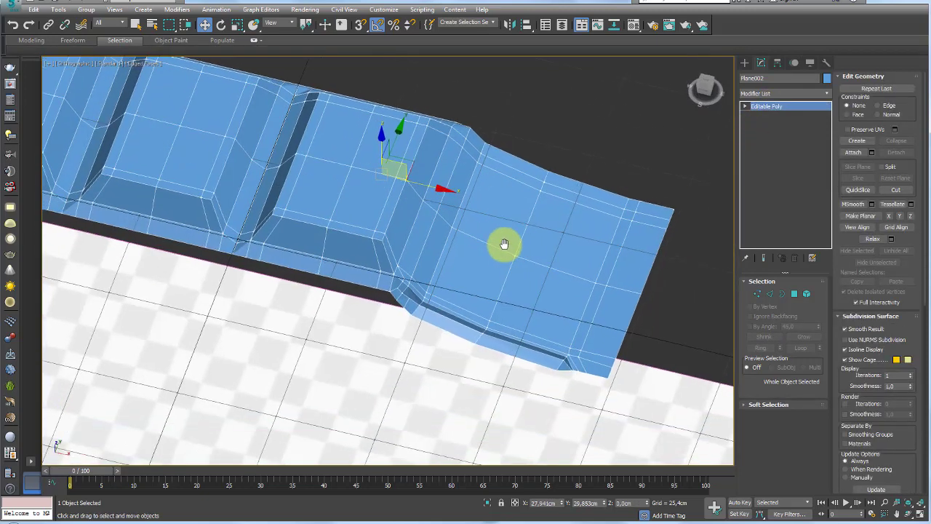
pyautogui.hotkey('ctrl', 't')
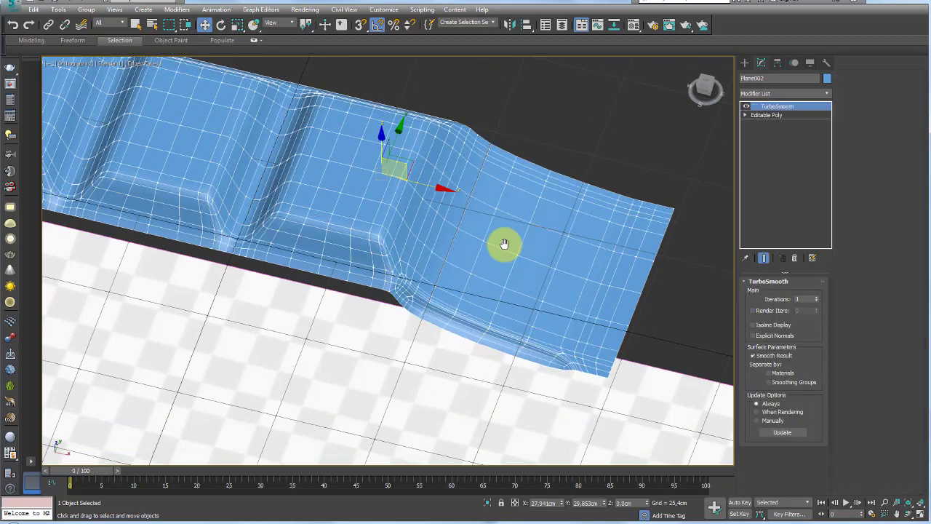
pyautogui.keyDown('alt'); pyautogui.moveTo(655, 218); pyautogui.dragTo(585, 287, button='middle'); pyautogui.keyUp('alt')
pyautogui.scroll(3, 619, 254)
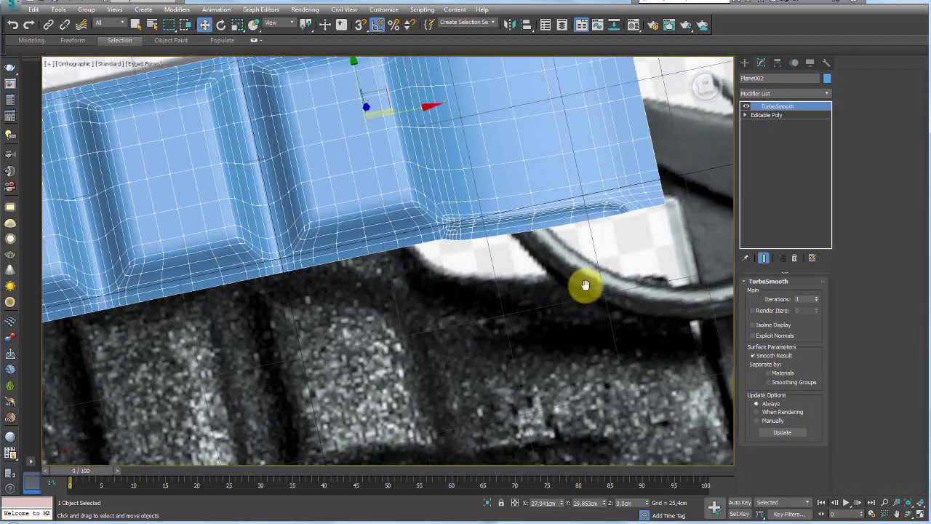
pyautogui.scroll(2, 646, 195)
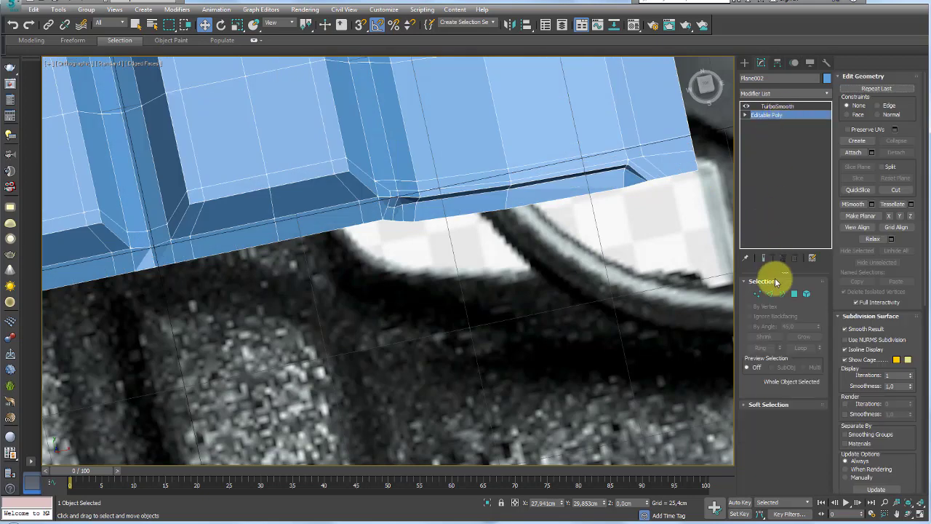
pyautogui.click(770, 293)
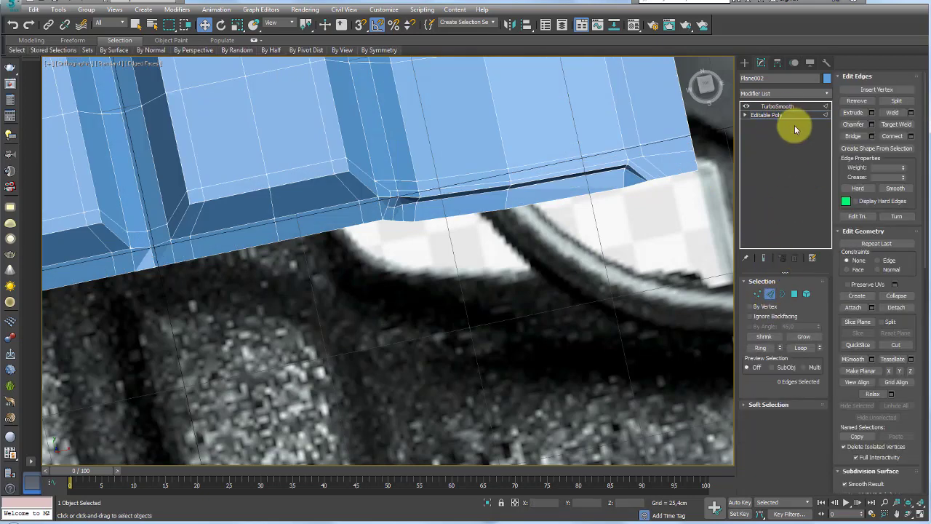
pyautogui.click(592, 195)
# Step: Add a trial Symmetry modifier mirrored on Y with Flip enabled
pyautogui.click(827, 93)
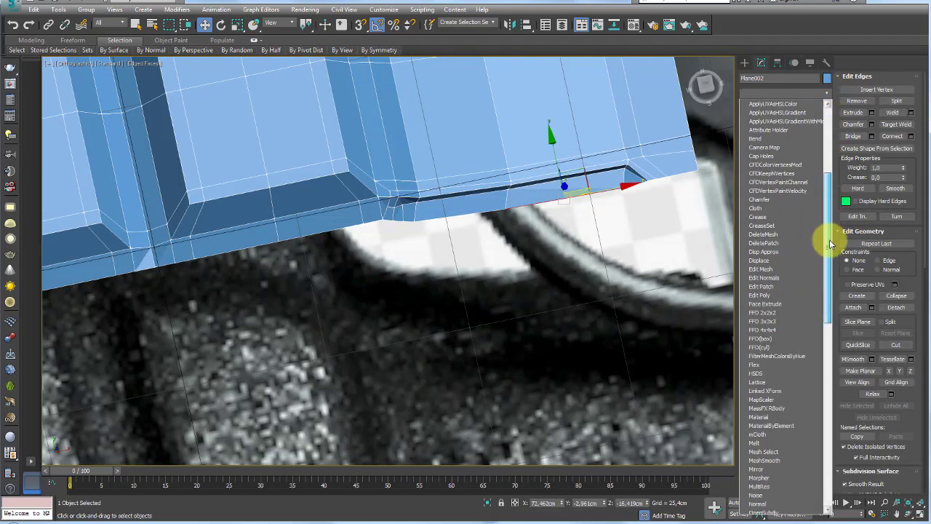
pyautogui.moveTo(830, 102); pyautogui.dragTo(830, 436)
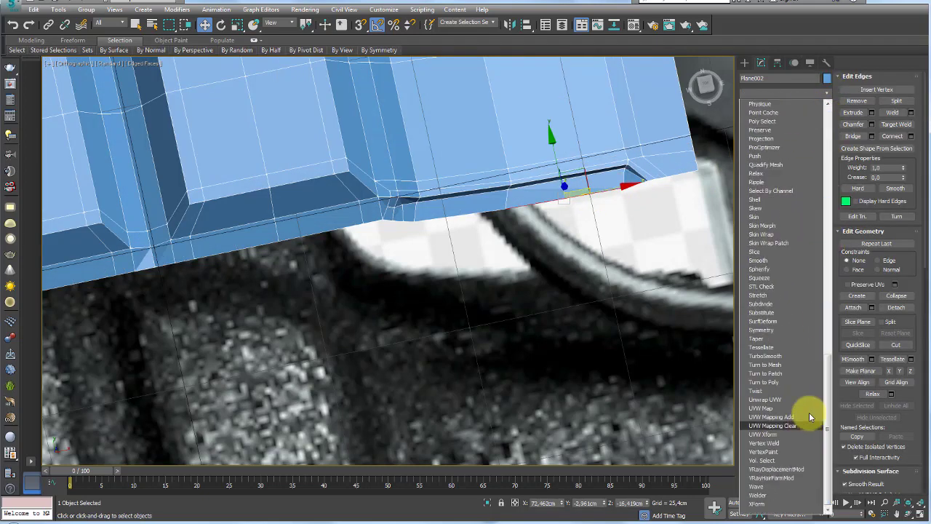
pyautogui.click(761, 330)
pyautogui.click(779, 302)
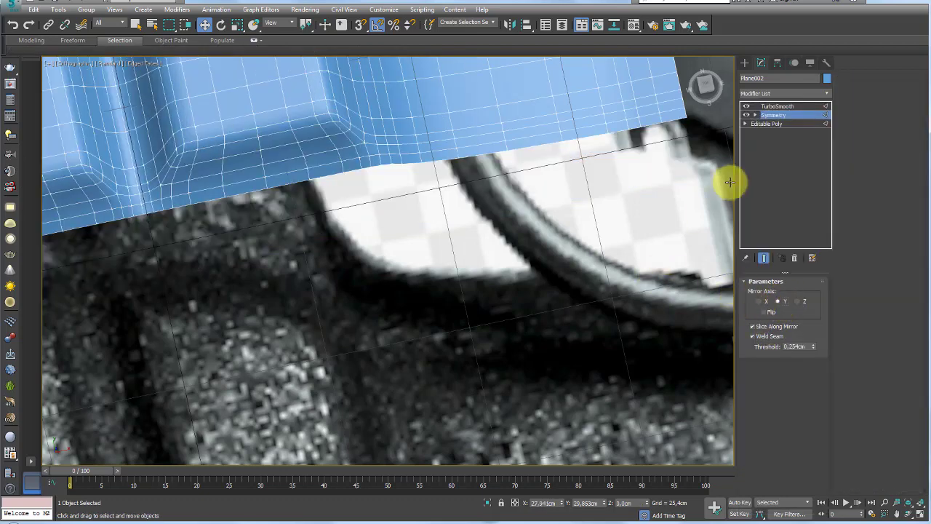
pyautogui.click(768, 312)
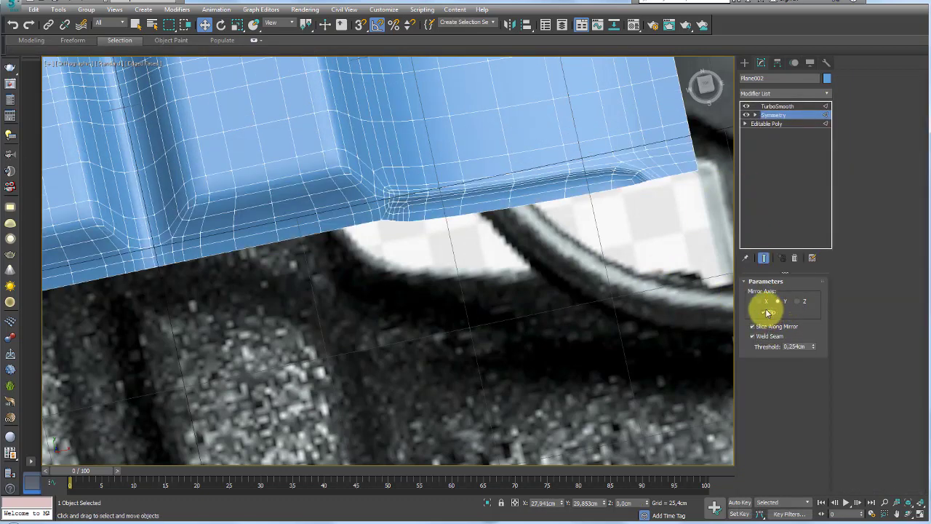
# Step: Delete the TurboSmooth and Symmetry modifiers, leaving only Editable Poly
pyautogui.click(777, 106)
pyautogui.click(794, 258)
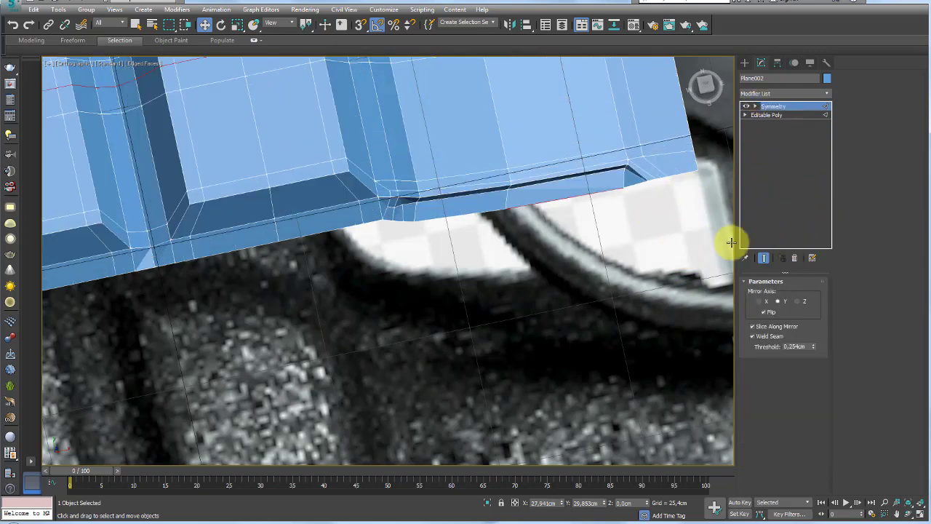
pyautogui.scroll(-3, 443, 236)
pyautogui.click(476, 251)
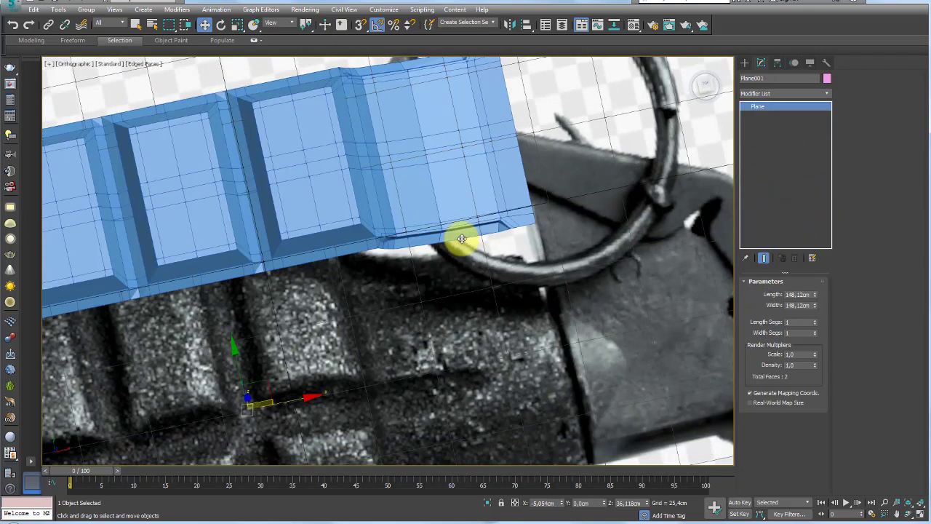
pyautogui.click(465, 238)
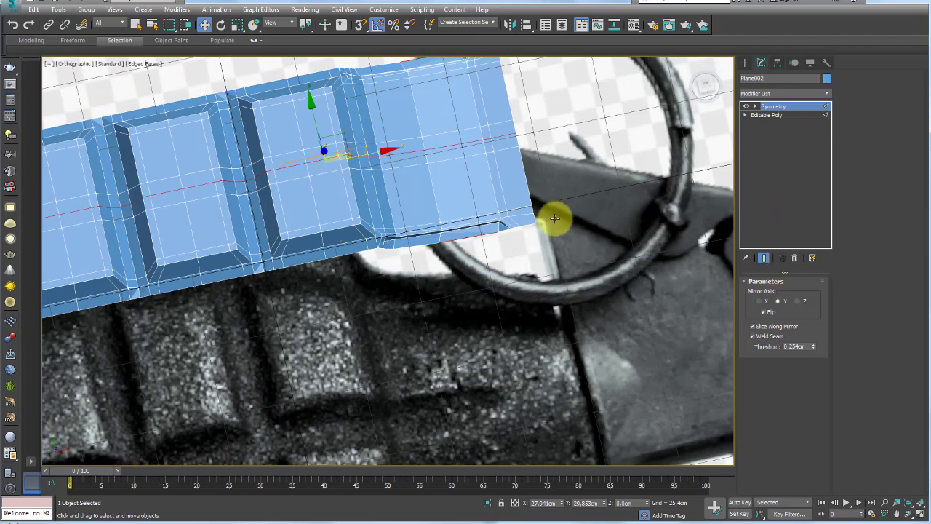
pyautogui.click(795, 258)
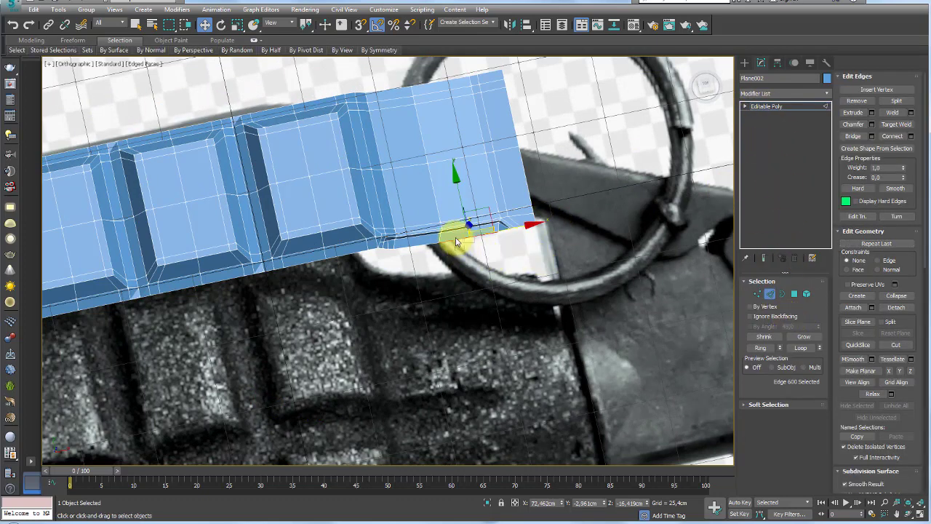
# Step: Add a Symmetry modifier with Y as the mirror axis
pyautogui.click(826, 93)
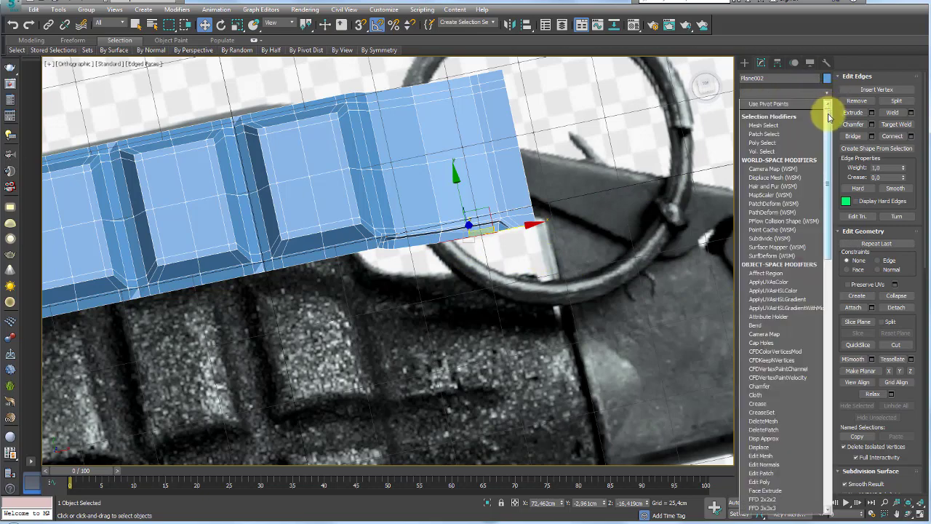
pyautogui.scroll(-10, 801, 415)
pyautogui.click(782, 330)
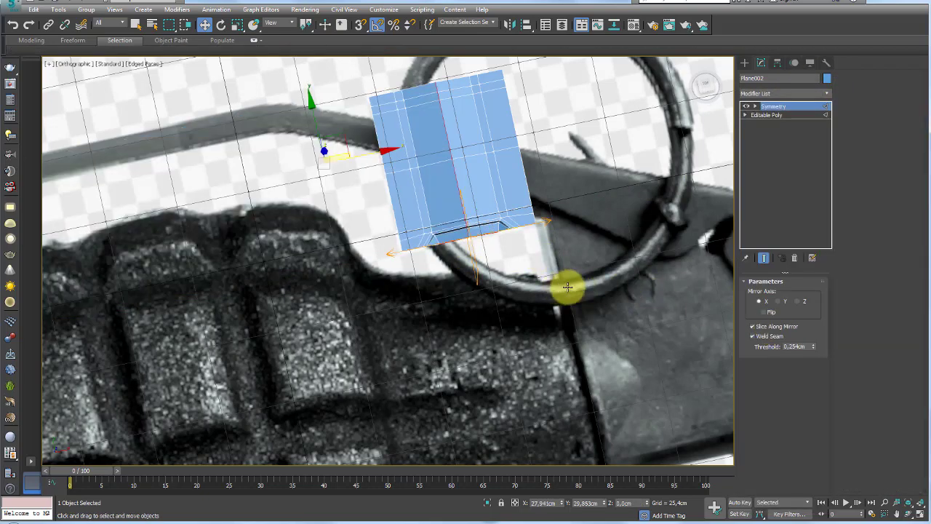
pyautogui.click(777, 301)
pyautogui.scroll(2, 541, 283)
pyautogui.scroll(-2, 542, 282)
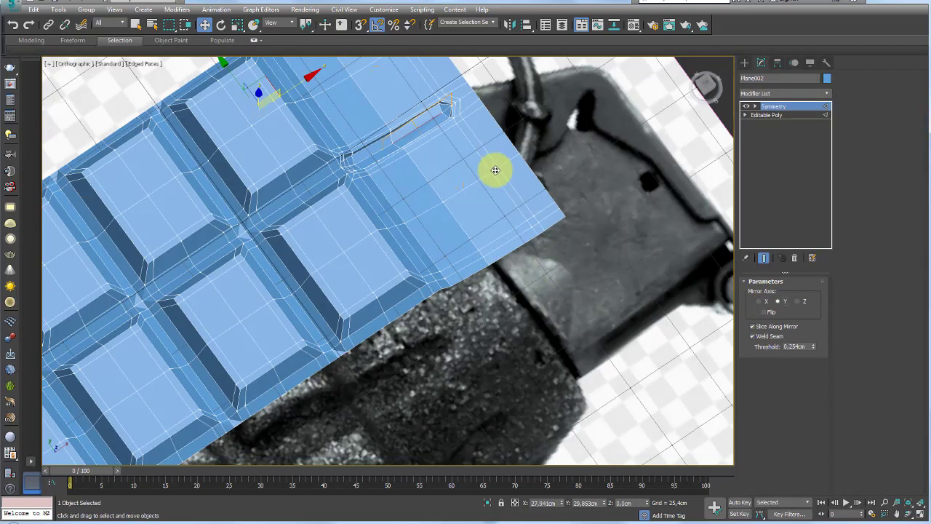
pyautogui.scroll(4, 495, 170)
# Step: Stack Edit Poly and TurboSmooth modifiers above the Symmetry
pyautogui.hotkey('ctrl', 'e')
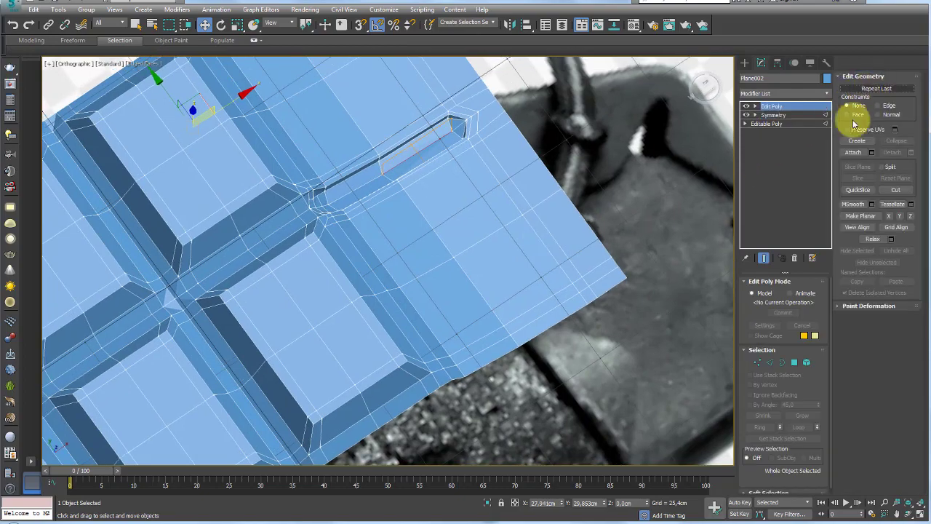
pyautogui.hotkey('ctrl', 't')
pyautogui.scroll(-2, 618, 145)
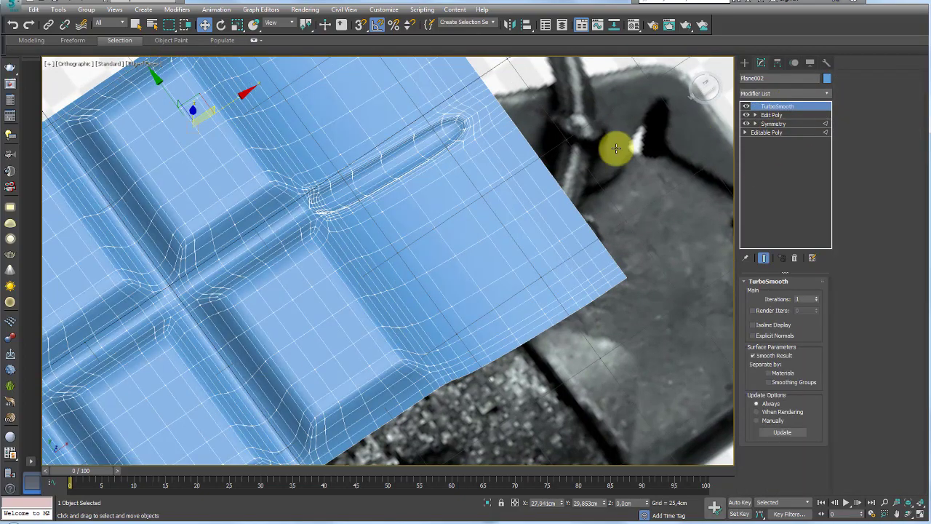
pyautogui.scroll(-3, 400, 212)
# Step: Inspect the smoothed groove junction from several angles with wireframe edges hidden
pyautogui.keyDown('alt'); pyautogui.moveTo(399, 212); pyautogui.dragTo(451, 210, button='middle'); pyautogui.keyUp('alt')
pyautogui.scroll(4, 487, 195)
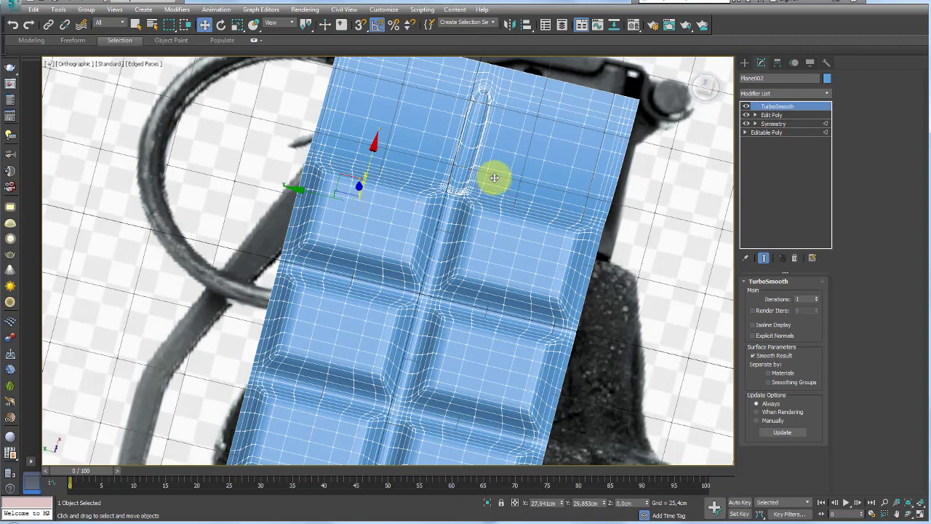
pyautogui.press('F4')
pyautogui.scroll(3, 483, 211)
pyautogui.moveTo(485, 240); pyautogui.dragTo(393, 246, button='middle')
pyautogui.scroll(3, 393, 246)
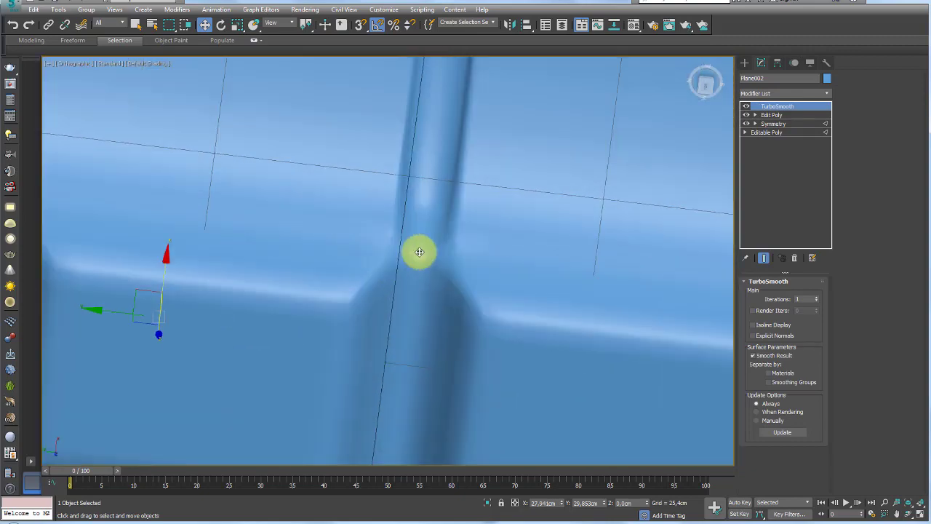
pyautogui.scroll(-3, 418, 252)
pyautogui.moveTo(442, 266)
pyautogui.keyDown('alt'); pyautogui.mouseDown(button='middle')
pyautogui.moveTo(435, 214)
pyautogui.moveTo(423, 243)
pyautogui.mouseUp(button='middle'); pyautogui.keyUp('alt')
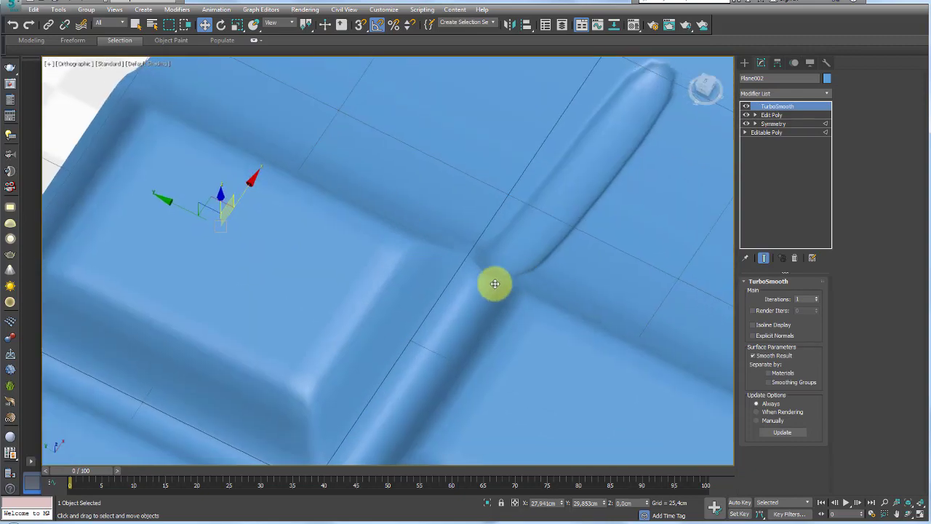
pyautogui.scroll(1, 488, 276)
pyautogui.scroll(-3, 492, 259)
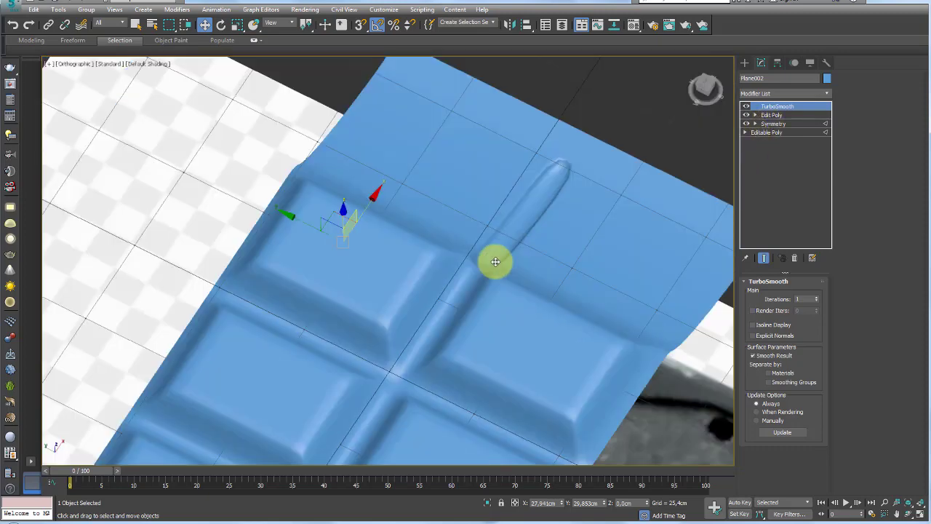
pyautogui.moveTo(493, 260)
pyautogui.keyDown('alt'); pyautogui.mouseDown(button='middle')
pyautogui.moveTo(468, 272)
pyautogui.moveTo(495, 284)
pyautogui.mouseUp(button='middle'); pyautogui.keyUp('alt')
pyautogui.scroll(3, 443, 291)
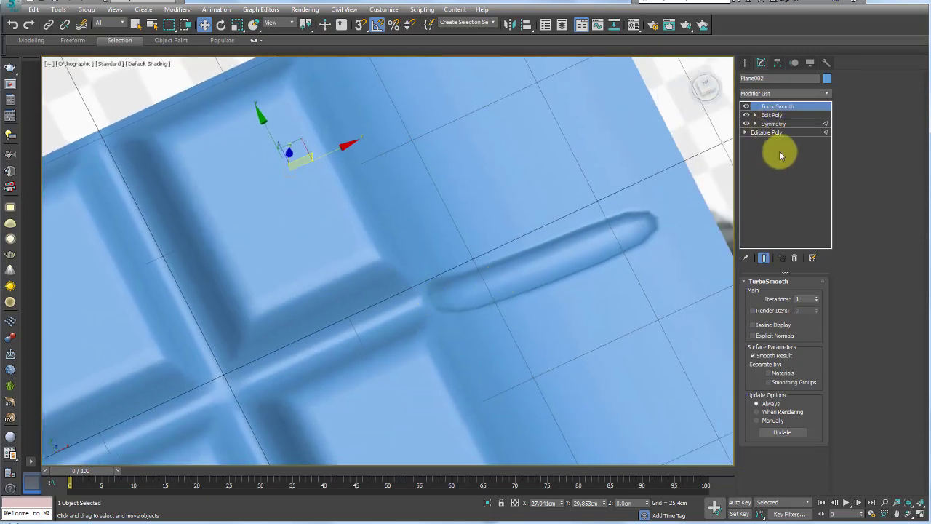
# Step: Turn TurboSmooth off, show edged faces, and enter Edit Poly at Edge level
pyautogui.click(746, 106)
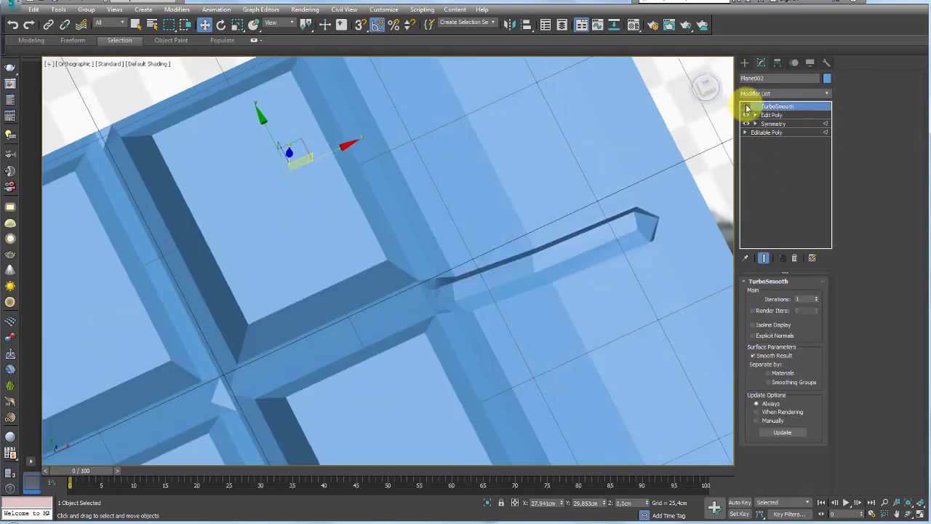
pyautogui.press('F4')
pyautogui.scroll(3, 438, 293)
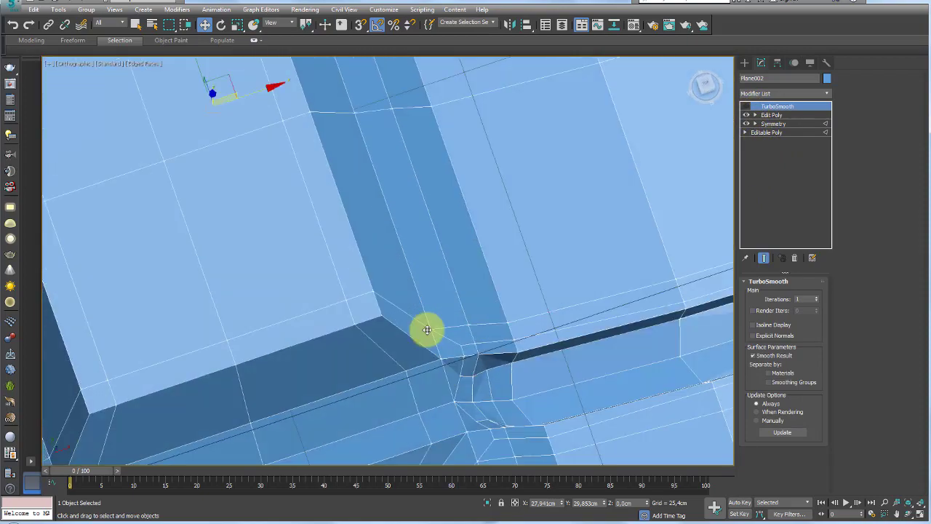
pyautogui.moveTo(426, 328)
pyautogui.keyDown('alt'); pyautogui.mouseDown(button='middle')
pyautogui.moveTo(416, 137)
pyautogui.moveTo(470, 205)
pyautogui.mouseUp(button='middle'); pyautogui.keyUp('alt')
pyautogui.scroll(1, 470, 204)
pyautogui.scroll(1, 461, 206)
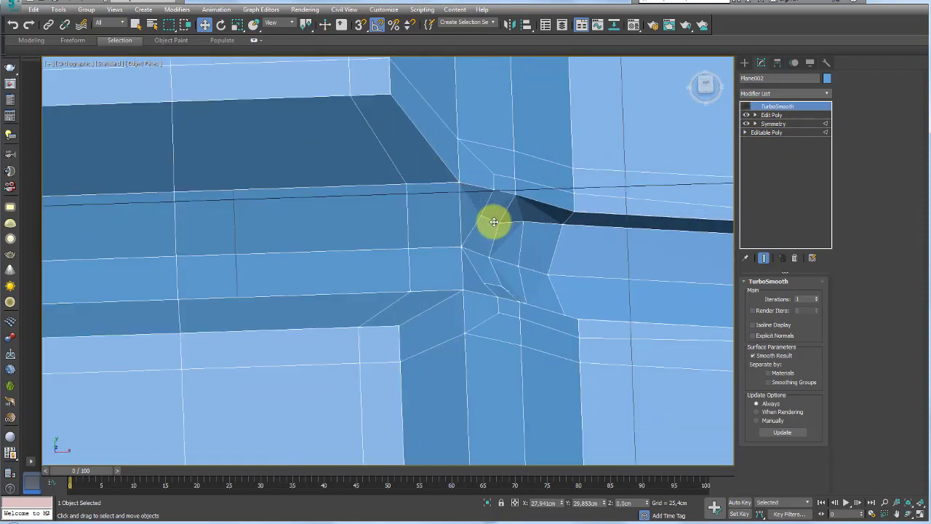
pyautogui.click(755, 115)
pyautogui.click(772, 132)
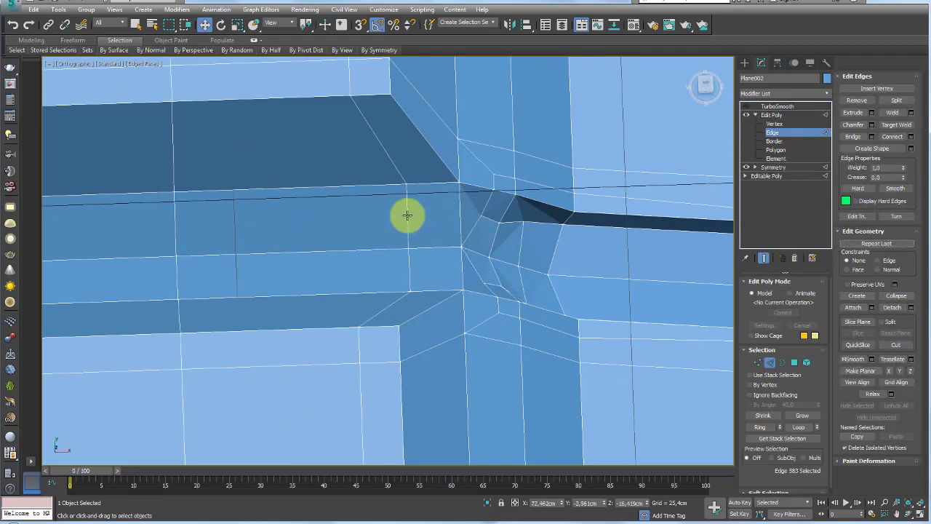
# Step: Ring-select the parallel edges beside the groove junction and connect new edges across them
pyautogui.click(407, 216)
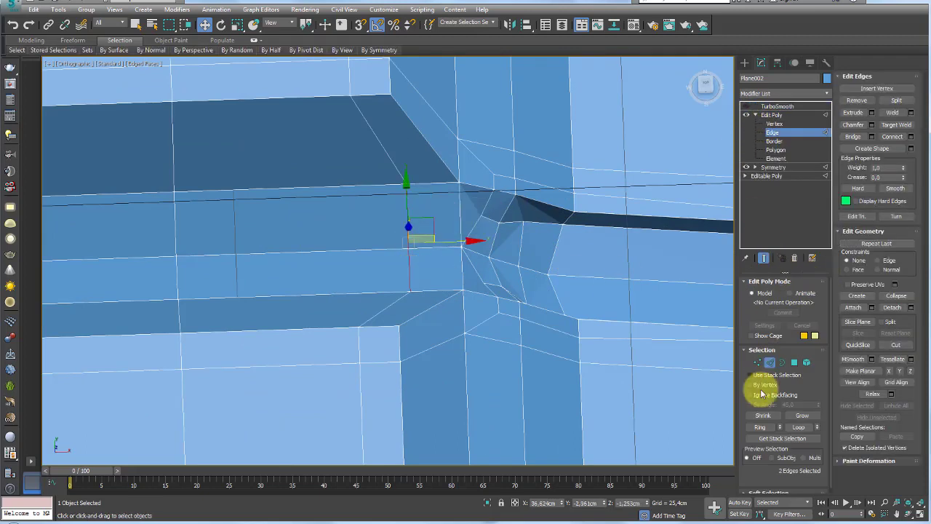
pyautogui.click(759, 427)
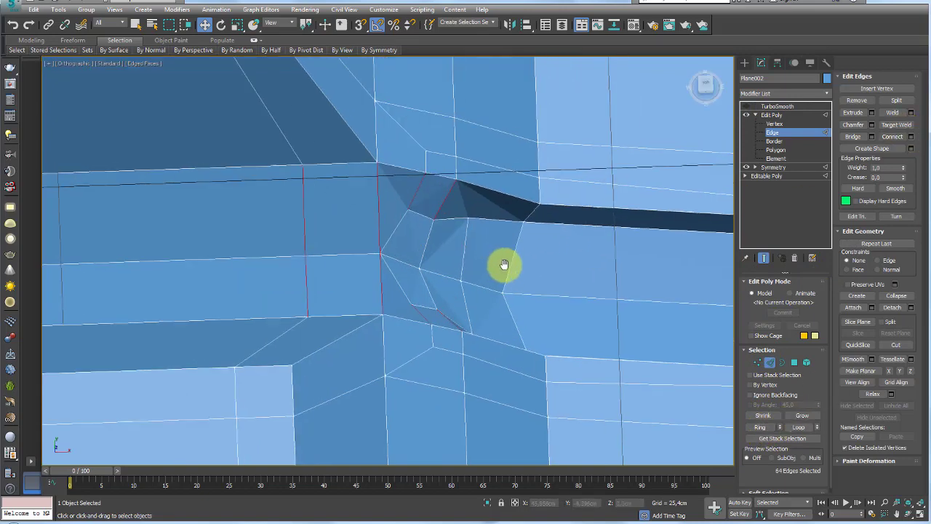
pyautogui.moveTo(552, 251)
pyautogui.mouseDown(button='middle')
pyautogui.moveTo(487, 261)
pyautogui.moveTo(504, 274)
pyautogui.mouseUp(button='middle')
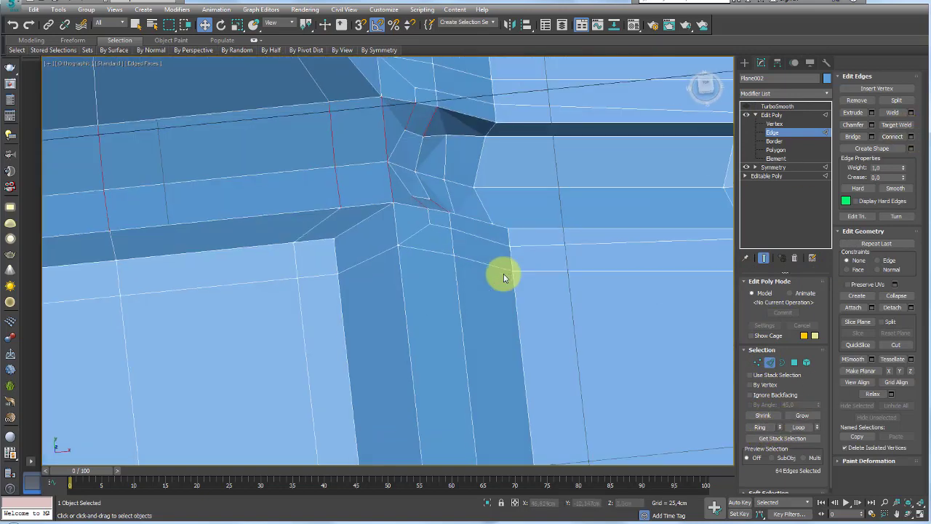
pyautogui.click(910, 138)
pyautogui.click(395, 306)
# Step: Orbit and zoom into the groove notch, then switch Edit Poly to Vertex level
pyautogui.scroll(-3, 397, 227)
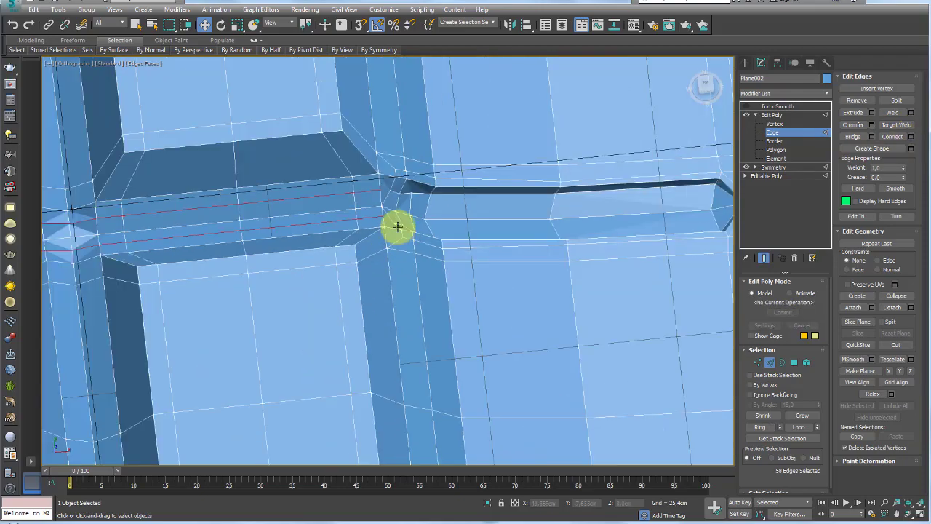
pyautogui.scroll(-2, 397, 227)
pyautogui.moveTo(328, 233)
pyautogui.keyDown('alt'); pyautogui.mouseDown(button='middle')
pyautogui.moveTo(298, 170)
pyautogui.moveTo(389, 222)
pyautogui.moveTo(417, 205)
pyautogui.moveTo(187, 155)
pyautogui.mouseUp(button='middle'); pyautogui.keyUp('alt')
pyautogui.scroll(-2, 209, 206)
pyautogui.scroll(1, 213, 168)
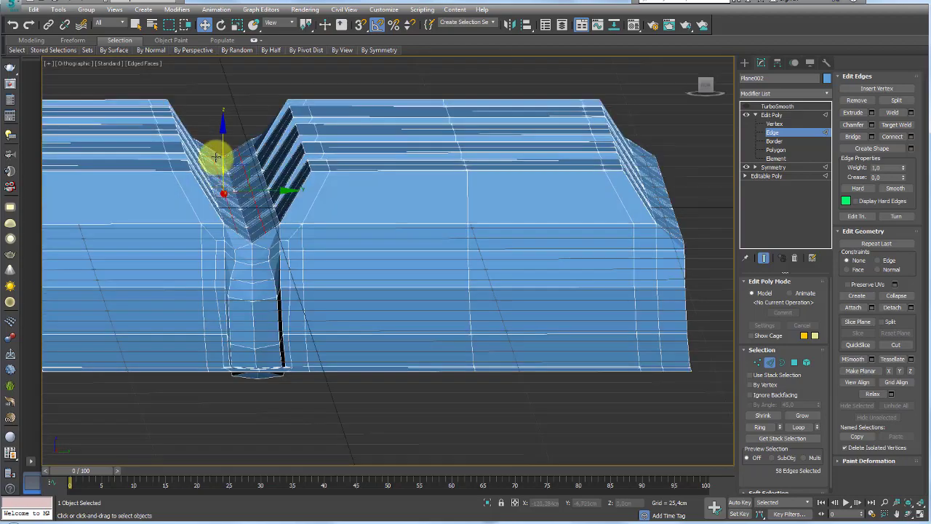
pyautogui.scroll(1, 218, 164)
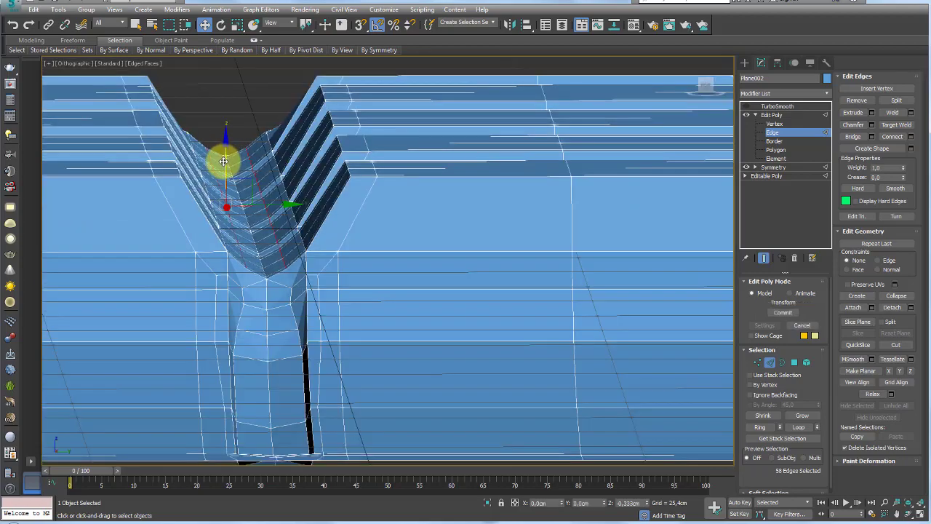
pyautogui.moveTo(224, 161)
pyautogui.keyDown('alt'); pyautogui.mouseDown(button='middle')
pyautogui.moveTo(612, 234)
pyautogui.moveTo(510, 239)
pyautogui.mouseUp(button='middle'); pyautogui.keyUp('alt')
pyautogui.scroll(2, 298, 301)
pyautogui.scroll(2, 337, 274)
pyautogui.scroll(2, 321, 270)
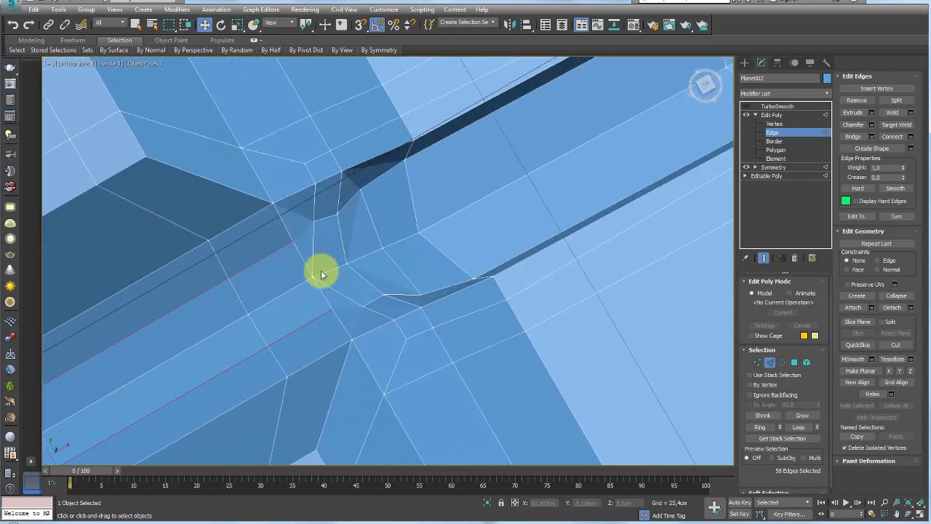
pyautogui.click(758, 362)
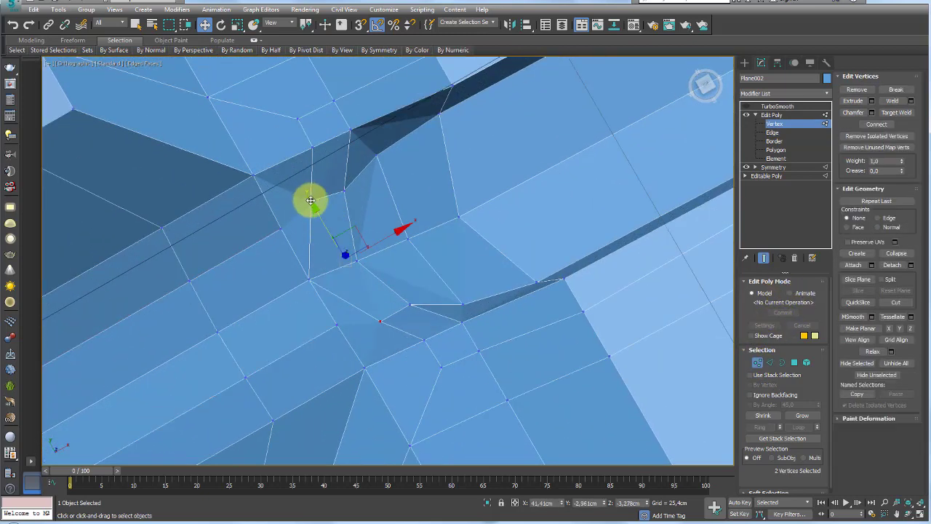
# Step: Select four vertices around the notch corner and groove
pyautogui.click(311, 200)
pyautogui.keyDown('ctrl'); pyautogui.click(280, 230); pyautogui.keyUp('ctrl')
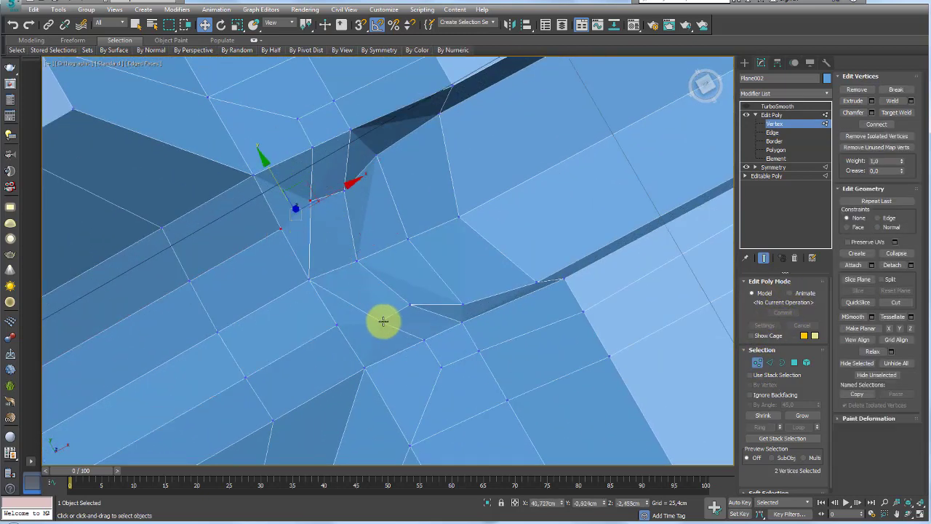
pyautogui.keyDown('ctrl'); pyautogui.click(380, 321); pyautogui.keyUp('ctrl')
pyautogui.keyDown('ctrl'); pyautogui.click(336, 324); pyautogui.keyUp('ctrl')
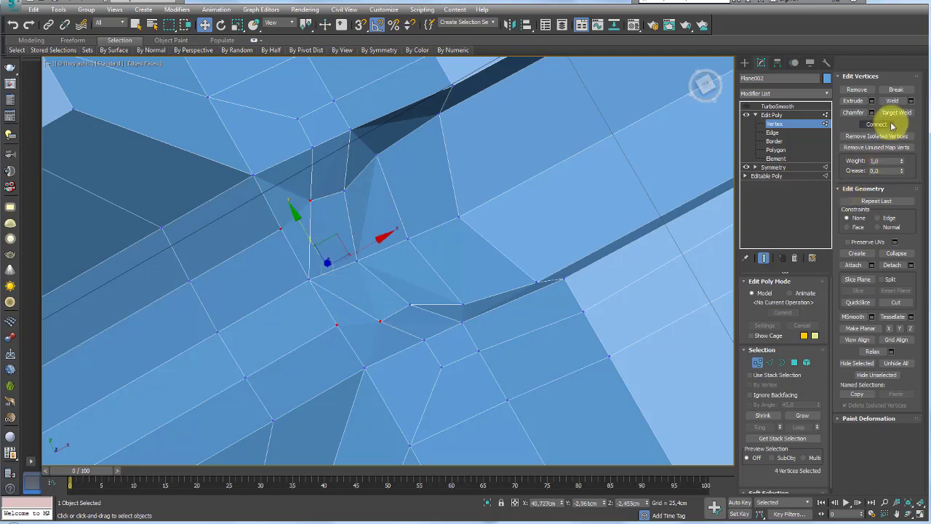
# Step: Loop-select the extra junction edges and Remove them, six then two more
pyautogui.click(770, 363)
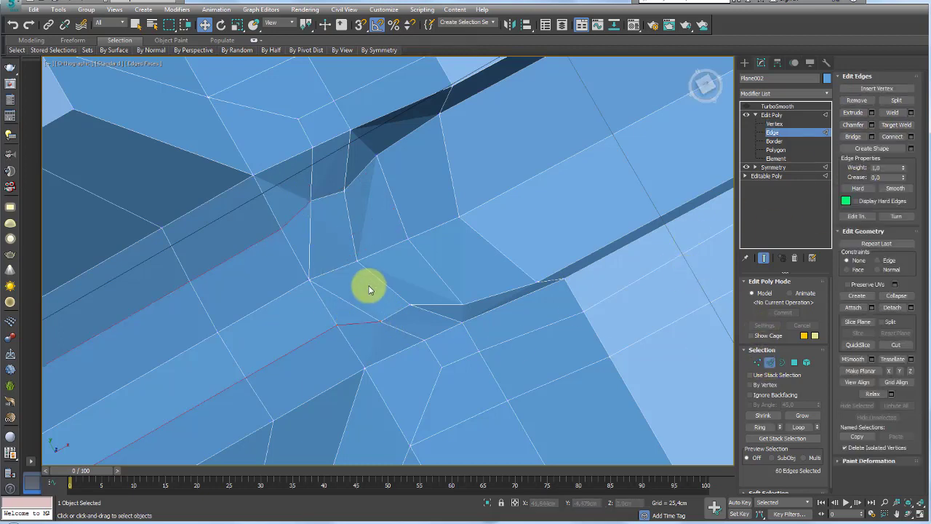
pyautogui.click(308, 256)
pyautogui.keyDown('ctrl'); pyautogui.click(333, 294); pyautogui.keyUp('ctrl')
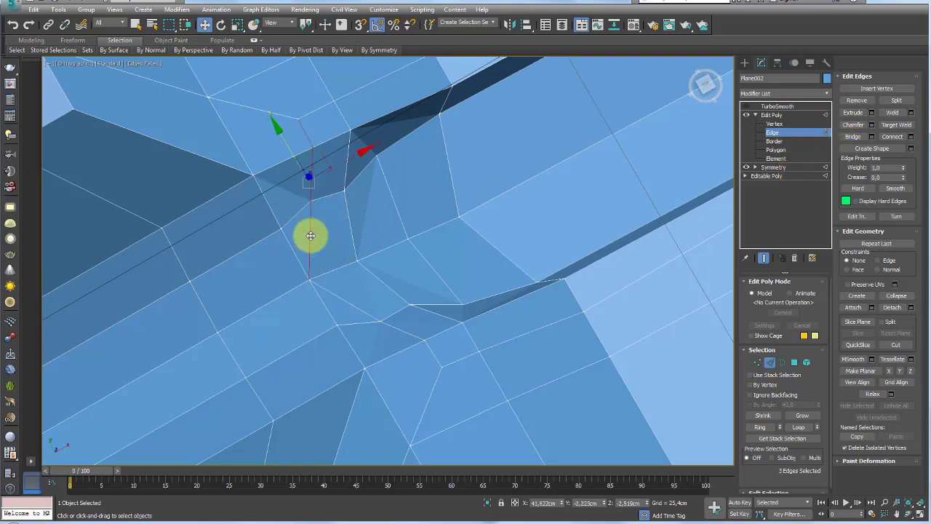
pyautogui.keyDown('ctrl'); pyautogui.click(343, 304); pyautogui.keyUp('ctrl')
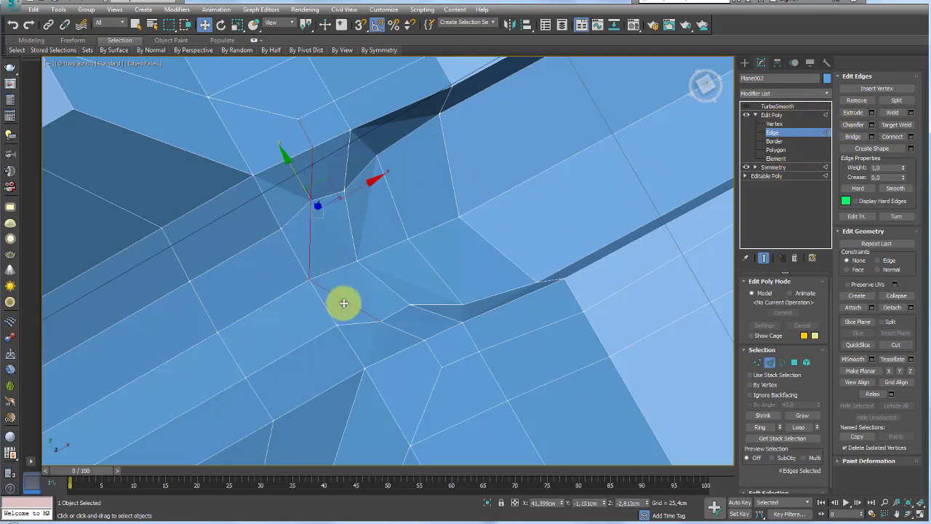
pyautogui.keyDown('ctrl'); pyautogui.doubleClick(344, 303); pyautogui.keyUp('ctrl')
pyautogui.click(863, 101)
pyautogui.keyDown('alt'); pyautogui.moveTo(405, 262); pyautogui.dragTo(369, 285, button='middle'); pyautogui.keyUp('alt')
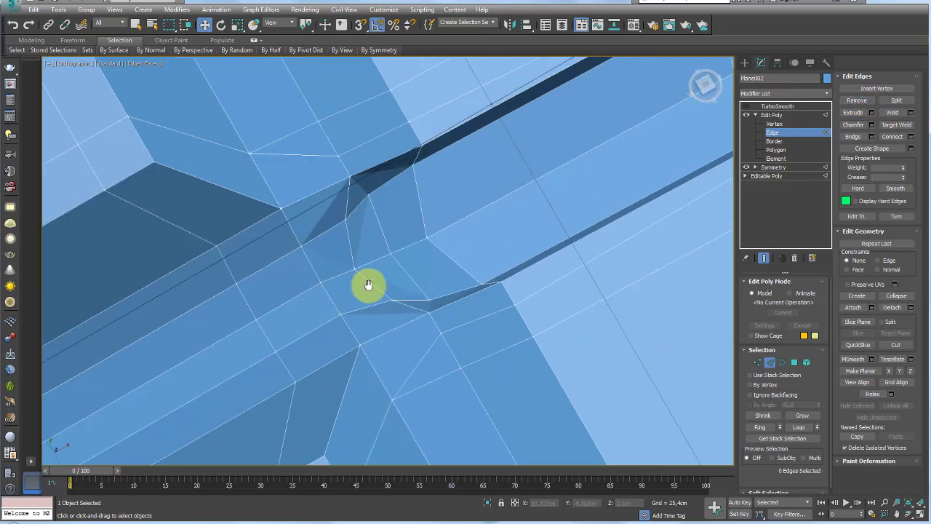
pyautogui.click(856, 101)
pyautogui.moveTo(409, 224)
pyautogui.keyDown('alt'); pyautogui.mouseDown(button='middle')
pyautogui.moveTo(391, 225)
pyautogui.moveTo(392, 211)
pyautogui.moveTo(318, 185)
pyautogui.moveTo(289, 201)
pyautogui.mouseUp(button='middle'); pyautogui.keyUp('alt')
pyautogui.click(408, 230)
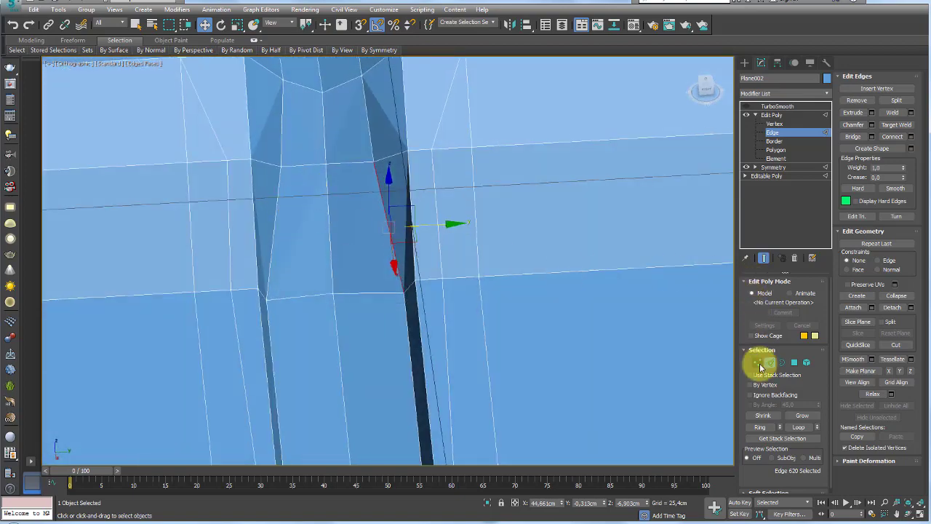
# Step: Loop-select the central groove edges, trim to six edges, and scale them
pyautogui.doubleClick(408, 331)
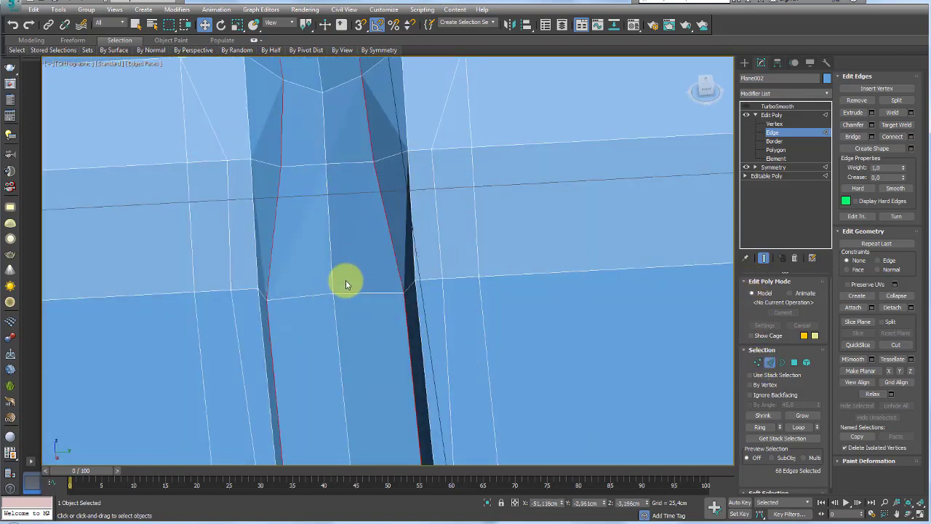
pyautogui.scroll(-5, 346, 280)
pyautogui.keyDown('alt'); pyautogui.moveTo(380, 277); pyautogui.dragTo(246, 142, button='middle'); pyautogui.keyUp('alt')
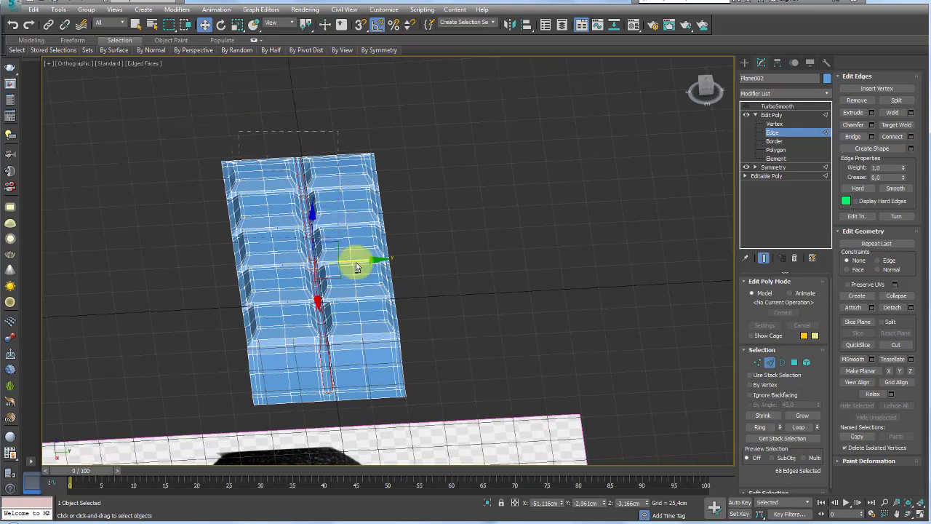
pyautogui.moveTo(357, 267); pyautogui.dragTo(389, 342)
pyautogui.scroll(5, 328, 349)
pyautogui.scroll(3, 332, 370)
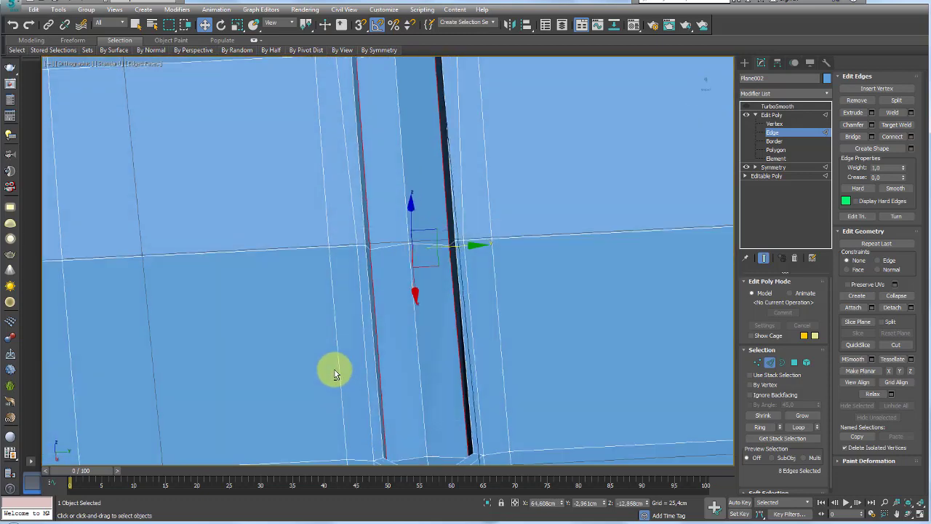
pyautogui.moveTo(333, 370)
pyautogui.keyDown('alt'); pyautogui.mouseDown(button='middle')
pyautogui.moveTo(343, 287)
pyautogui.moveTo(224, 106)
pyautogui.mouseUp(button='middle'); pyautogui.keyUp('alt')
pyautogui.keyDown('alt'); pyautogui.click(401, 139); pyautogui.keyUp('alt')
pyautogui.keyDown('alt'); pyautogui.moveTo(401, 139); pyautogui.dragTo(422, 182, button='middle'); pyautogui.keyUp('alt')
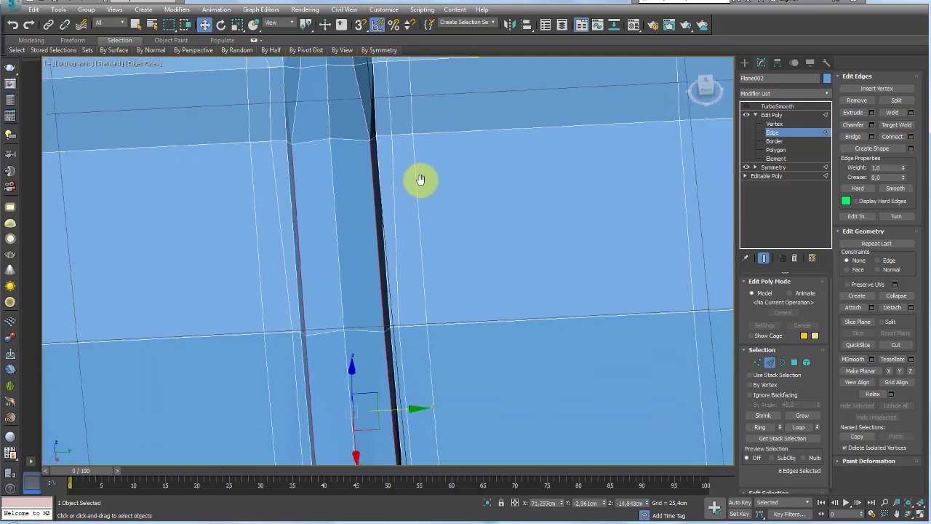
pyautogui.press('r')
pyautogui.moveTo(277, 391)
pyautogui.keyDown('alt'); pyautogui.mouseDown(button='middle')
pyautogui.moveTo(289, 395)
pyautogui.moveTo(360, 299)
pyautogui.moveTo(383, 170)
pyautogui.moveTo(385, 191)
pyautogui.mouseUp(button='middle'); pyautogui.keyUp('alt')
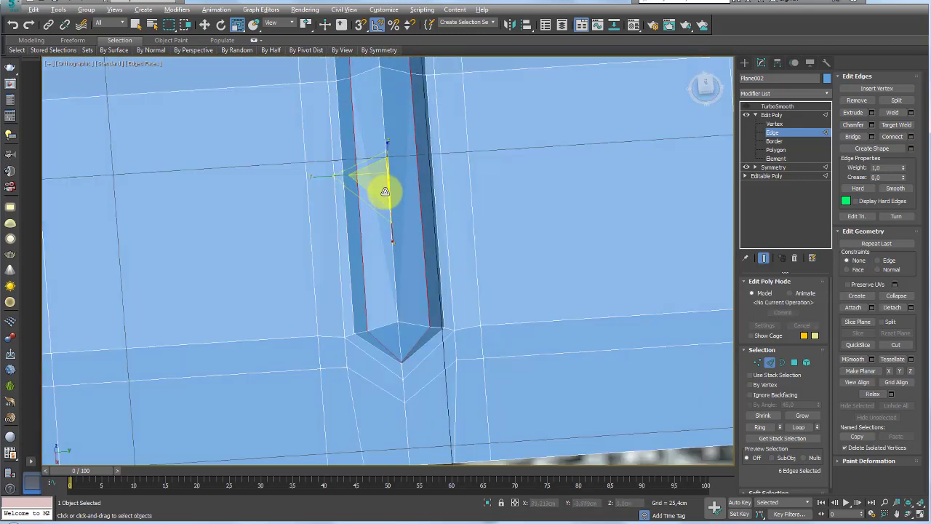
# Step: Move the vertex at the groove's pointed tip into place
pyautogui.click(755, 363)
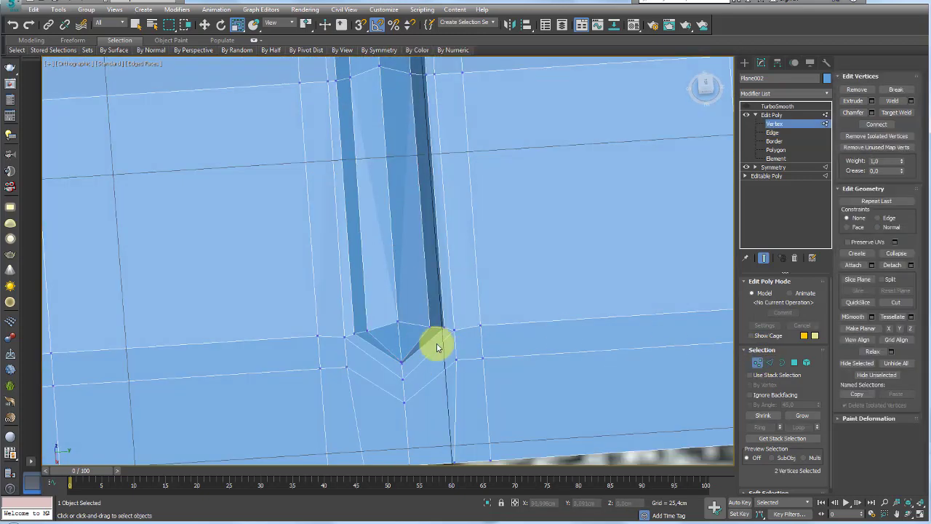
pyautogui.click(400, 360)
pyautogui.moveTo(400, 360)
pyautogui.keyDown('alt'); pyautogui.mouseDown(button='middle')
pyautogui.moveTo(414, 369)
pyautogui.moveTo(471, 323)
pyautogui.moveTo(408, 286)
pyautogui.moveTo(405, 252)
pyautogui.moveTo(357, 177)
pyautogui.mouseUp(button='middle'); pyautogui.keyUp('alt')
pyautogui.press('w')
pyautogui.moveTo(349, 158); pyautogui.dragTo(319, 185)
pyautogui.moveTo(318, 191)
pyautogui.keyDown('alt'); pyautogui.mouseDown(button='middle')
pyautogui.moveTo(316, 214)
pyautogui.moveTo(507, 257)
pyautogui.mouseUp(button='middle'); pyautogui.keyUp('alt')
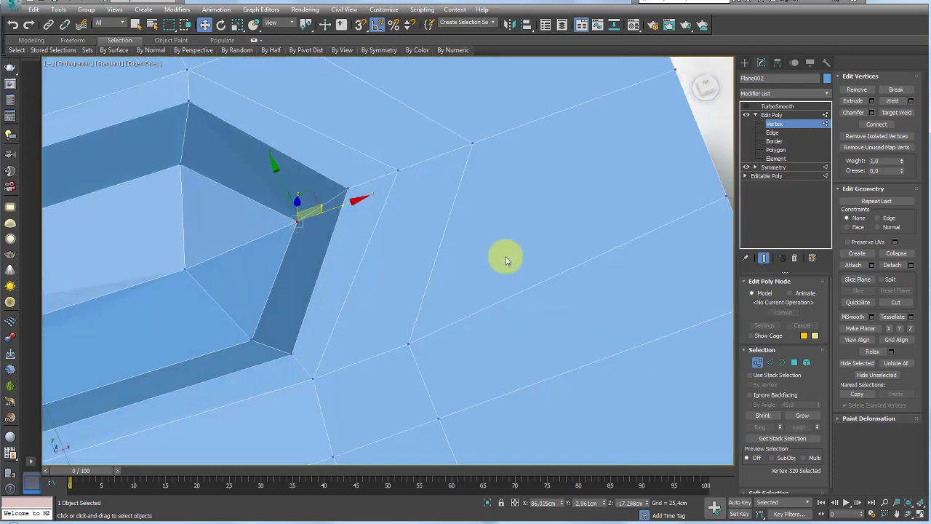
# Step: Select a groove corner edge, leave edge editing, and re-enable TurboSmooth to preview
pyautogui.click(770, 362)
pyautogui.click(260, 235)
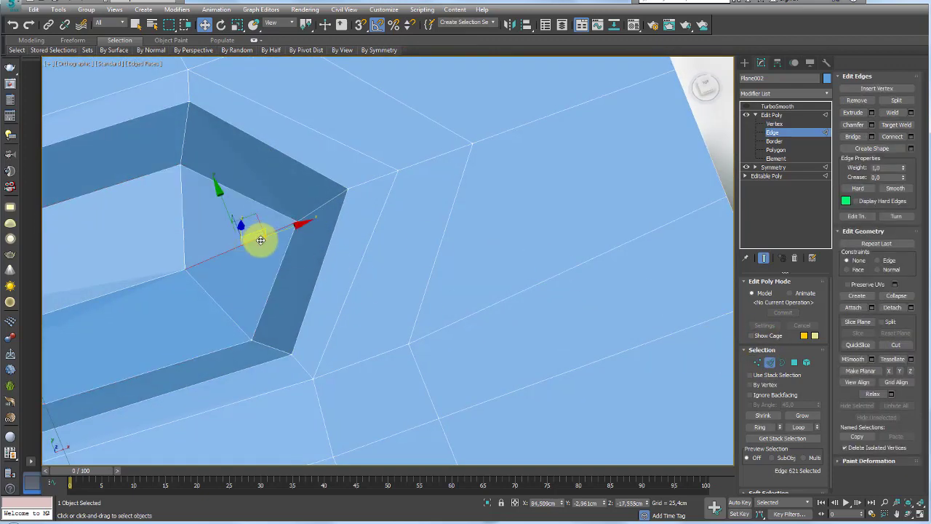
pyautogui.keyDown('alt'); pyautogui.moveTo(259, 239); pyautogui.dragTo(360, 224, button='middle'); pyautogui.keyUp('alt')
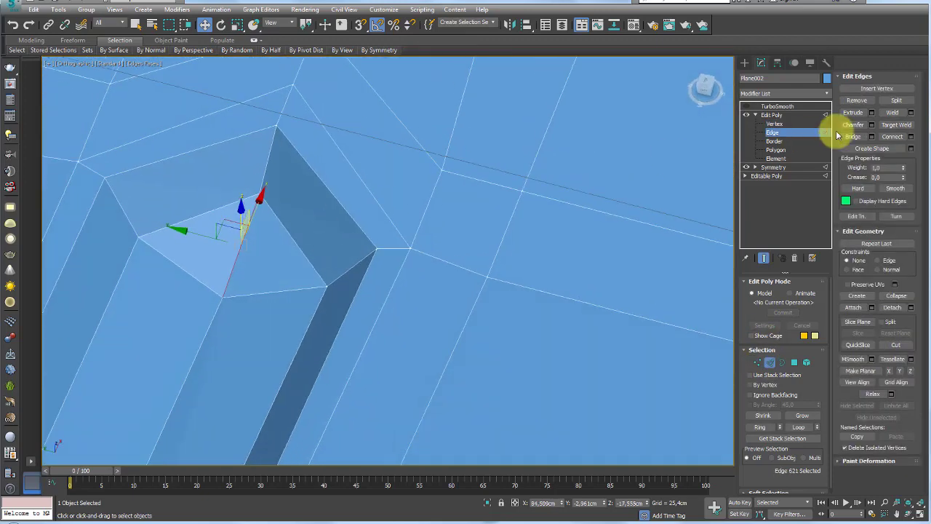
pyautogui.click(772, 115)
pyautogui.click(746, 106)
# Step: Orbit to a straight-on view with the grenade reference and delete TurboSmooth
pyautogui.scroll(-5, 431, 182)
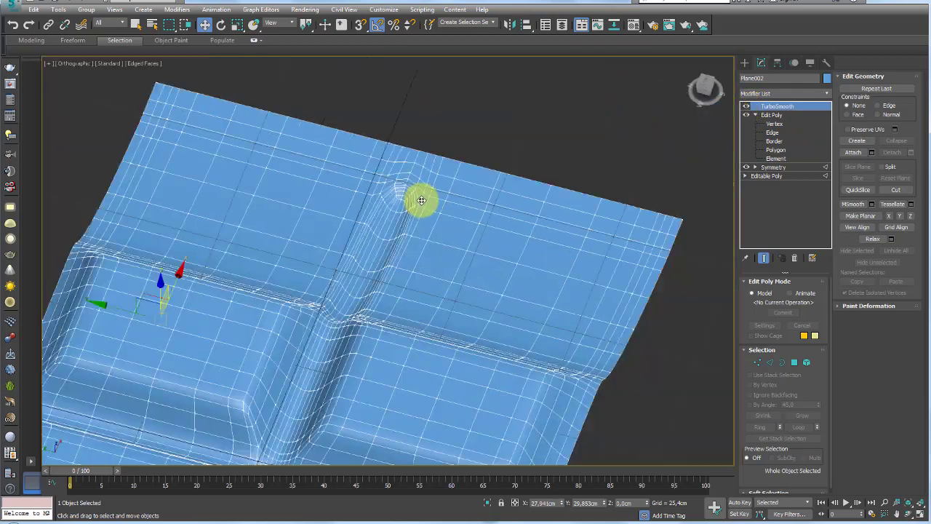
pyautogui.moveTo(483, 195)
pyautogui.keyDown('alt'); pyautogui.mouseDown(button='middle')
pyautogui.moveTo(495, 267)
pyautogui.moveTo(473, 254)
pyautogui.moveTo(483, 183)
pyautogui.mouseUp(button='middle'); pyautogui.keyUp('alt')
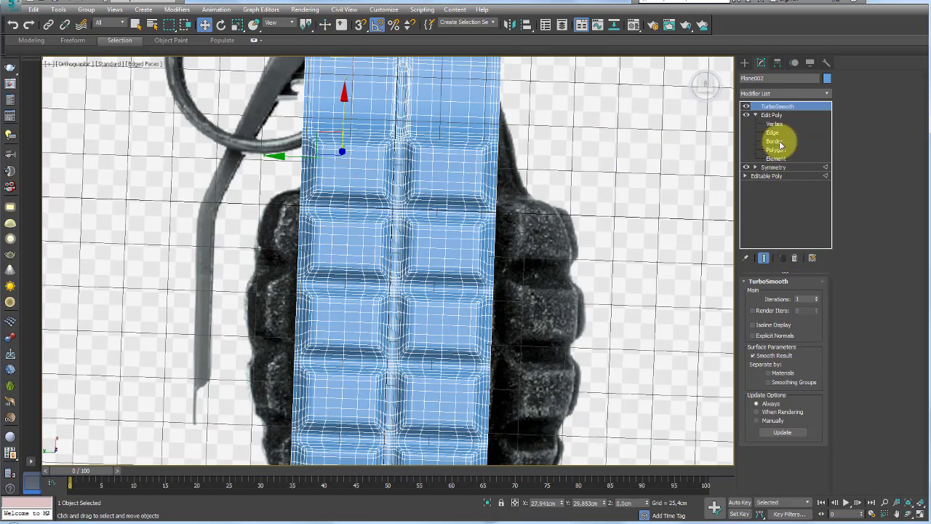
pyautogui.click(795, 258)
pyautogui.press('F4')
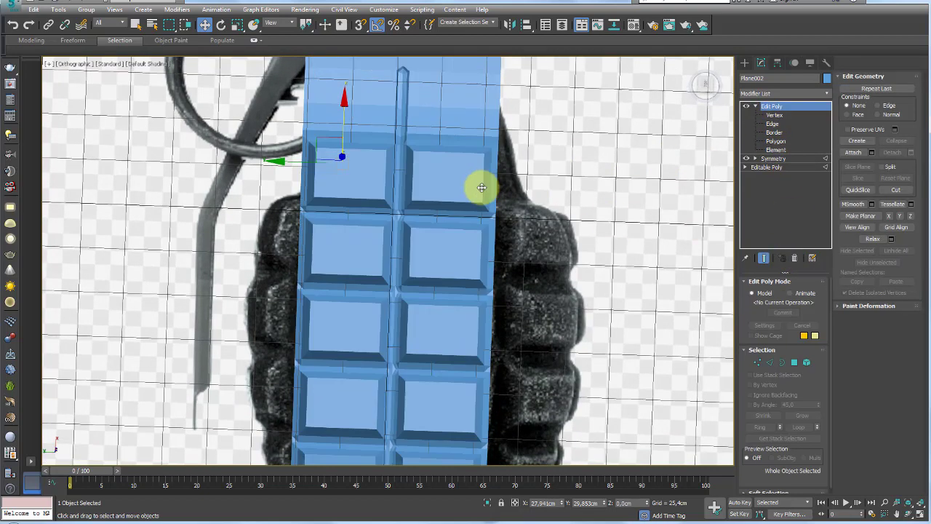
# Step: With Edged Faces back on, select an edge on the panel's top and open Modifier List
pyautogui.keyDown('alt'); pyautogui.moveTo(481, 187); pyautogui.dragTo(433, 223, button='middle'); pyautogui.keyUp('alt')
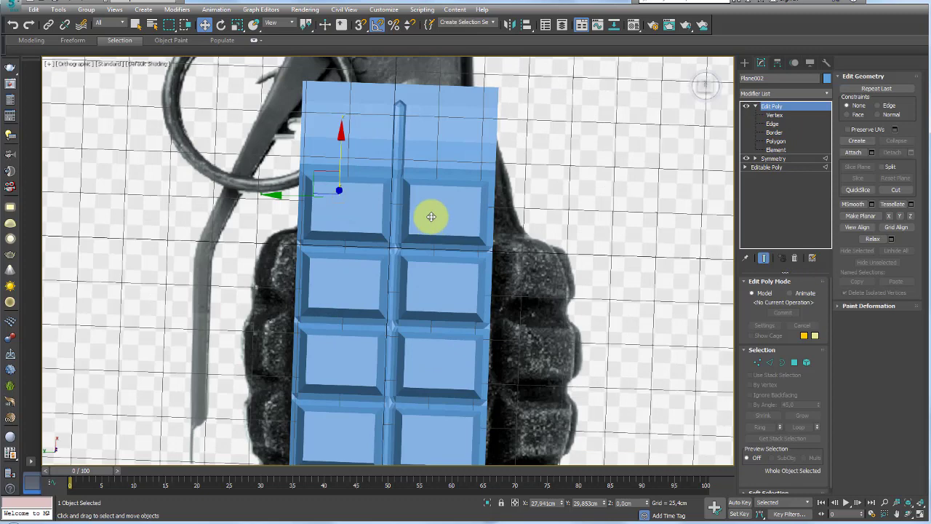
pyautogui.click(771, 363)
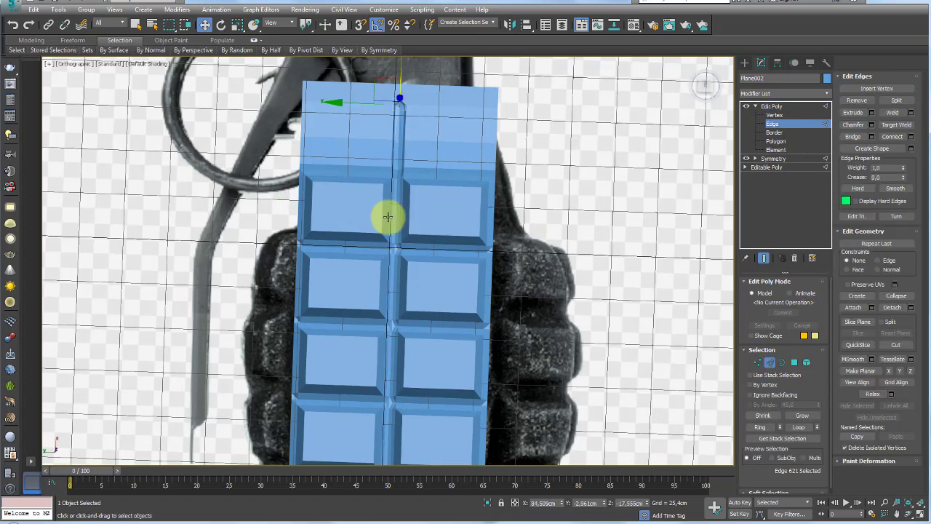
pyautogui.press('F4')
pyautogui.click(348, 196)
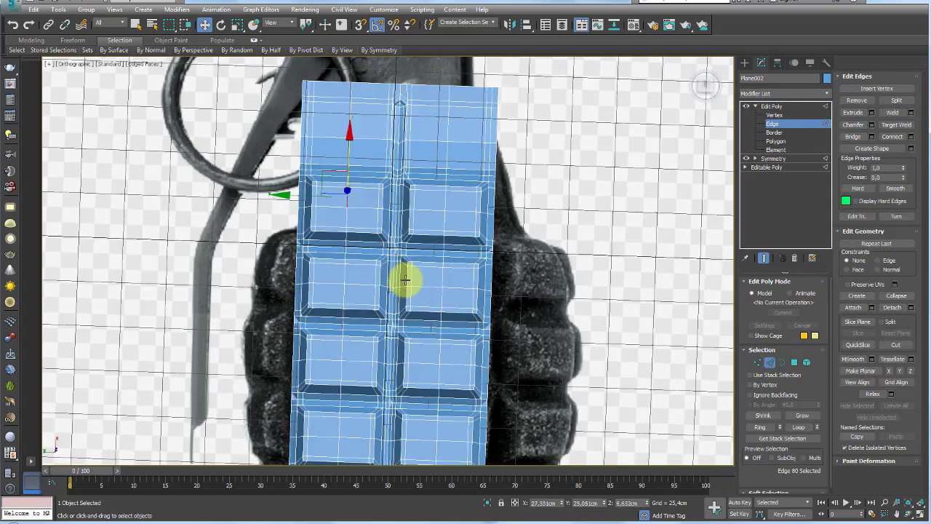
pyautogui.click(826, 94)
# Step: Add a Symmetry modifier mirroring the panel across Y, with the mirrored side flipped
pyautogui.moveTo(827, 102); pyautogui.dragTo(826, 349)
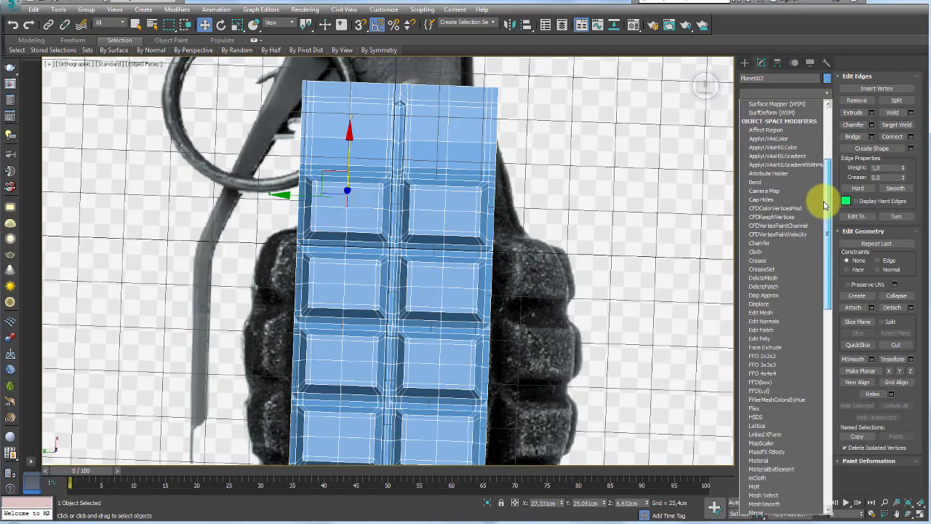
pyautogui.click(775, 331)
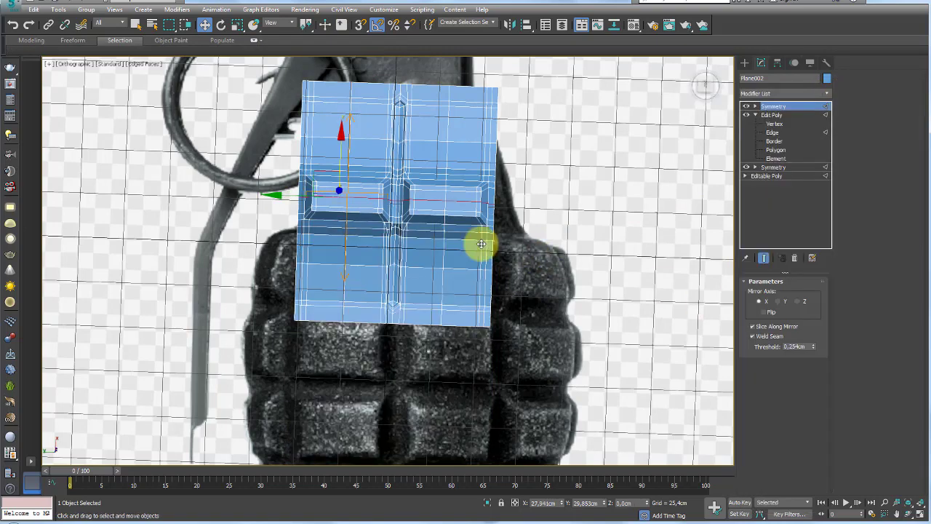
pyautogui.scroll(-2, 483, 243)
pyautogui.click(777, 301)
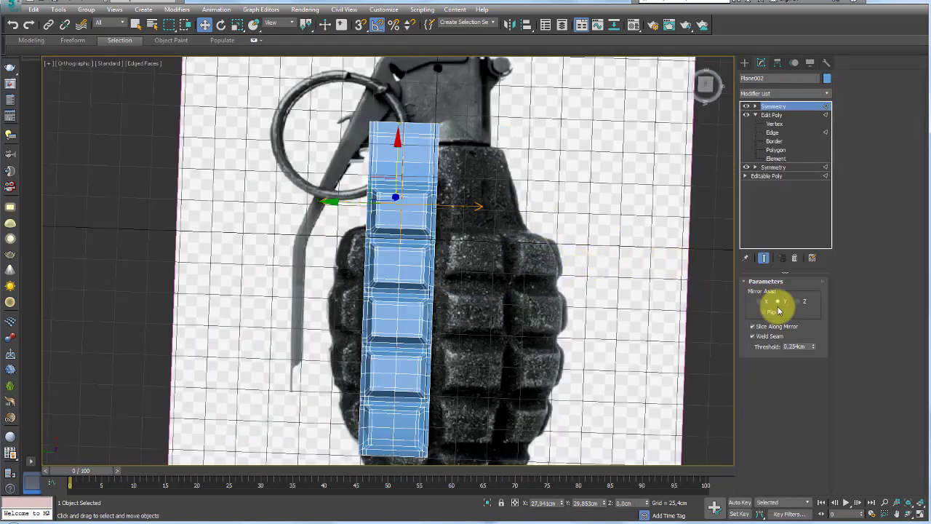
pyautogui.scroll(1, 476, 233)
pyautogui.scroll(4, 444, 171)
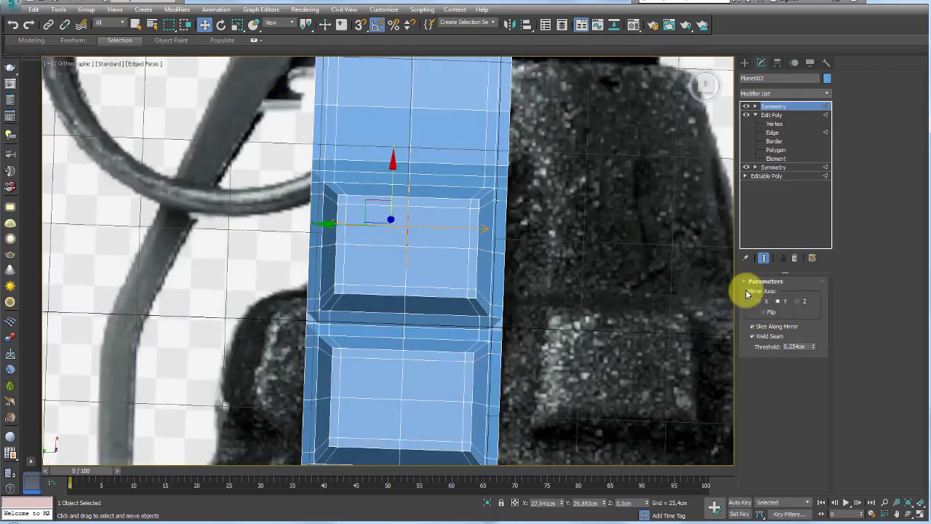
pyautogui.moveTo(522, 170); pyautogui.dragTo(490, 254, button='middle')
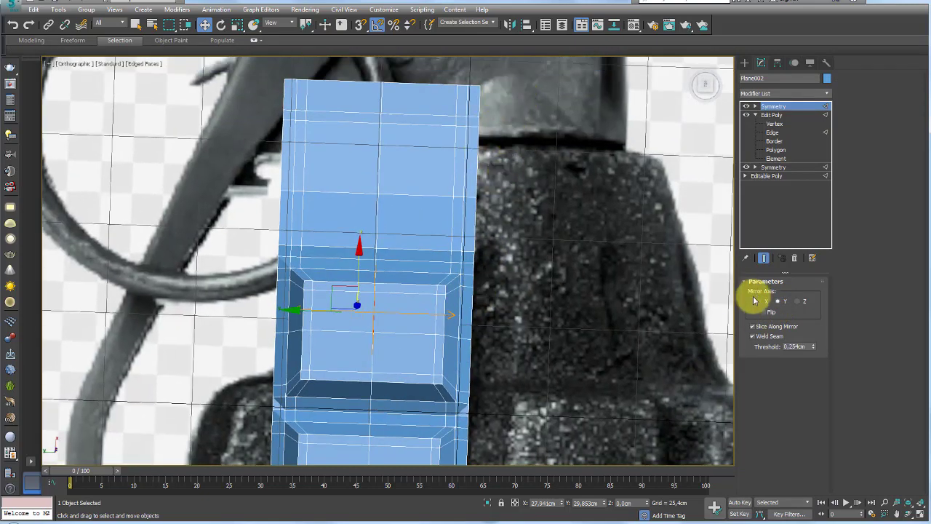
pyautogui.click(766, 313)
# Step: Collapse the whole modifier stack into a single Editable Poly
pyautogui.scroll(-3, 547, 223)
pyautogui.moveTo(547, 223)
pyautogui.keyDown('alt'); pyautogui.mouseDown(button='middle')
pyautogui.moveTo(547, 253)
pyautogui.moveTo(471, 202)
pyautogui.mouseUp(button='middle'); pyautogui.keyUp('alt')
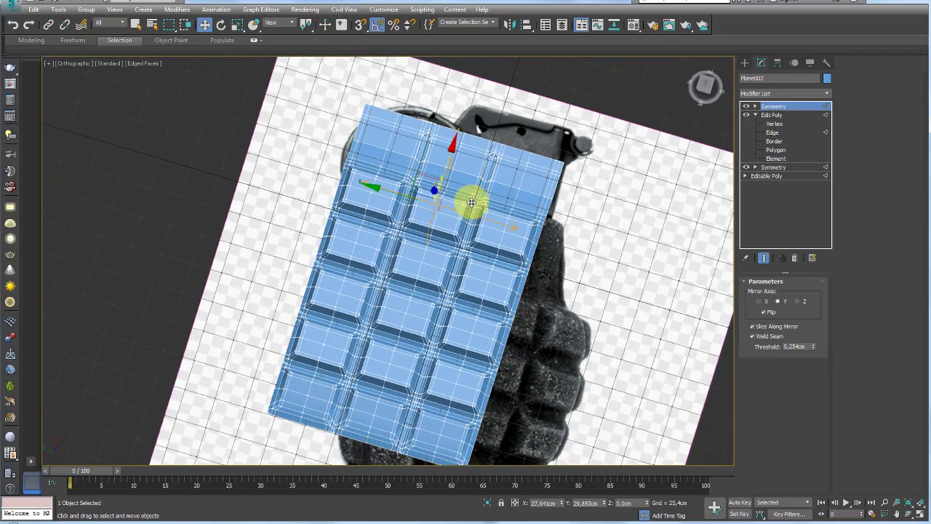
pyautogui.rightClick(471, 202)
pyautogui.click(485, 208)
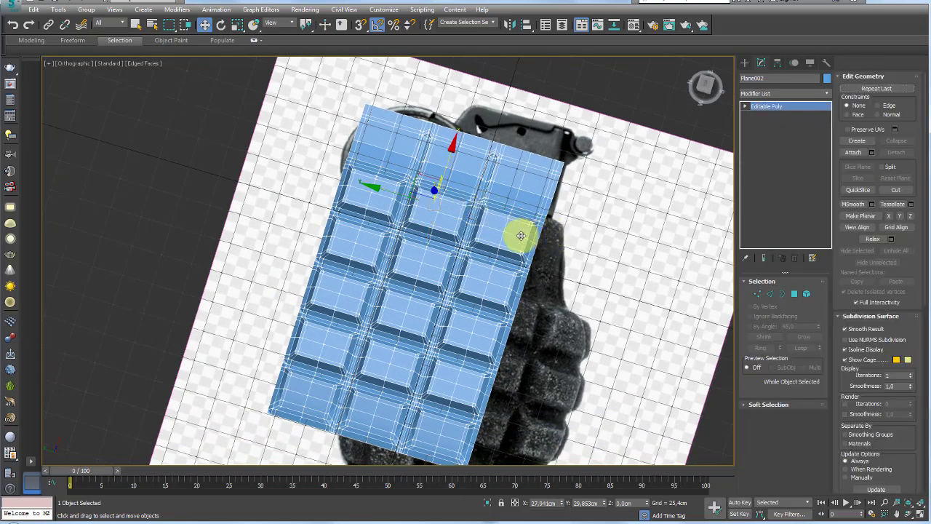
# Step: In Top view at Polygon level, select the lower polygon rows and delete them
pyautogui.moveTo(521, 236)
pyautogui.keyDown('alt'); pyautogui.mouseDown(button='middle')
pyautogui.moveTo(516, 208)
pyautogui.moveTo(560, 257)
pyautogui.mouseUp(button='middle'); pyautogui.keyUp('alt')
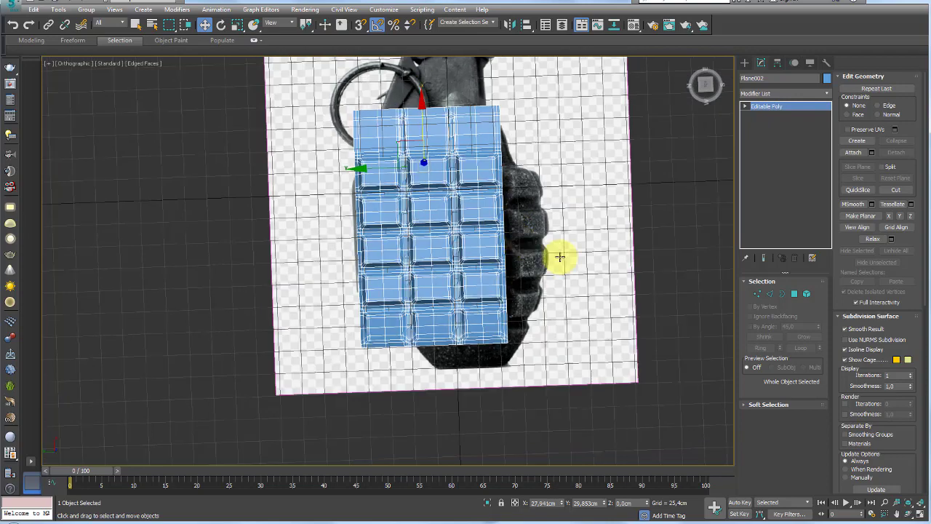
pyautogui.click(796, 295)
pyautogui.press('t')
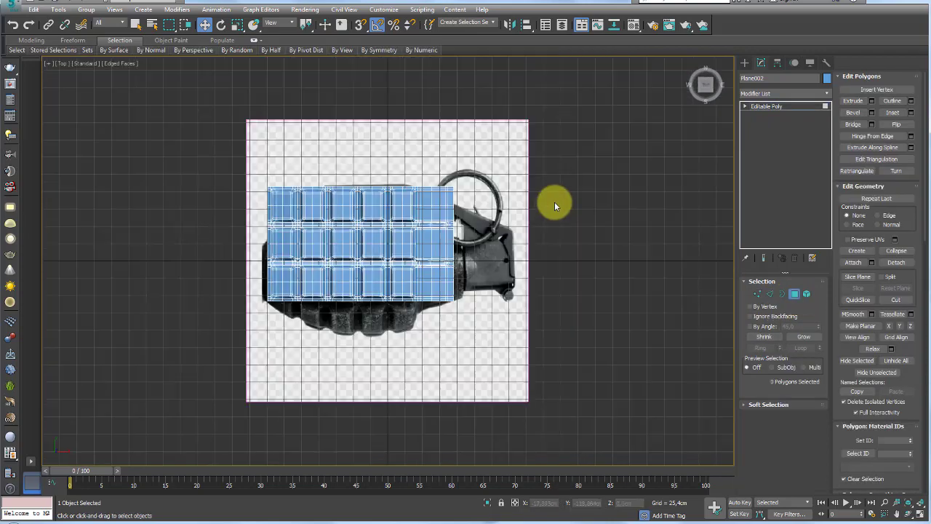
pyautogui.scroll(3, 446, 239)
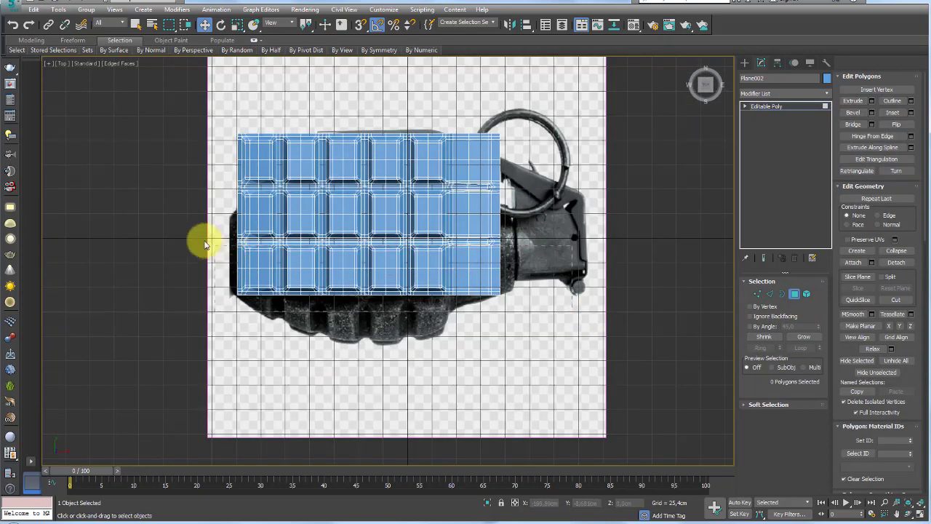
pyautogui.moveTo(149, 218); pyautogui.dragTo(170, 221)
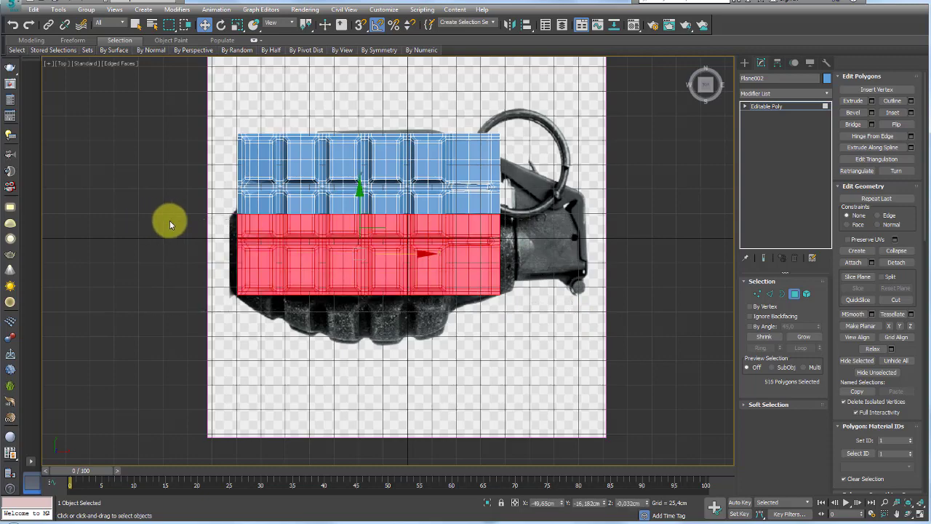
pyautogui.click(537, 117)
pyautogui.moveTo(245, 139); pyautogui.dragTo(129, 151)
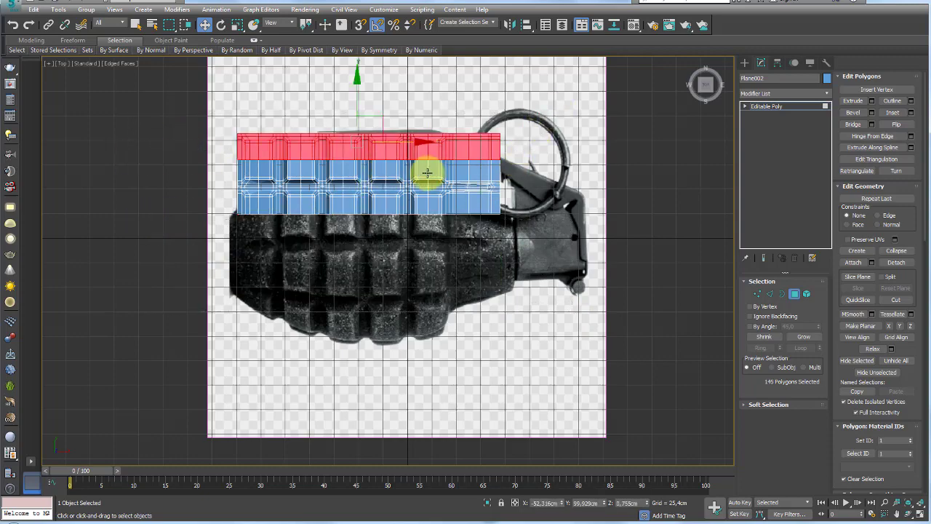
pyautogui.scroll(5, 469, 193)
pyautogui.hotkey('ctrl', 'z')
pyautogui.hotkey('ctrl', 'z')
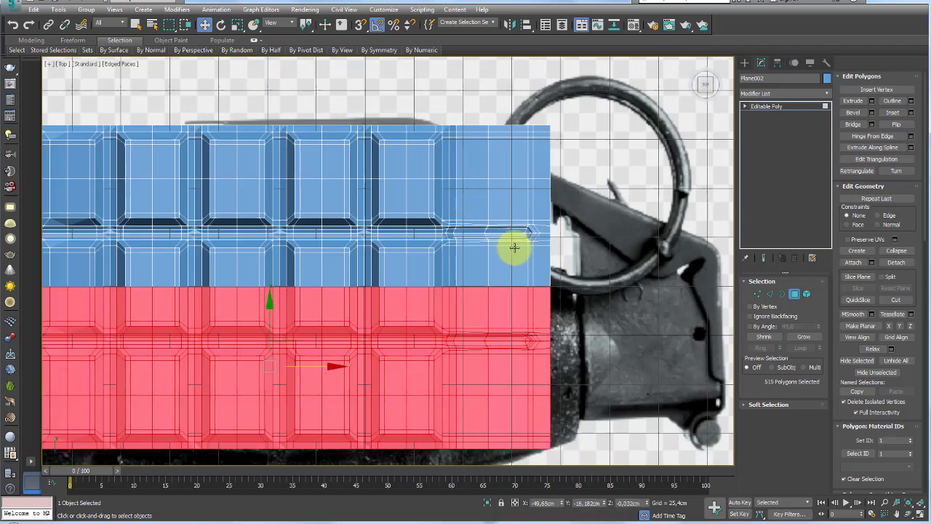
pyautogui.scroll(-5, 514, 247)
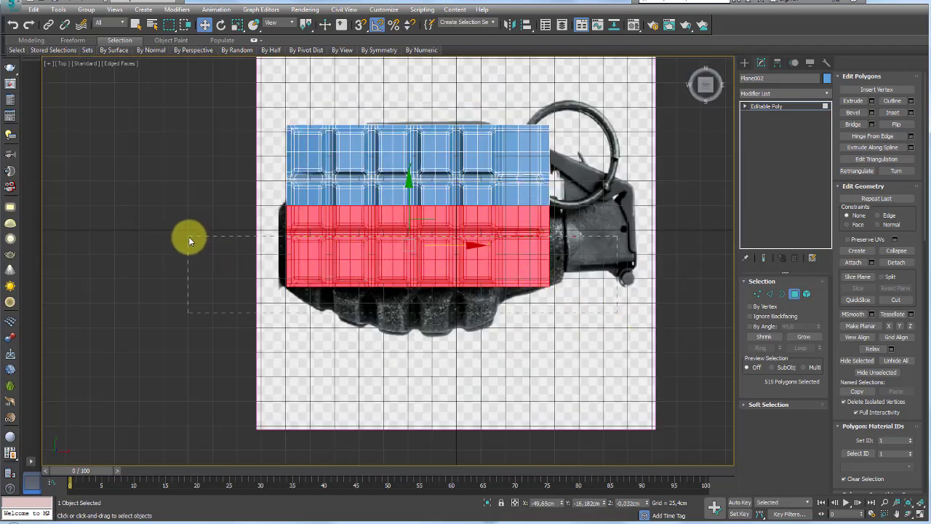
pyautogui.hotkey('ctrl', 'z')
pyautogui.scroll(5, 342, 226)
pyautogui.scroll(3, 425, 221)
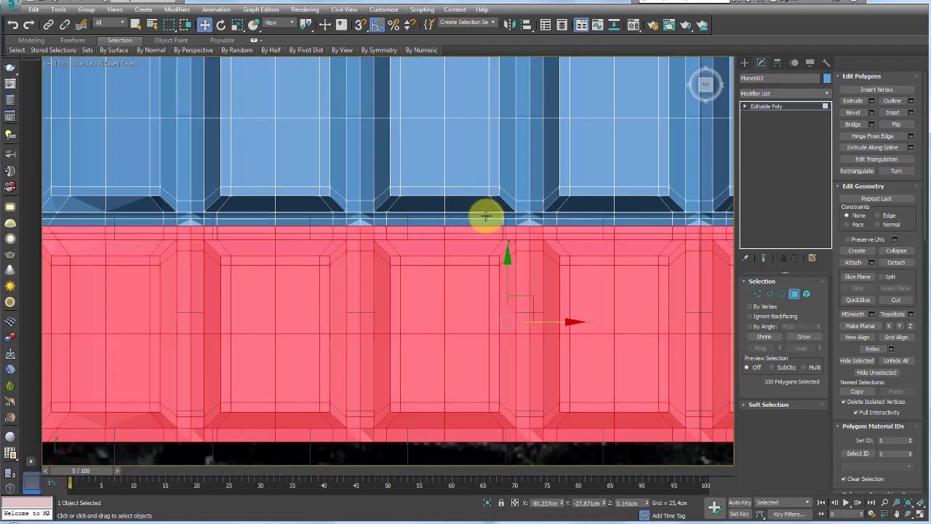
pyautogui.scroll(1, 484, 214)
pyautogui.press('Delete')
# Step: Delete the remaining top row of polygons and return to object level
pyautogui.scroll(-6, 392, 216)
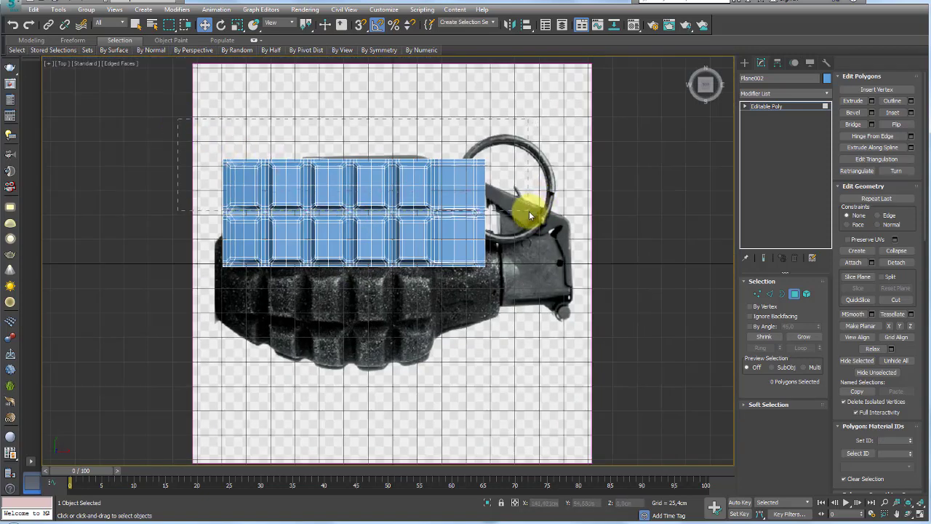
pyautogui.moveTo(178, 117); pyautogui.dragTo(529, 211)
pyautogui.scroll(5, 522, 211)
pyautogui.press('Delete')
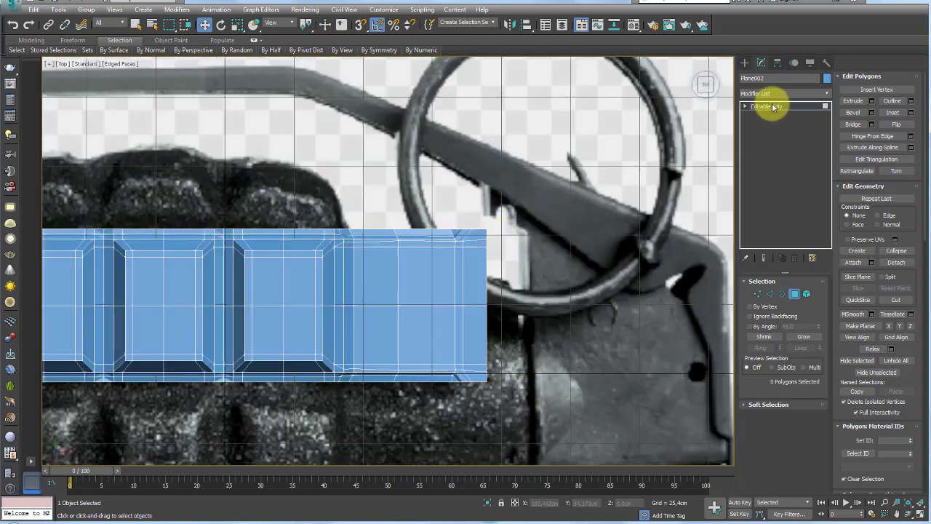
pyautogui.click(774, 107)
pyautogui.scroll(-3, 482, 245)
pyautogui.moveTo(483, 245)
pyautogui.keyDown('alt'); pyautogui.mouseDown(button='middle')
pyautogui.moveTo(545, 247)
pyautogui.moveTo(511, 225)
pyautogui.moveTo(507, 271)
pyautogui.moveTo(395, 273)
pyautogui.moveTo(347, 325)
pyautogui.moveTo(204, 322)
pyautogui.mouseUp(button='middle'); pyautogui.keyUp('alt')
pyautogui.scroll(2, 443, 273)
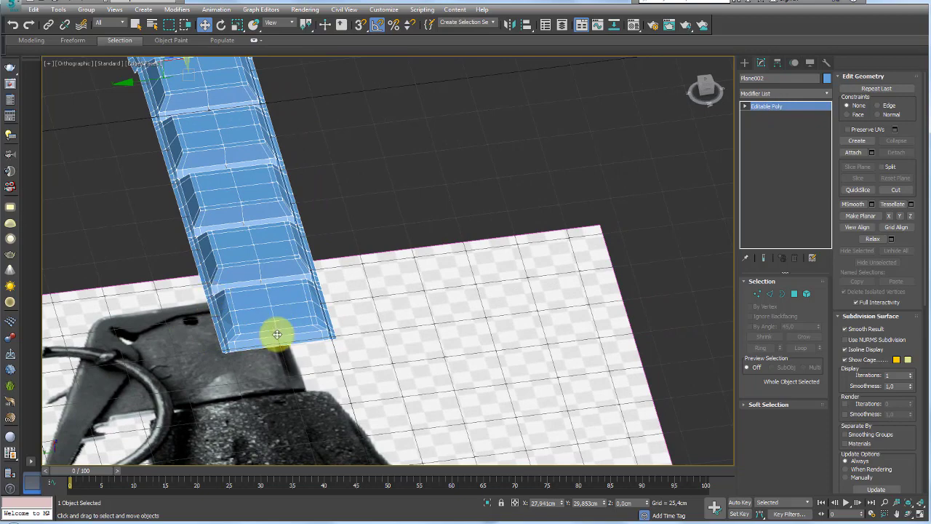
# Step: Turn on vertex snapping and Shift-drag a copy of the strip snapped beside the original
pyautogui.scroll(2, 272, 329)
pyautogui.scroll(2, 291, 322)
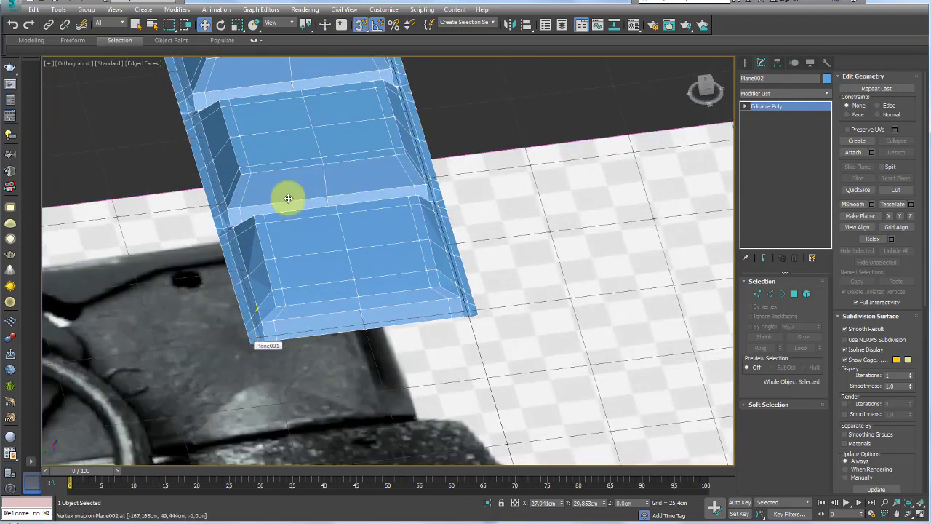
pyautogui.click(361, 25)
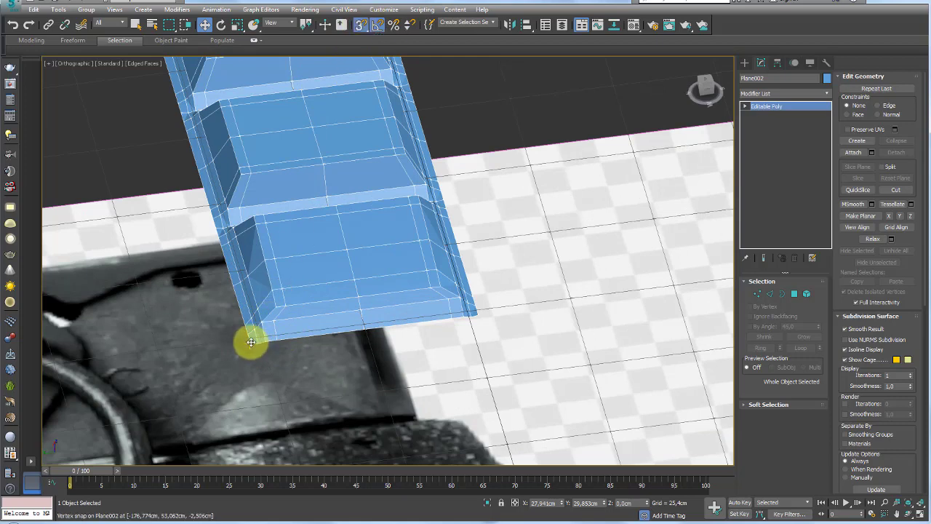
pyautogui.moveTo(250, 342)
pyautogui.keyDown('shift'); pyautogui.mouseDown()
pyautogui.moveTo(353, 270)
pyautogui.moveTo(480, 314)
pyautogui.mouseUp(); pyautogui.keyUp('shift')
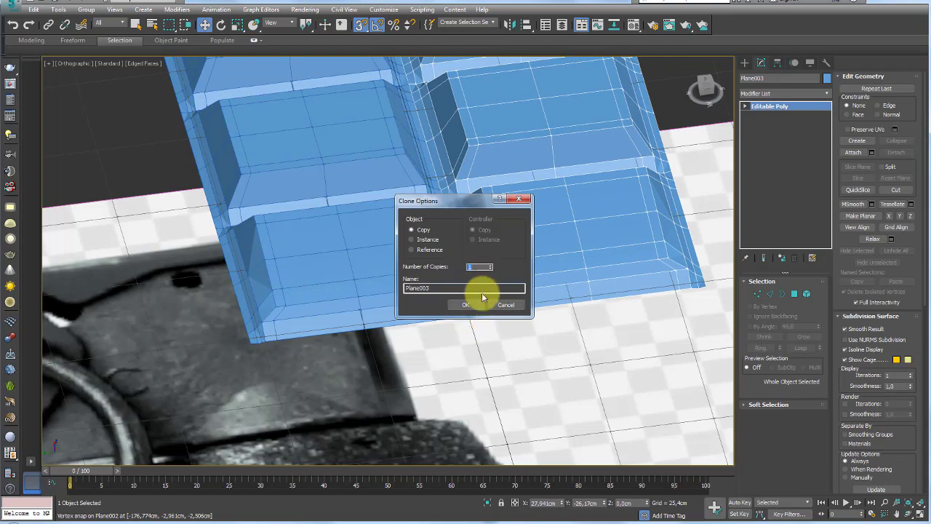
# Step: Confirm the clone as 8 copies of the tile strip
pyautogui.click(467, 305)
pyautogui.scroll(-5, 520, 255)
pyautogui.scroll(-2, 565, 304)
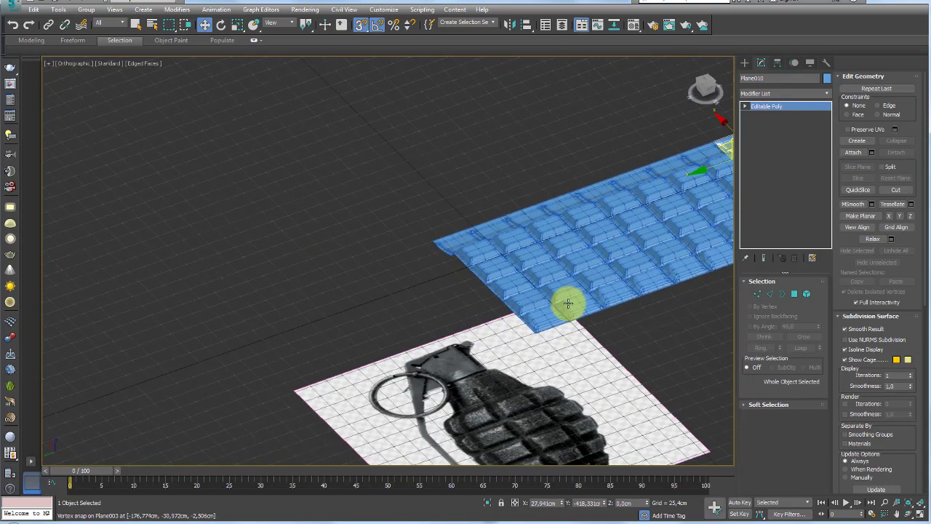
pyautogui.scroll(1, 640, 254)
# Step: Attach all copied strips into one mesh and reselect the combined panel Plane010
pyautogui.click(853, 152)
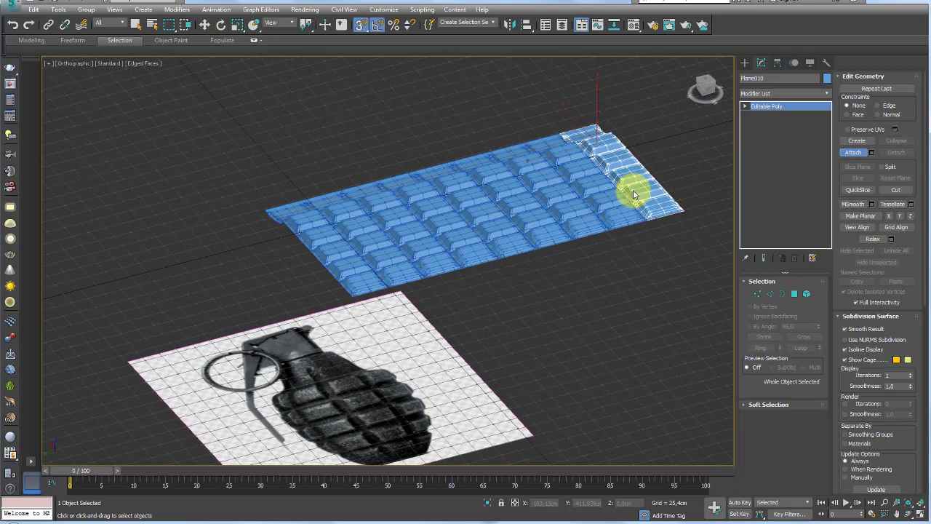
pyautogui.click(588, 201)
pyautogui.click(546, 212)
pyautogui.click(519, 220)
pyautogui.click(461, 235)
pyautogui.click(427, 245)
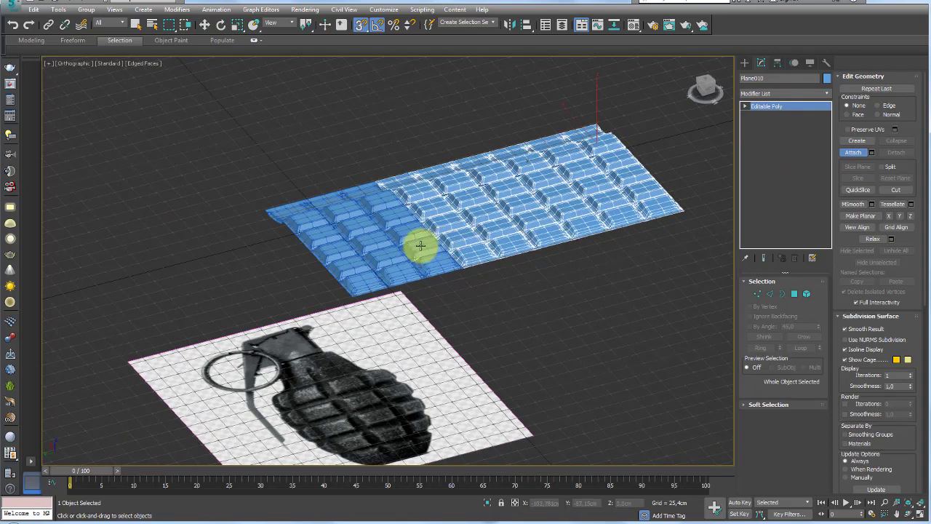
pyautogui.click(385, 252)
pyautogui.click(349, 264)
pyautogui.rightClick(516, 293)
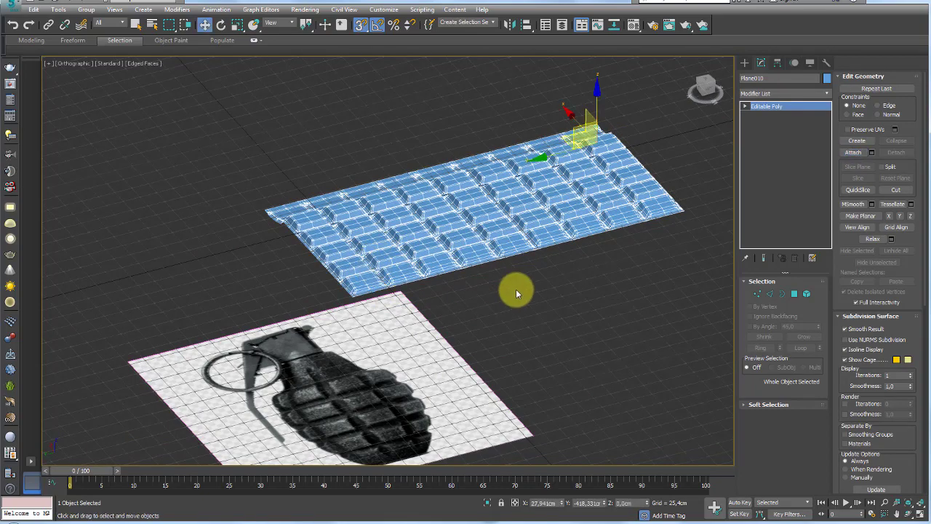
pyautogui.click(649, 304)
pyautogui.click(630, 203)
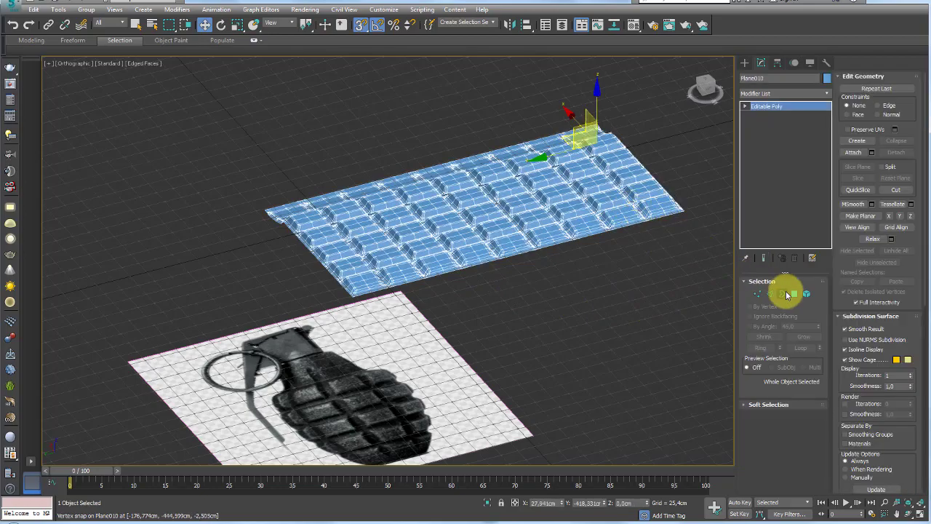
# Step: Select the open borders across the whole panel and convert the selection to seam vertices
pyautogui.click(782, 293)
pyautogui.moveTo(622, 184); pyautogui.dragTo(704, 225)
pyautogui.moveTo(694, 275); pyautogui.dragTo(184, 148)
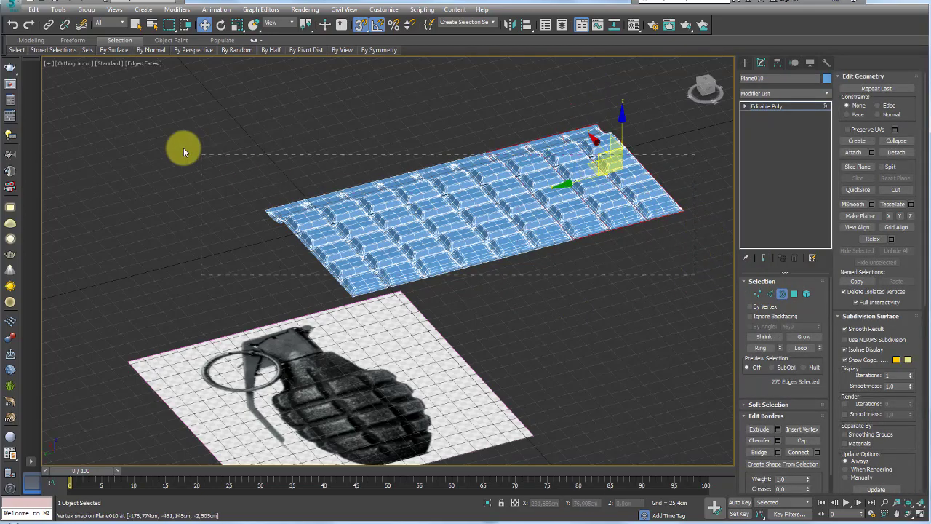
pyautogui.moveTo(628, 245)
pyautogui.keyDown('alt'); pyautogui.mouseDown(button='middle')
pyautogui.moveTo(584, 253)
pyautogui.moveTo(593, 300)
pyautogui.mouseUp(button='middle'); pyautogui.keyUp('alt')
pyautogui.scroll(2, 586, 299)
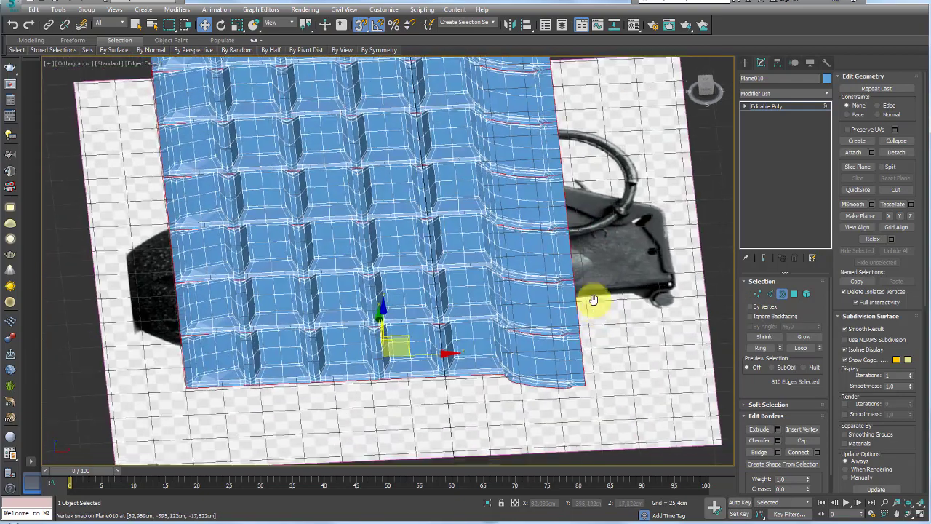
pyautogui.scroll(3, 594, 300)
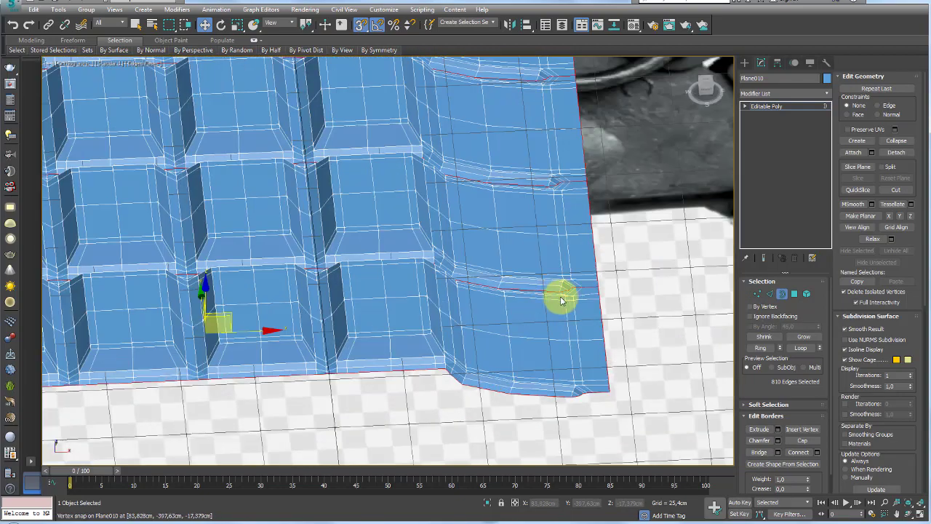
pyautogui.click(758, 294)
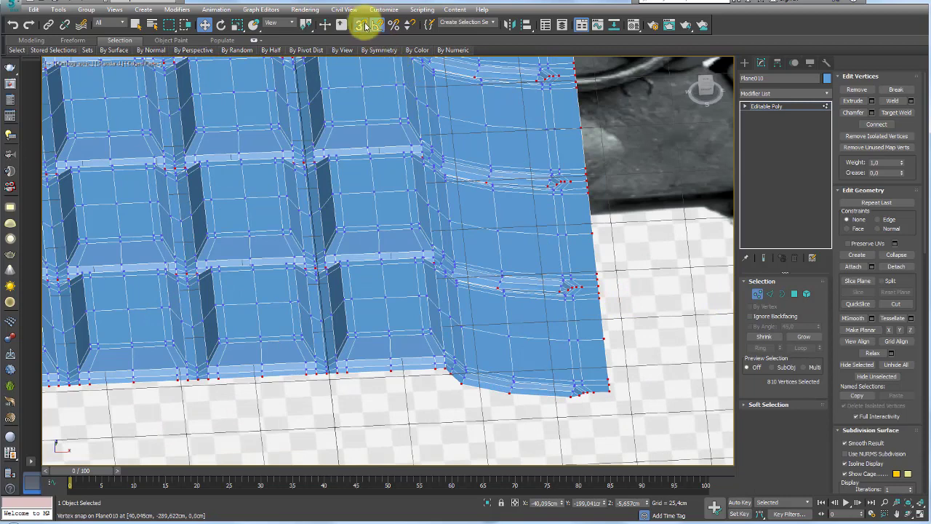
pyautogui.moveTo(582, 272); pyautogui.dragTo(618, 233, button='middle')
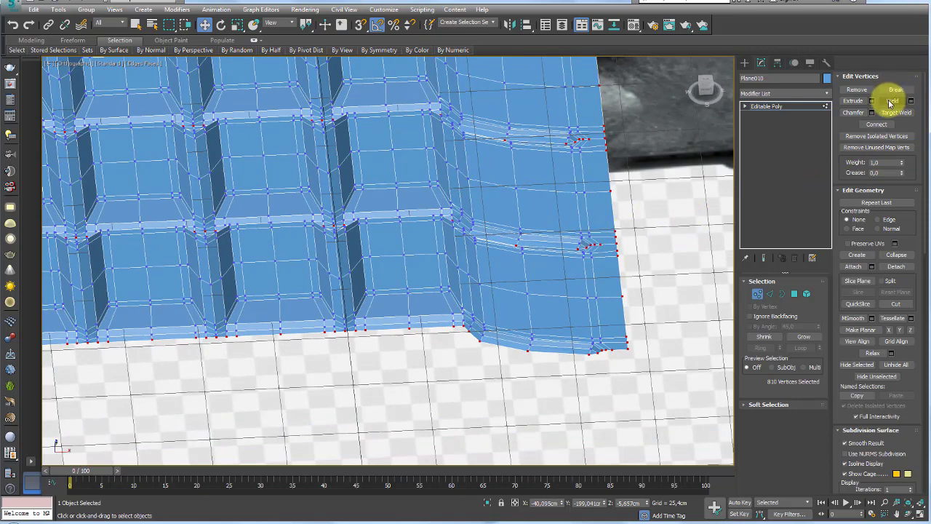
# Step: Reselect the panel's remaining outer borders, then return to object level in Perspective view
pyautogui.click(780, 294)
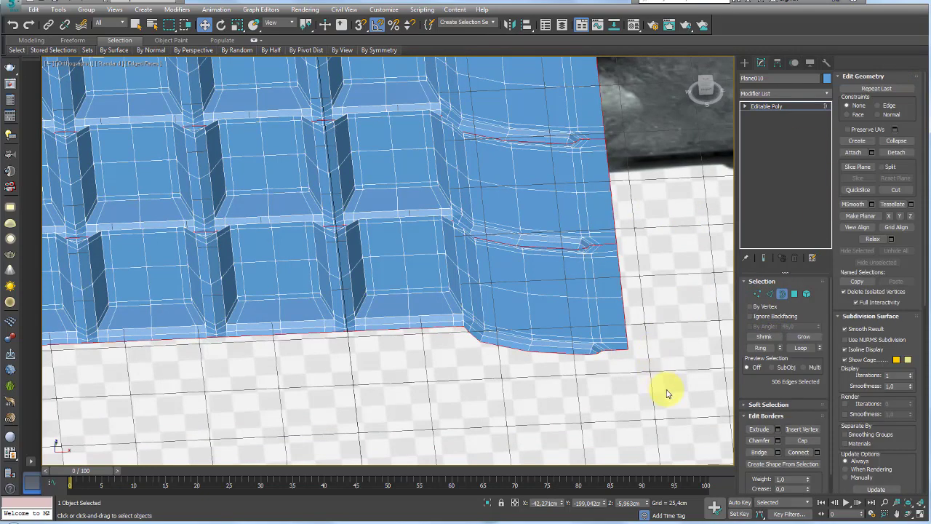
pyautogui.scroll(-5, 569, 218)
pyautogui.scroll(-2, 569, 219)
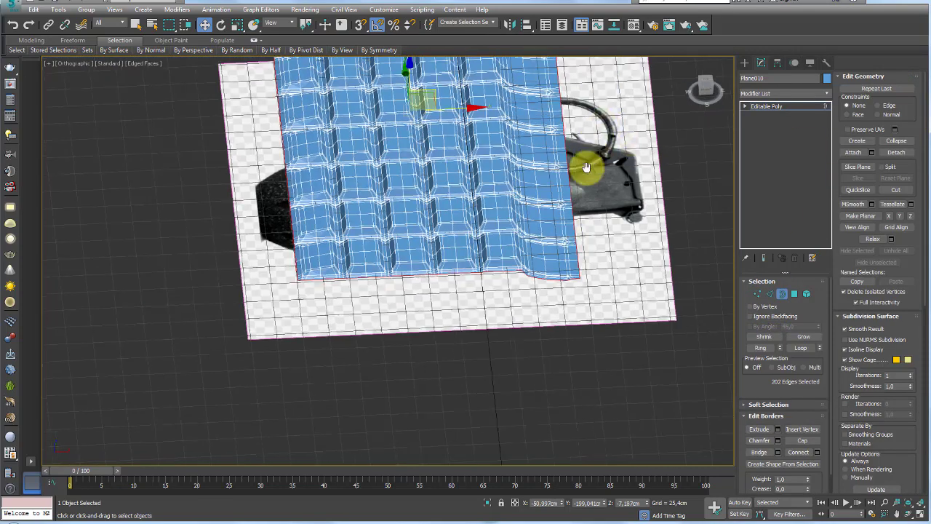
pyautogui.scroll(-2, 560, 232)
pyautogui.moveTo(559, 232)
pyautogui.mouseDown()
pyautogui.moveTo(551, 124)
pyautogui.moveTo(410, 108)
pyautogui.moveTo(557, 282)
pyautogui.mouseUp()
pyautogui.moveTo(553, 220); pyautogui.dragTo(556, 227)
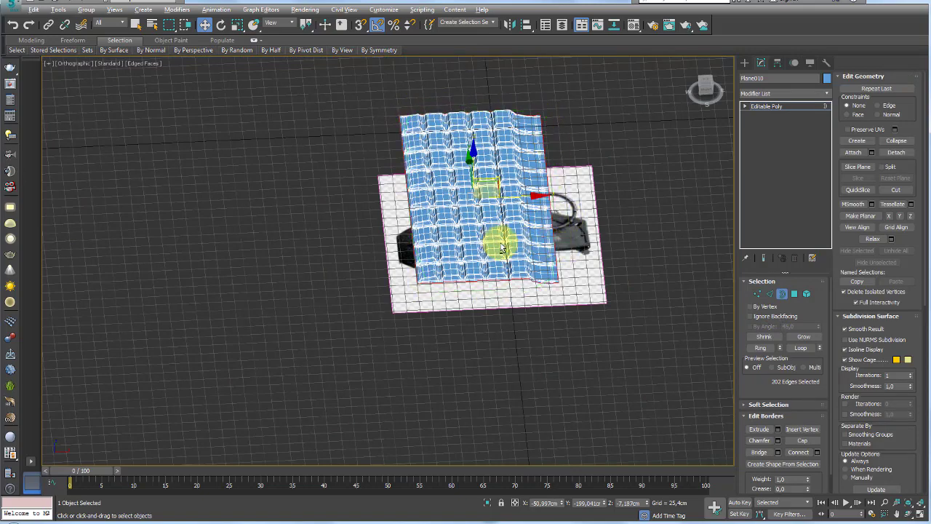
pyautogui.keyDown('alt'); pyautogui.moveTo(500, 240); pyautogui.dragTo(755, 163, button='middle'); pyautogui.keyUp('alt')
pyautogui.click(771, 107)
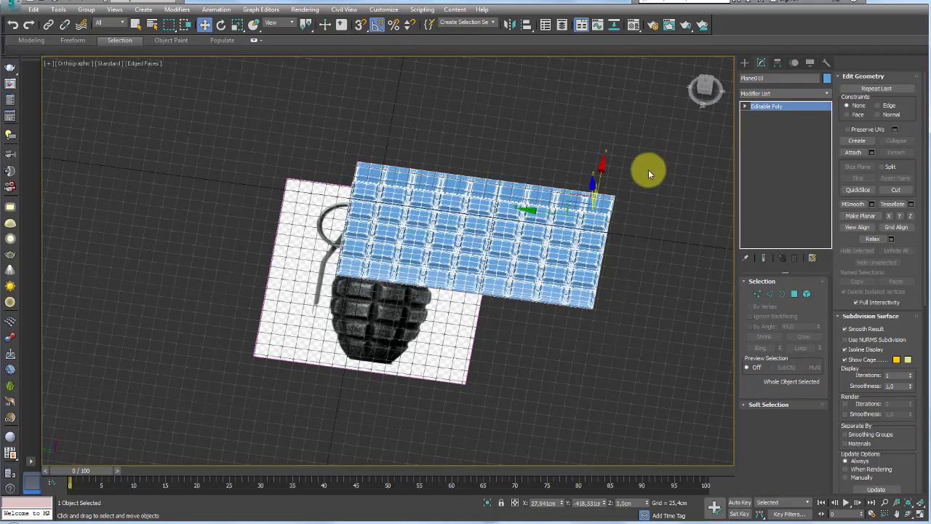
pyautogui.press('p')
pyautogui.scroll(-2, 476, 239)
pyautogui.moveTo(476, 239)
pyautogui.keyDown('alt'); pyautogui.mouseDown(button='middle')
pyautogui.moveTo(565, 210)
pyautogui.moveTo(513, 173)
pyautogui.mouseUp(button='middle'); pyautogui.keyUp('alt')
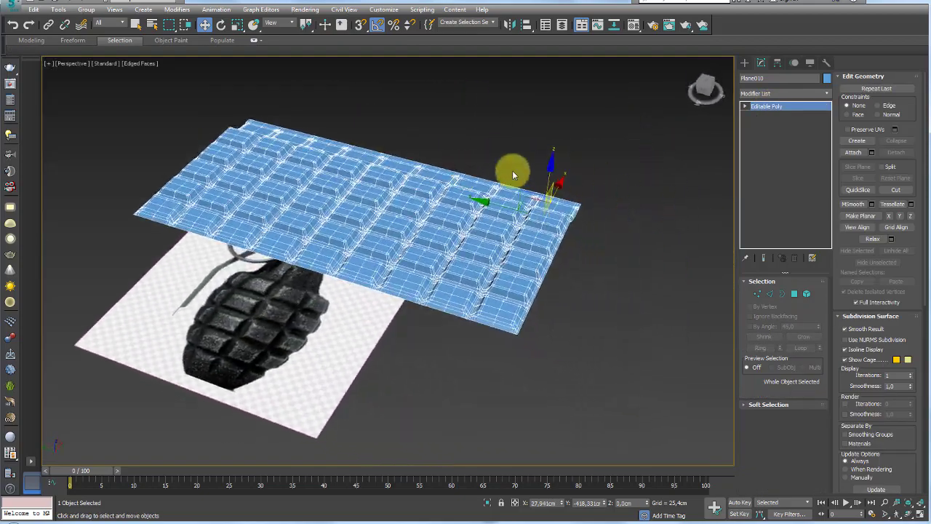
# Step: Add a Bend modifier to the strip with a 360° angle
pyautogui.click(830, 93)
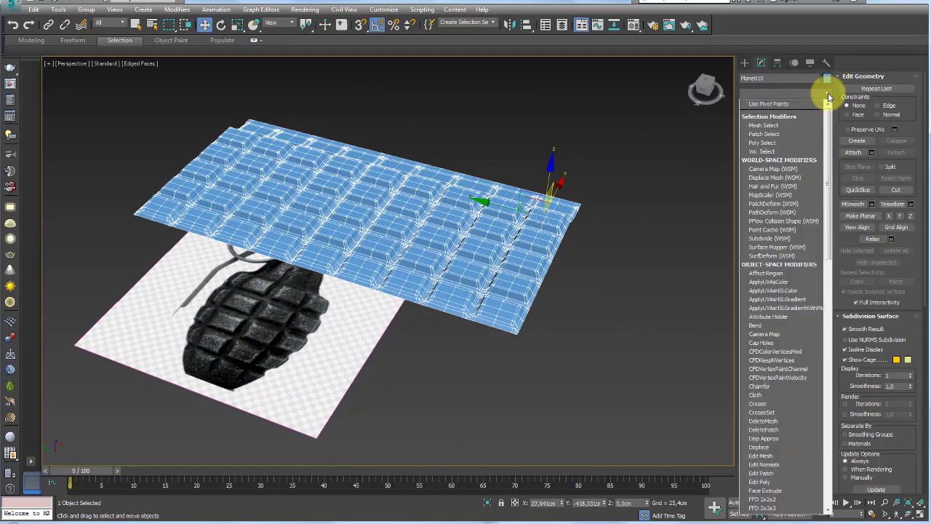
pyautogui.click(764, 325)
pyautogui.doubleClick(800, 303)
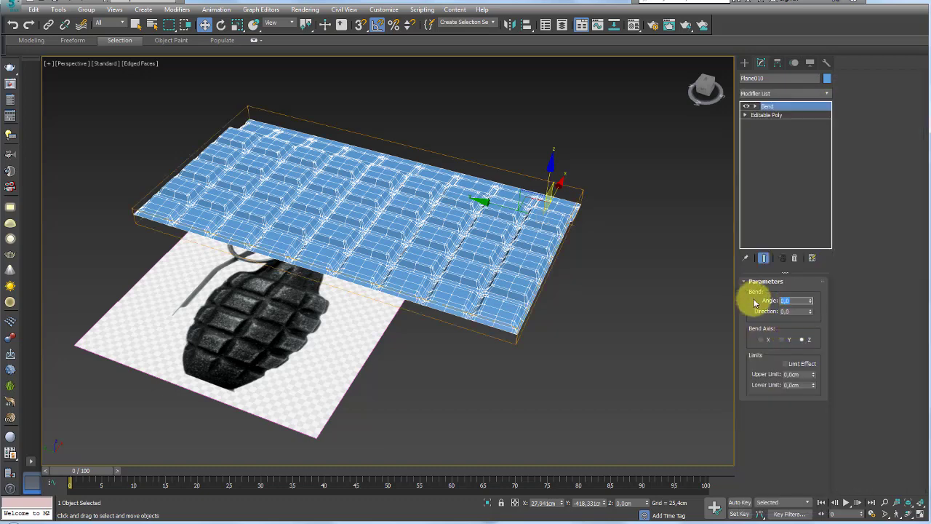
pyautogui.write('0')
pyautogui.press('Return')
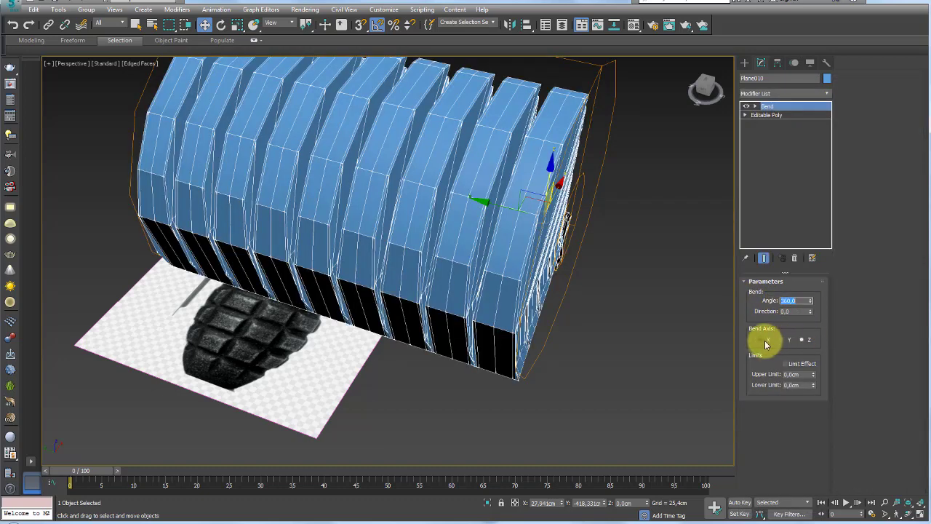
# Step: Set the bend axis to Y after trying X
pyautogui.click(761, 340)
pyautogui.keyDown('alt'); pyautogui.moveTo(597, 300); pyautogui.dragTo(541, 282, button='middle'); pyautogui.keyUp('alt')
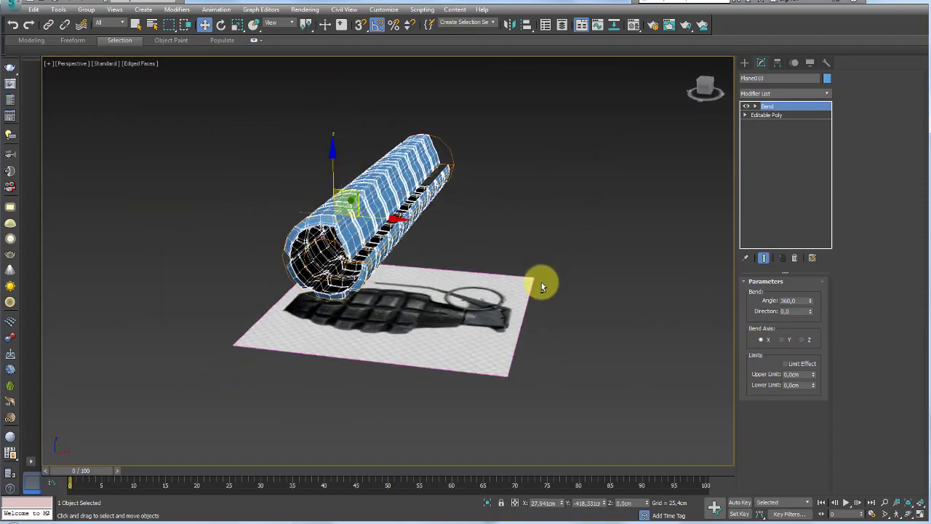
pyautogui.click(781, 340)
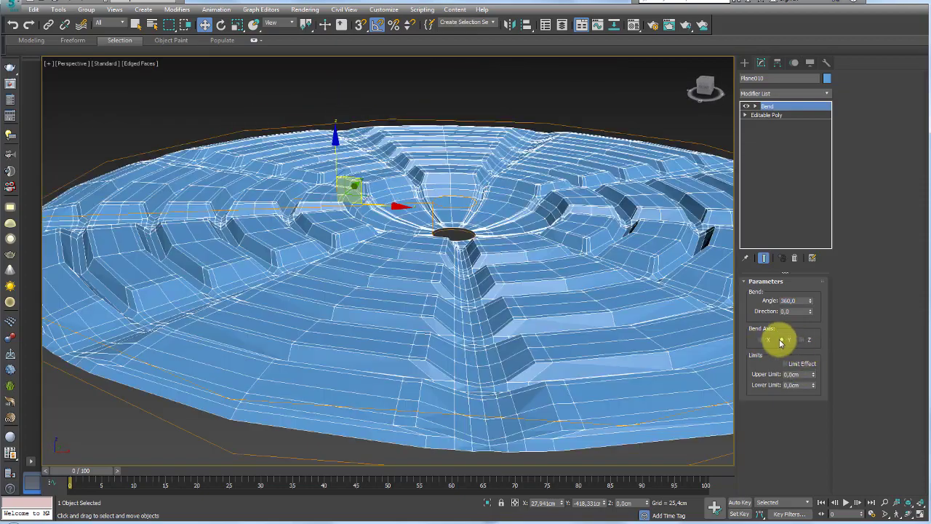
pyautogui.scroll(-3, 516, 291)
pyautogui.moveTo(516, 291)
pyautogui.keyDown('alt'); pyautogui.mouseDown(button='middle')
pyautogui.moveTo(557, 316)
pyautogui.moveTo(614, 328)
pyautogui.moveTo(582, 360)
pyautogui.moveTo(613, 322)
pyautogui.moveTo(657, 333)
pyautogui.mouseUp(button='middle'); pyautogui.keyUp('alt')
pyautogui.scroll(5, 586, 333)
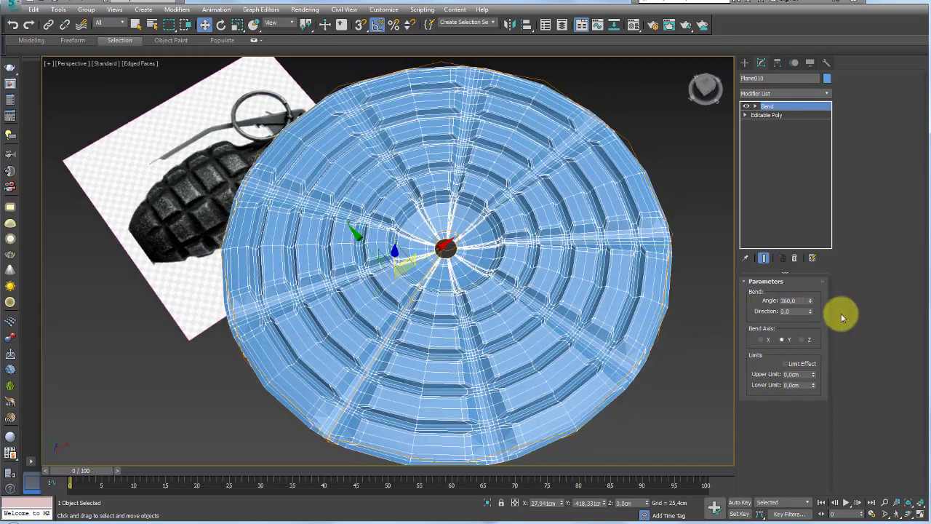
# Step: Set the bend direction to -90 so the strip forms a cylinder
pyautogui.moveTo(794, 310); pyautogui.dragTo(752, 308)
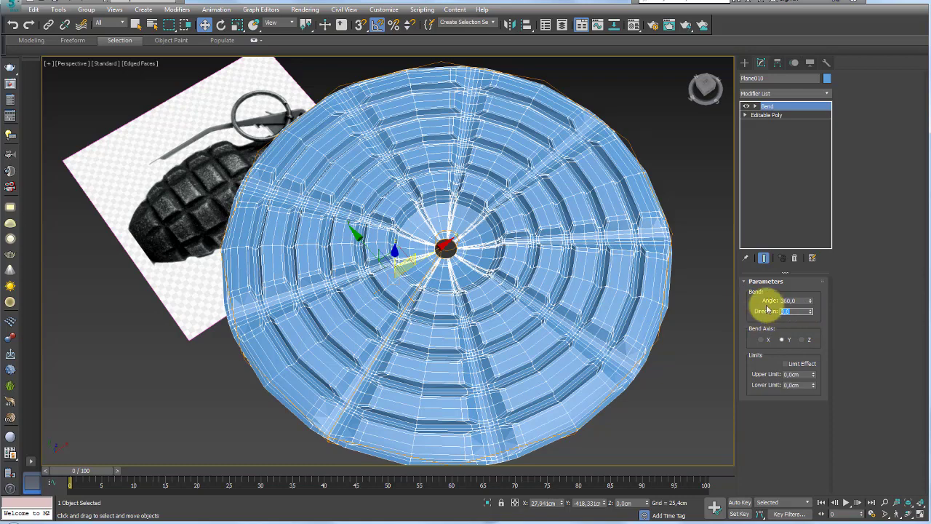
pyautogui.write('90')
pyautogui.press('Return')
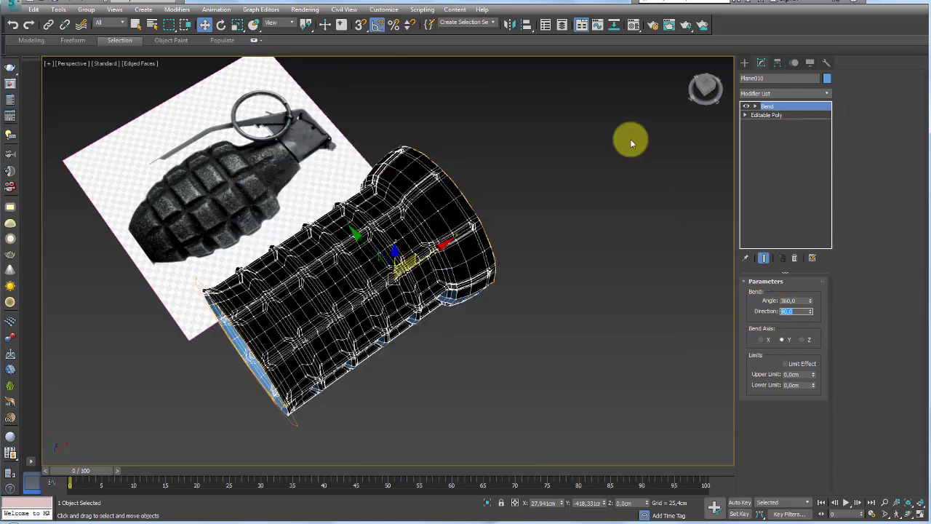
pyautogui.moveTo(624, 139)
pyautogui.keyDown('alt'); pyautogui.mouseDown(button='middle')
pyautogui.moveTo(483, 208)
pyautogui.moveTo(509, 207)
pyautogui.mouseUp(button='middle'); pyautogui.keyUp('alt')
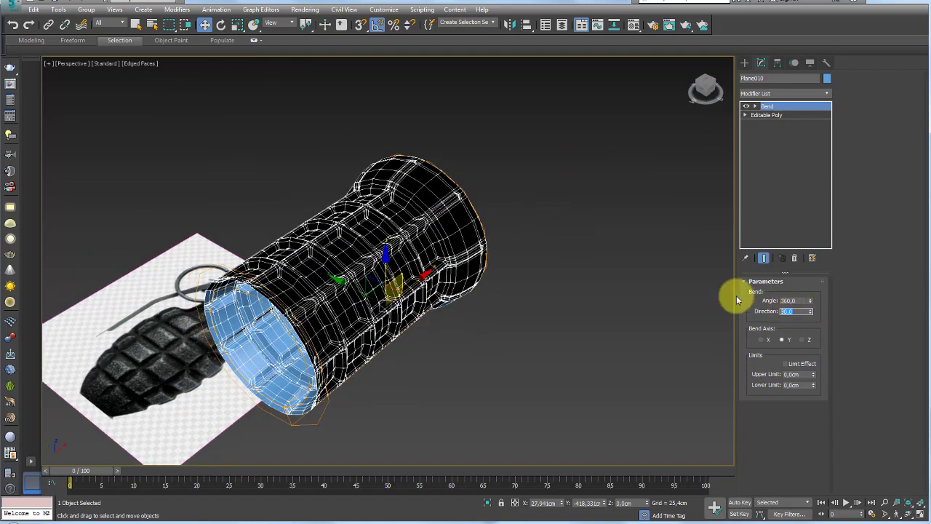
pyautogui.write('-90')
pyautogui.press('Return')
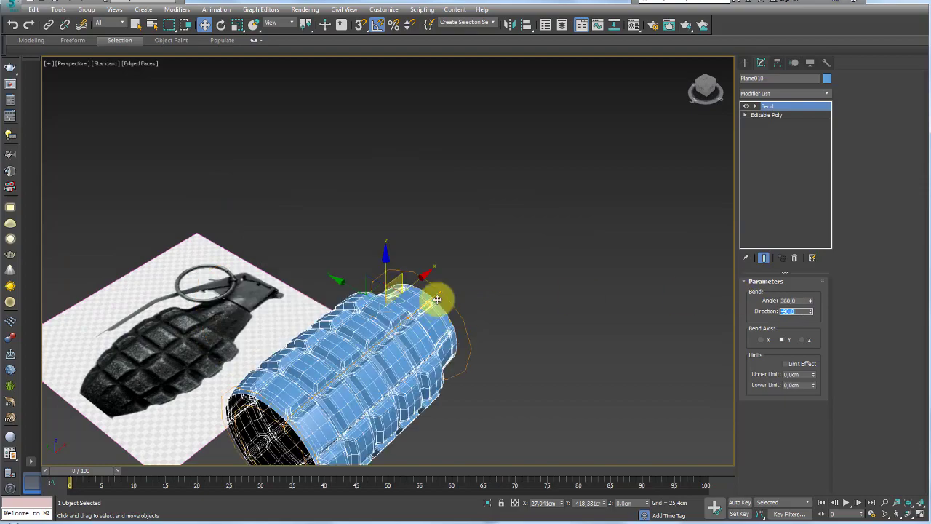
pyautogui.moveTo(437, 291); pyautogui.dragTo(500, 167, button='middle')
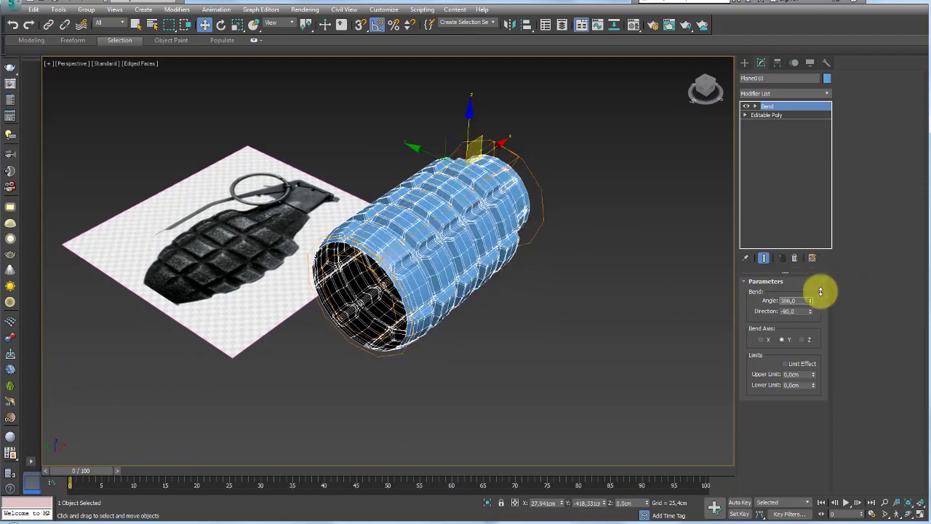
# Step: Test the bend angle against the seam, keeping it at 360° so the gap closes
pyautogui.moveTo(810, 303); pyautogui.dragTo(811, 332)
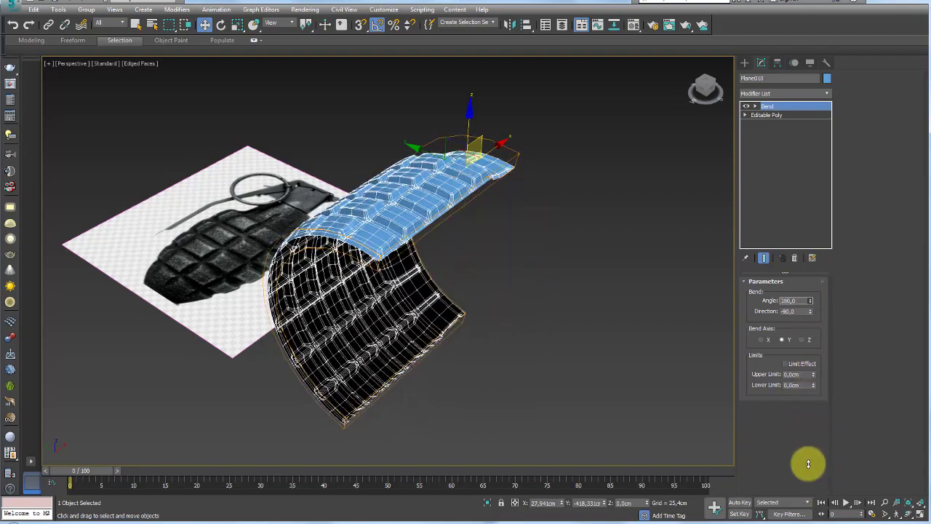
pyautogui.moveTo(811, 332); pyautogui.dragTo(799, 437)
pyautogui.hotkey('ctrl', 'z')
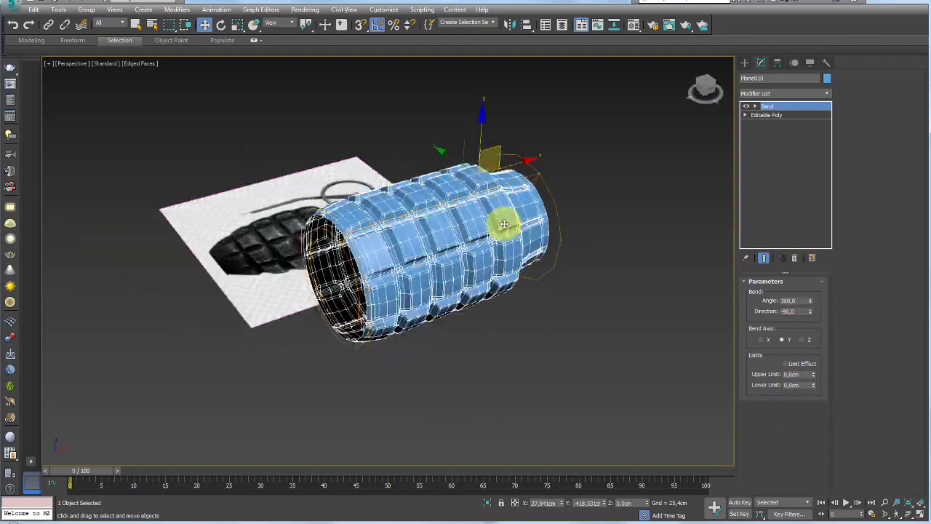
pyautogui.moveTo(499, 214)
pyautogui.keyDown('alt'); pyautogui.mouseDown(button='middle')
pyautogui.moveTo(544, 276)
pyautogui.moveTo(478, 254)
pyautogui.moveTo(416, 255)
pyautogui.mouseUp(button='middle'); pyautogui.keyUp('alt')
pyautogui.scroll(5, 482, 272)
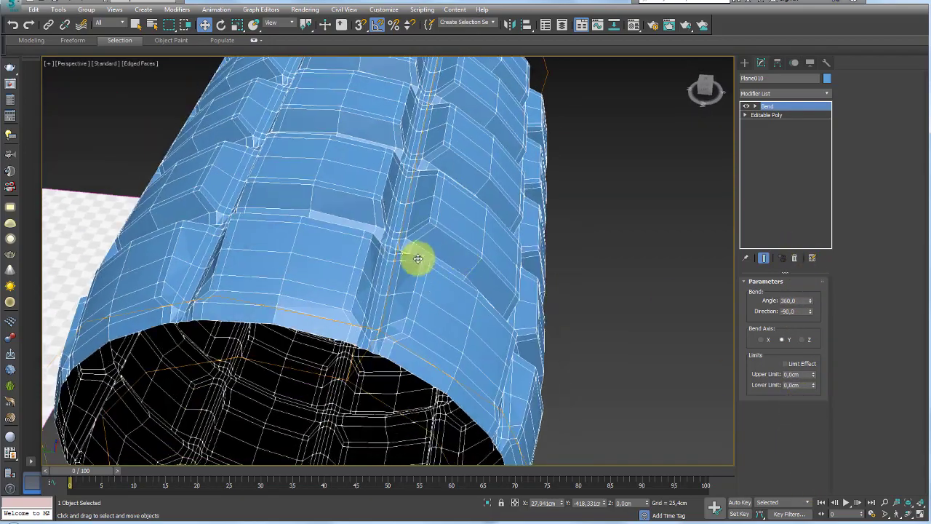
pyautogui.scroll(3, 416, 255)
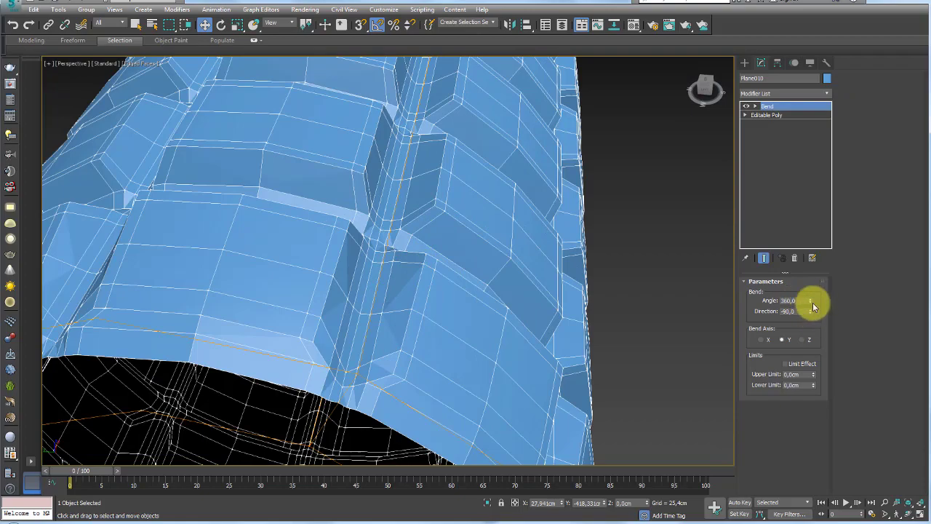
pyautogui.moveTo(813, 305)
pyautogui.mouseDown()
pyautogui.moveTo(806, 316)
pyautogui.moveTo(811, 304)
pyautogui.mouseUp()
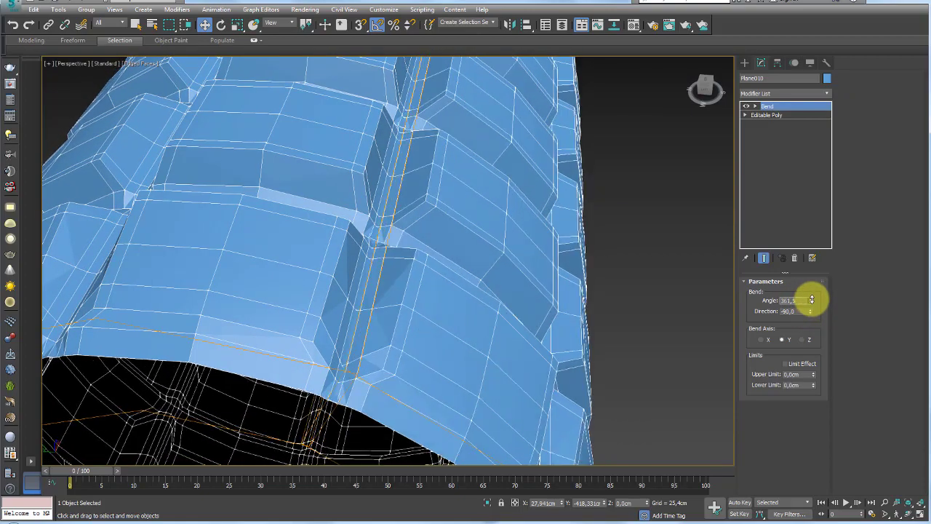
pyautogui.moveTo(811, 302); pyautogui.dragTo(811, 299)
pyautogui.scroll(-10, 504, 306)
pyautogui.keyDown('alt'); pyautogui.moveTo(550, 276); pyautogui.dragTo(517, 276, button='middle'); pyautogui.keyUp('alt')
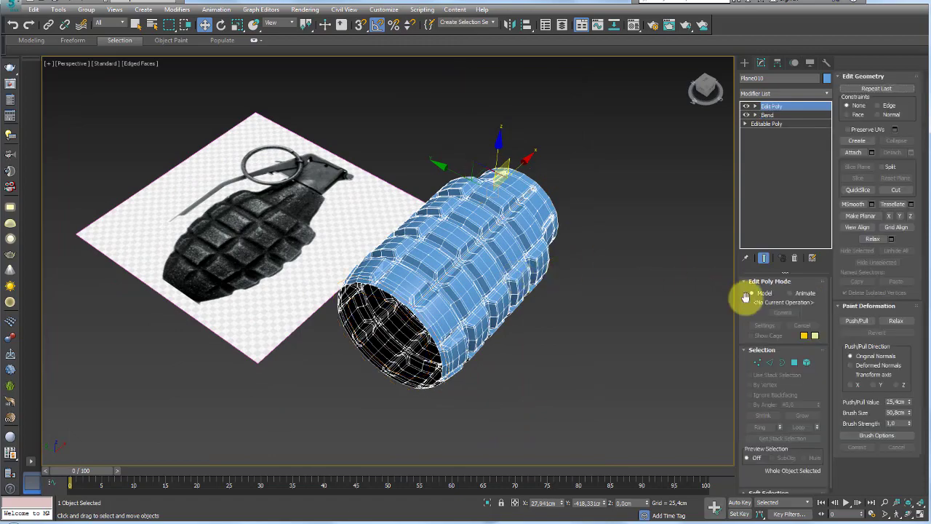
# Step: Add an Edit Poly modifier above the Bend on Plane010
pyautogui.click(782, 361)
pyautogui.scroll(3, 498, 283)
pyautogui.scroll(2, 437, 289)
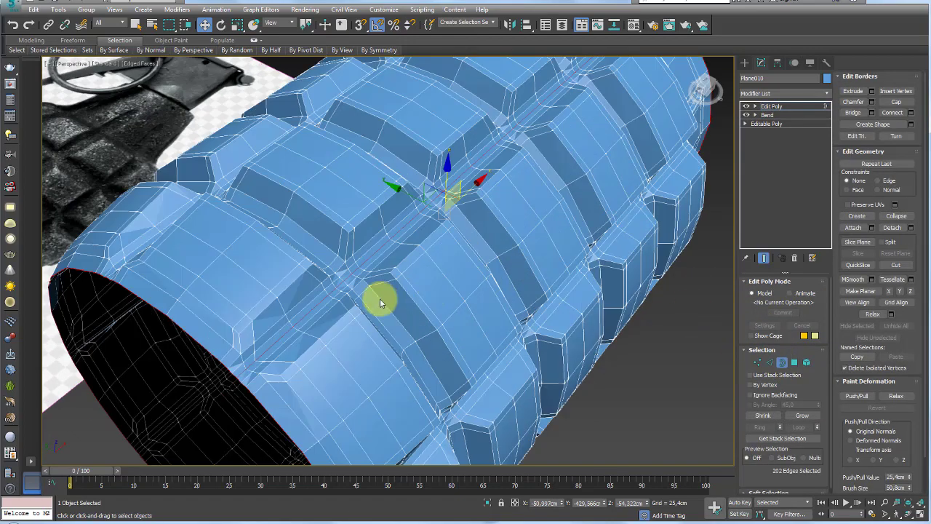
pyautogui.scroll(2, 422, 312)
pyautogui.scroll(4, 293, 328)
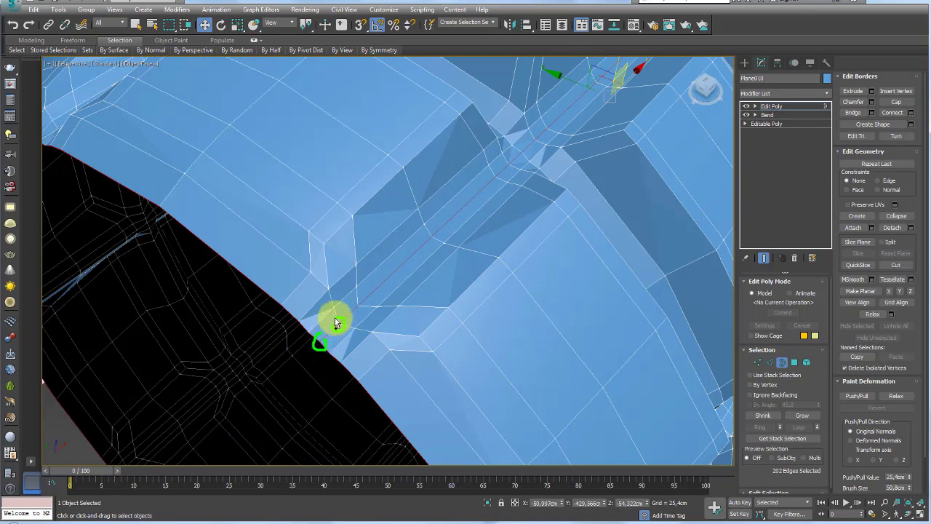
# Step: Select the cylinder's seam edges at Edge sub-object level
pyautogui.click(759, 364)
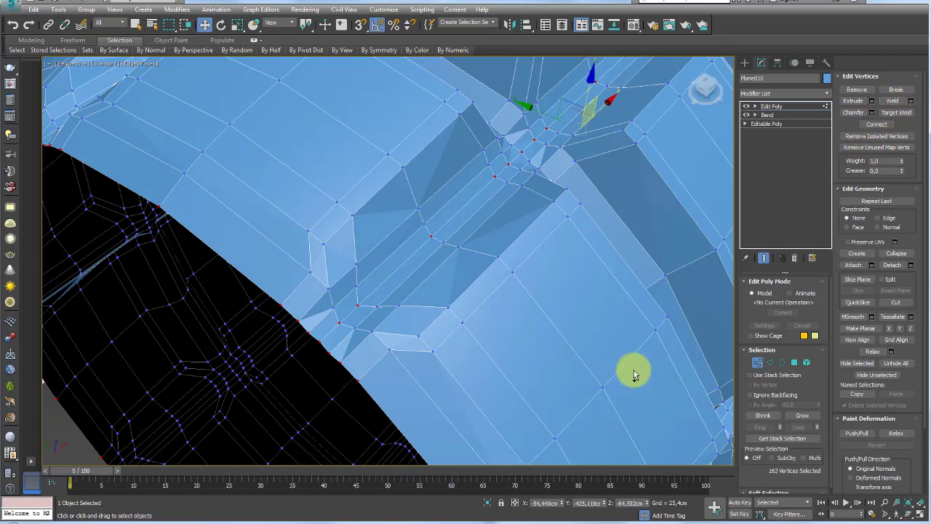
pyautogui.click(782, 363)
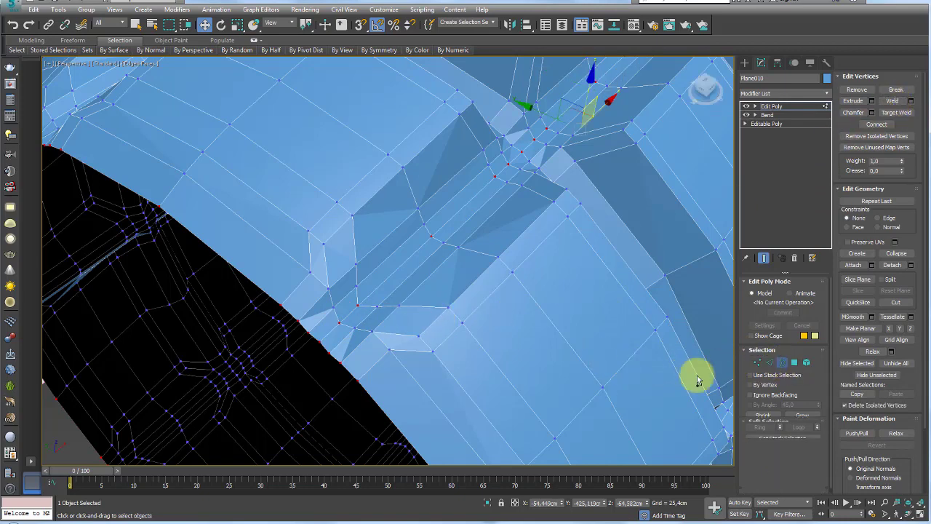
pyautogui.click(331, 307)
pyautogui.scroll(-5, 246, 234)
pyautogui.scroll(-3, 400, 243)
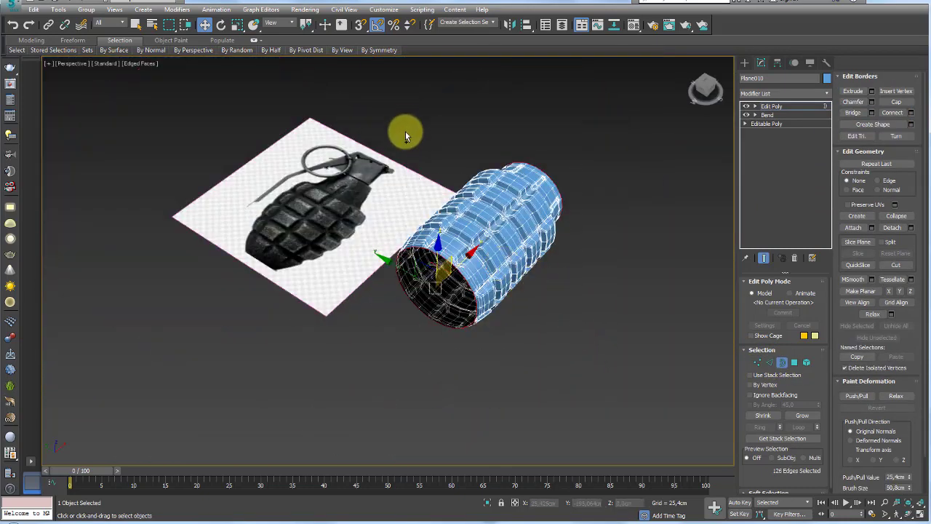
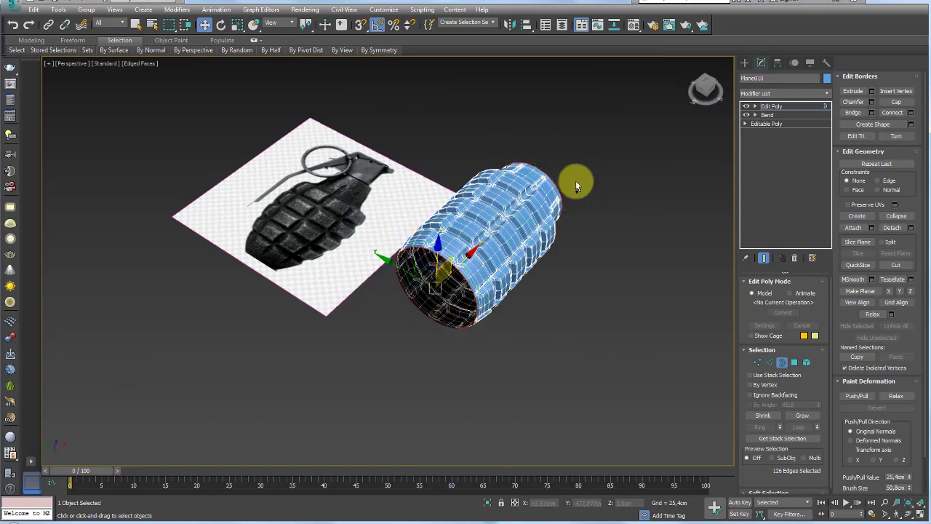
# Step: Exit Edge mode and move the grooved cylinder onto the grenade reference plane
pyautogui.moveTo(576, 180)
pyautogui.keyDown('alt'); pyautogui.mouseDown(button='middle')
pyautogui.moveTo(634, 285)
pyautogui.moveTo(613, 261)
pyautogui.mouseUp(button='middle'); pyautogui.keyUp('alt')
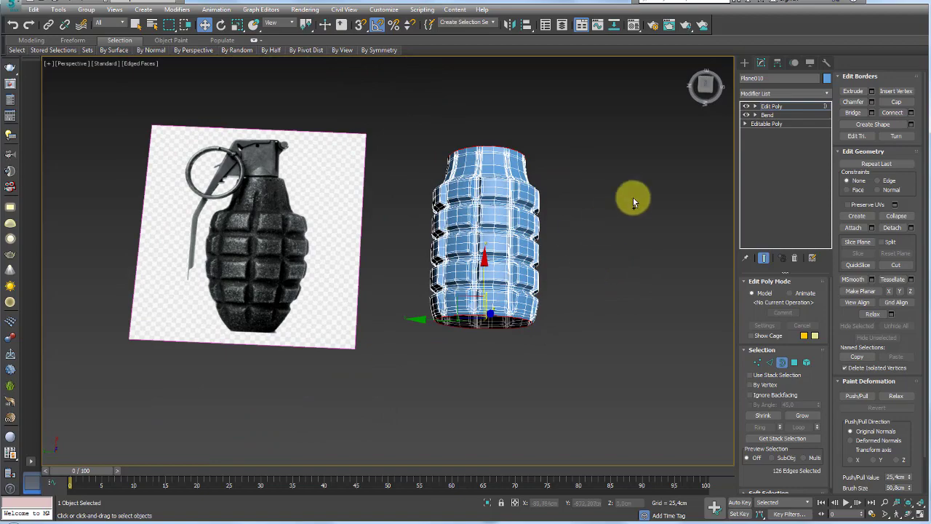
pyautogui.click(772, 106)
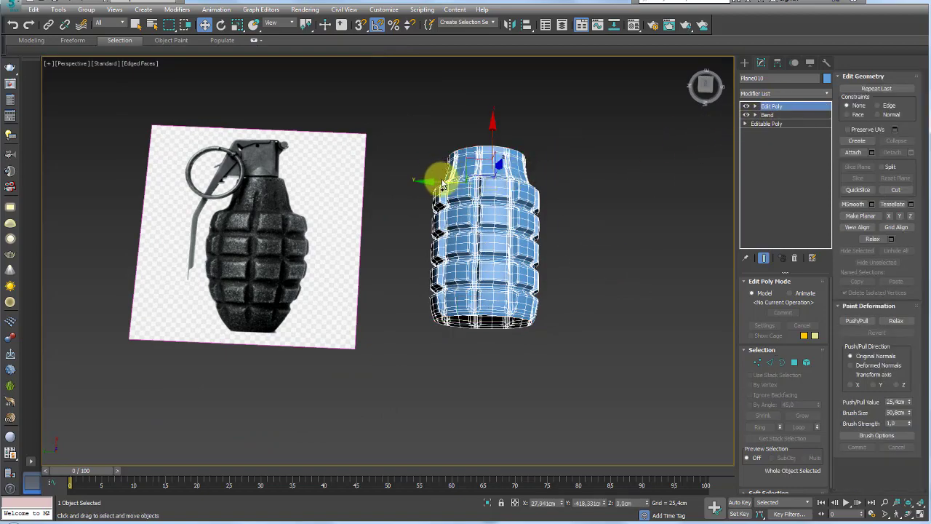
pyautogui.moveTo(442, 185); pyautogui.dragTo(309, 197)
pyautogui.keyDown('alt'); pyautogui.moveTo(328, 208); pyautogui.dragTo(414, 249, button='middle'); pyautogui.keyUp('alt')
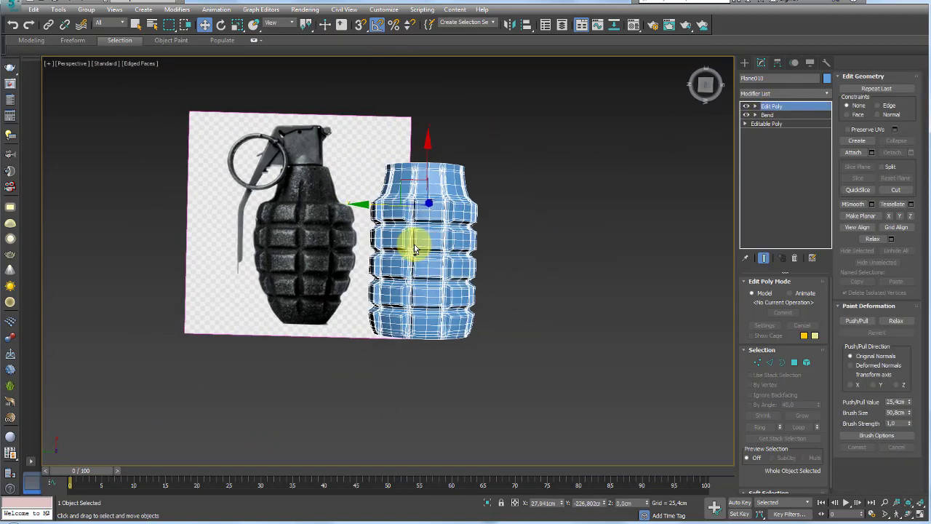
pyautogui.scroll(4, 430, 200)
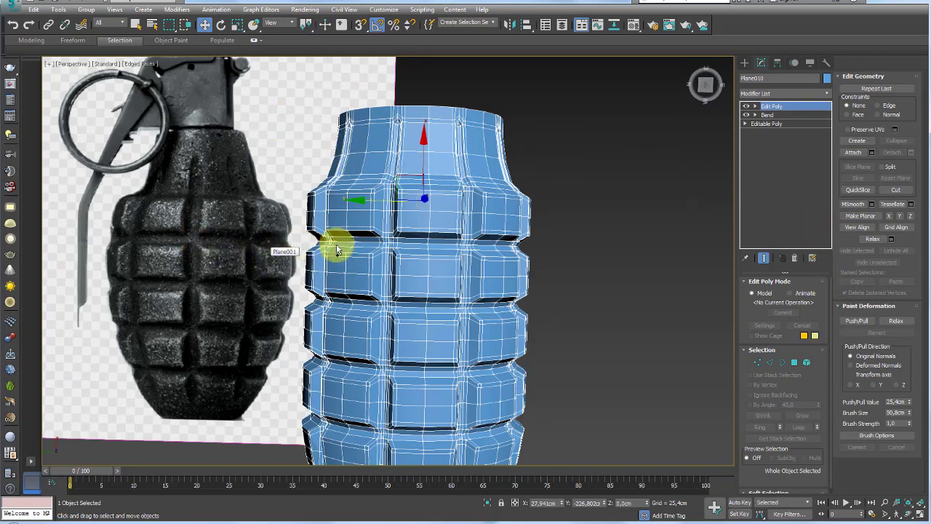
# Step: View the cylinder and reference in shaded front view, then top view
pyautogui.press('f')
pyautogui.press('z')
pyautogui.scroll(-5, 387, 270)
pyautogui.press('F3')
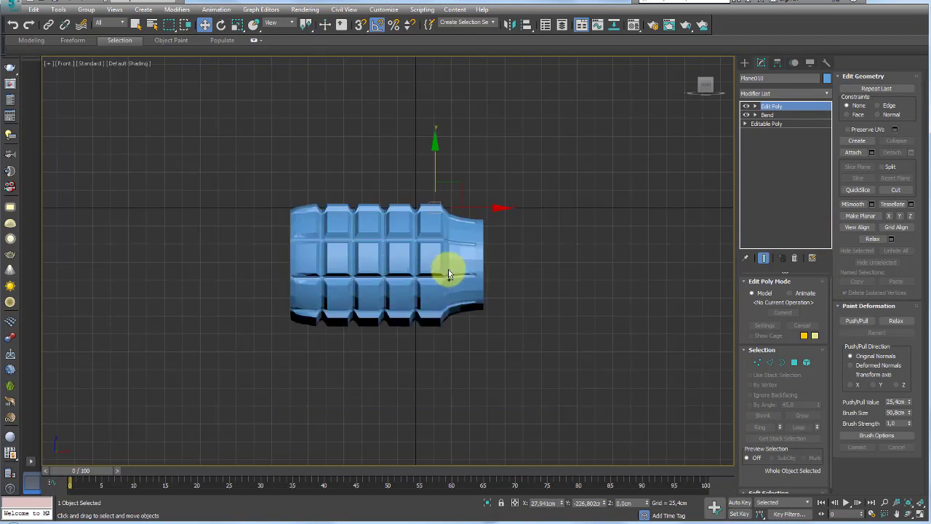
pyautogui.scroll(-5, 407, 272)
pyautogui.scroll(-2, 406, 269)
pyautogui.scroll(2, 408, 273)
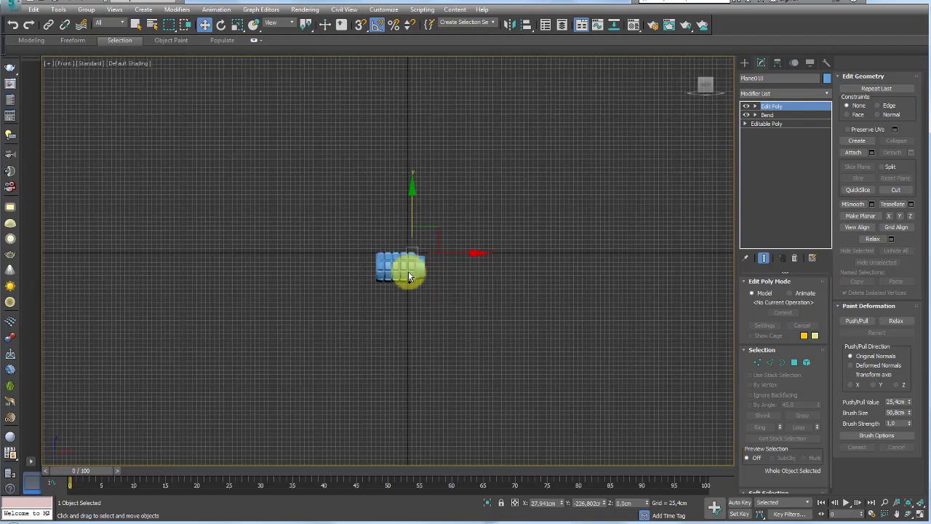
pyautogui.press('t')
pyautogui.scroll(3, 410, 277)
pyautogui.scroll(2, 462, 264)
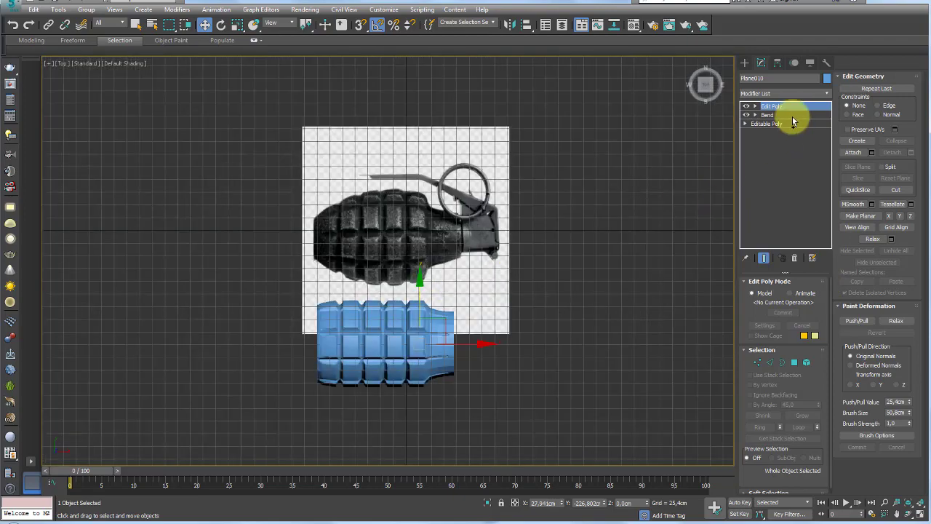
# Step: Roll the view upright, move the body against the reference, and scale it to 105% height
pyautogui.press('3')
pyautogui.click(726, 64)
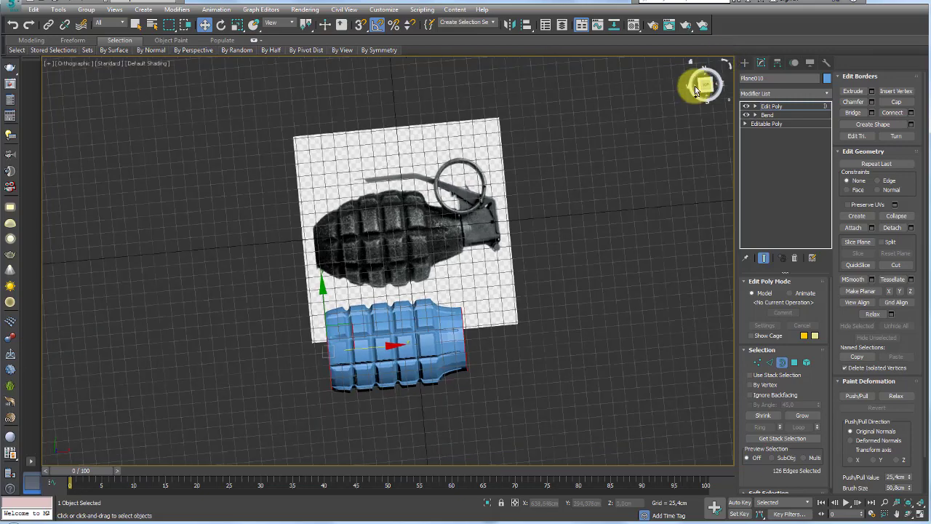
pyautogui.scroll(2, 509, 314)
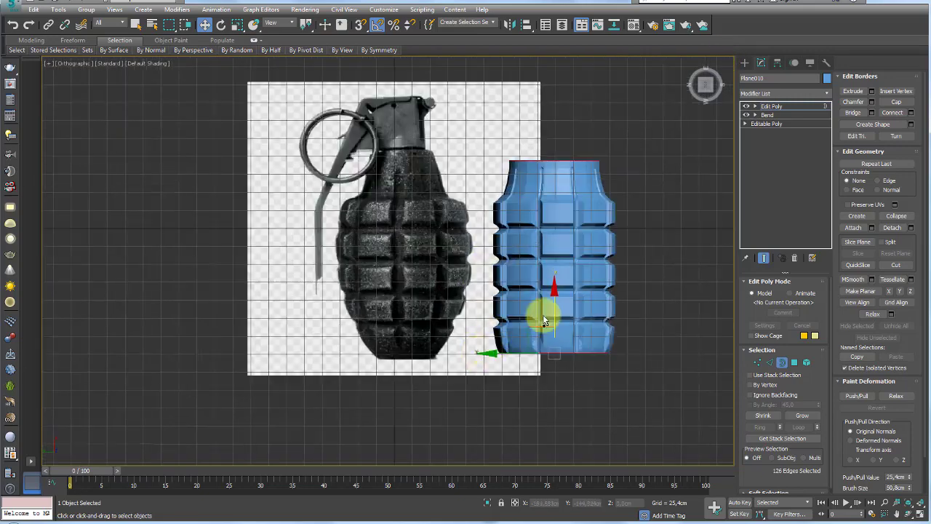
pyautogui.click(772, 107)
pyautogui.moveTo(499, 216); pyautogui.dragTo(479, 216)
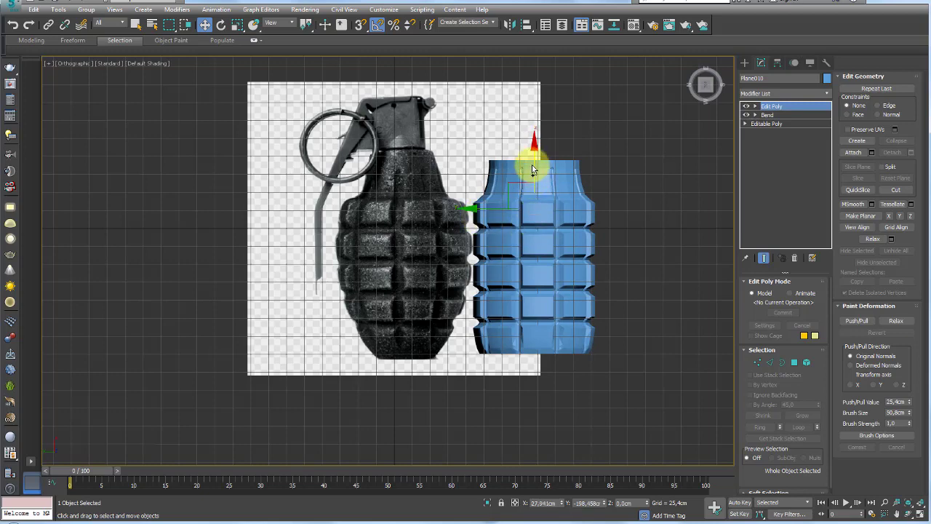
pyautogui.press('r')
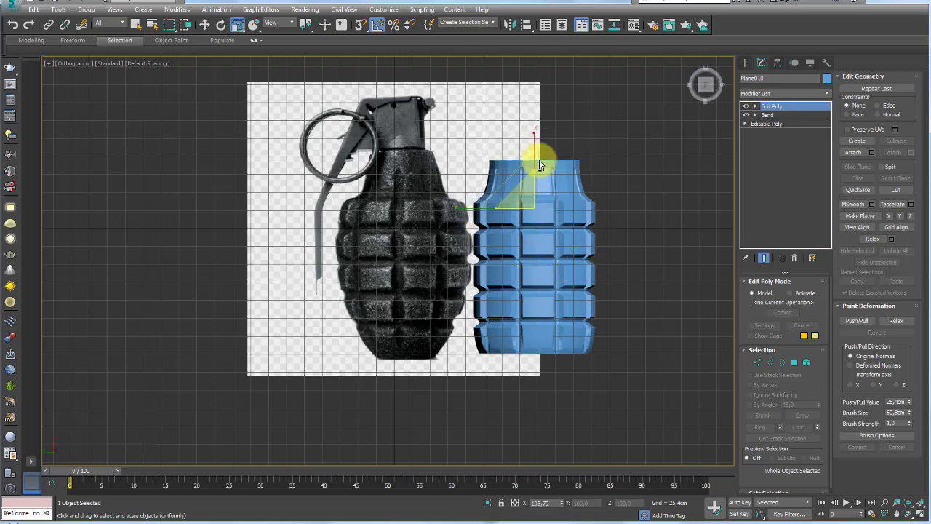
pyautogui.moveTo(536, 143); pyautogui.dragTo(538, 148)
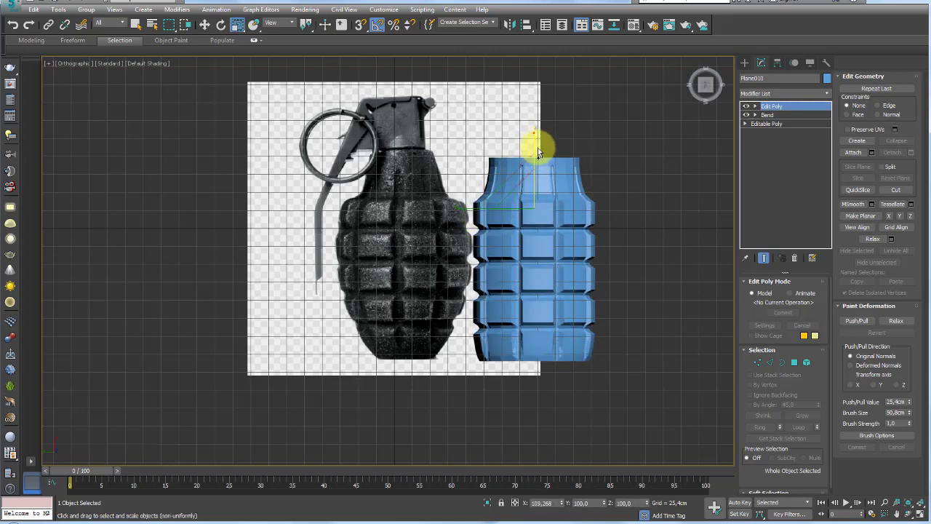
# Step: Add an FFD 3x3x3 modifier to the body and enter its Control Points level
pyautogui.press('w')
pyautogui.click(828, 94)
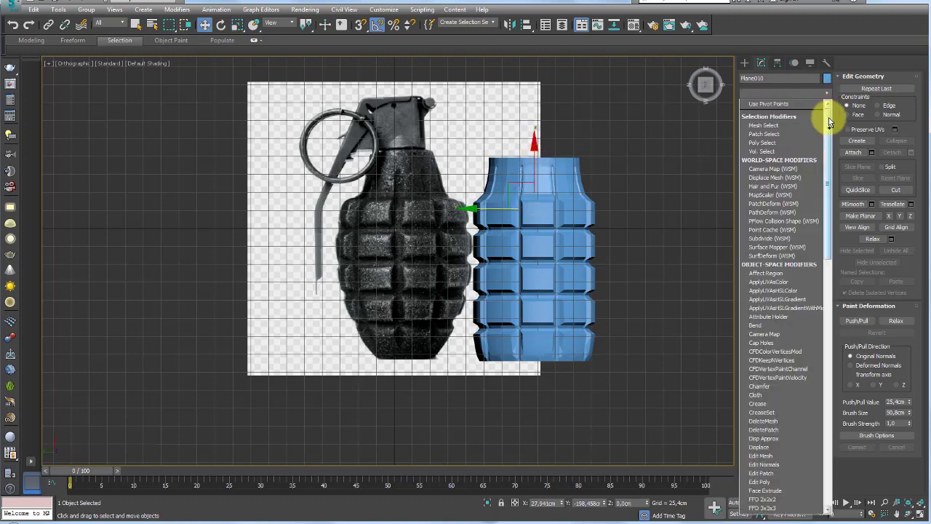
pyautogui.click(764, 365)
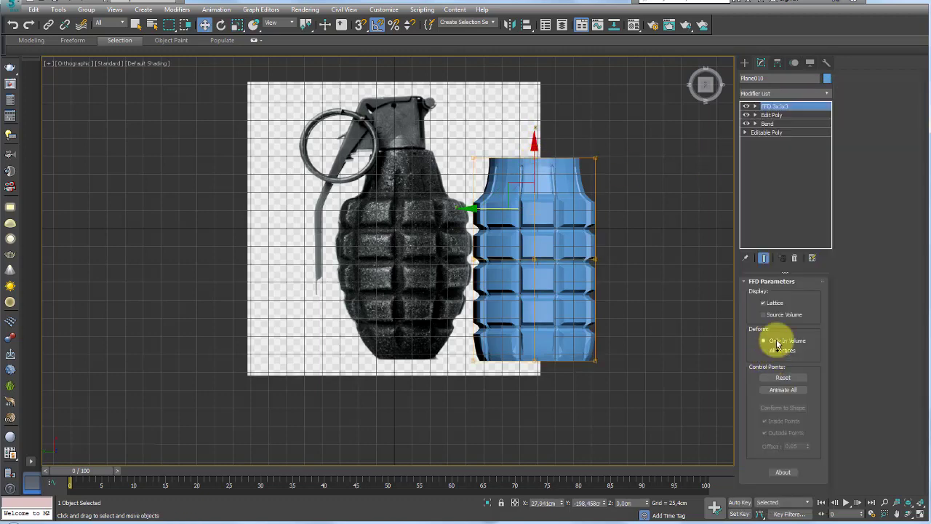
pyautogui.click(755, 106)
pyautogui.click(771, 115)
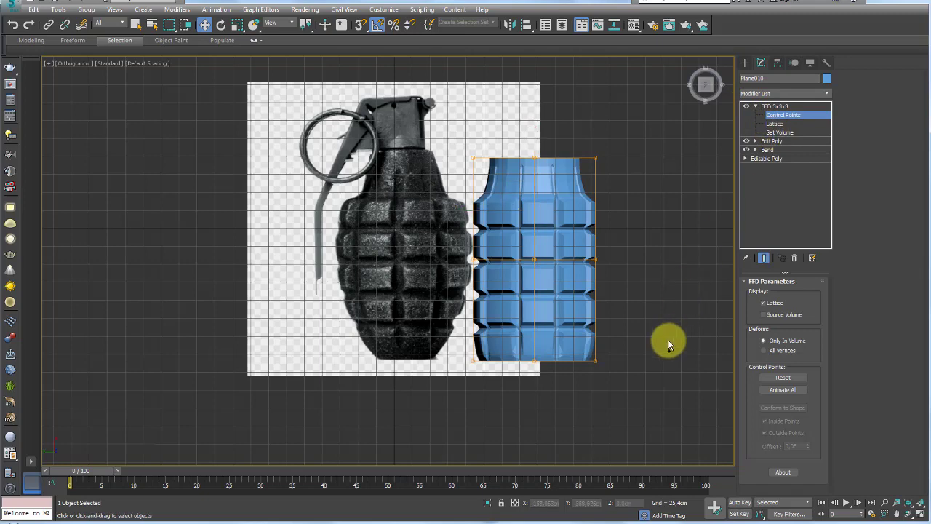
# Step: Scale the FFD control-point rows to taper the bottom and top and widen the middle
pyautogui.press('e')
pyautogui.press('r')
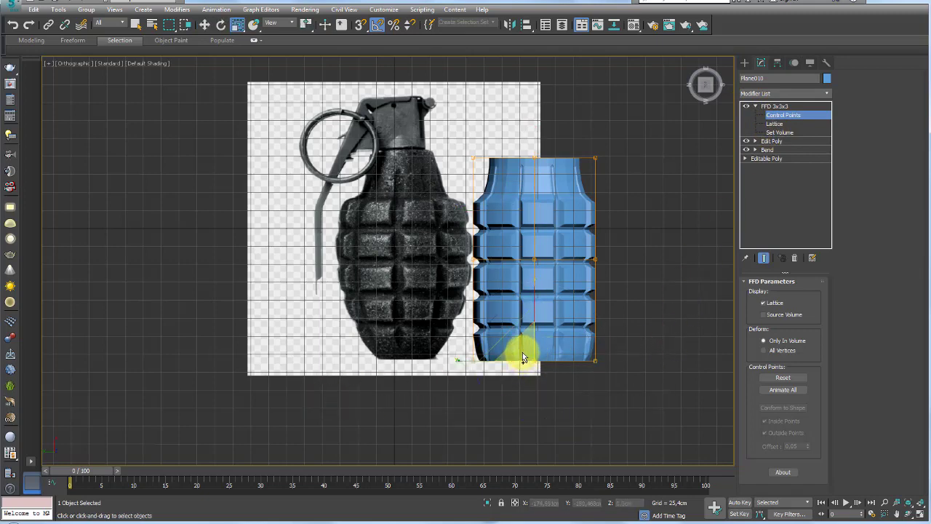
pyautogui.moveTo(521, 354); pyautogui.dragTo(534, 375)
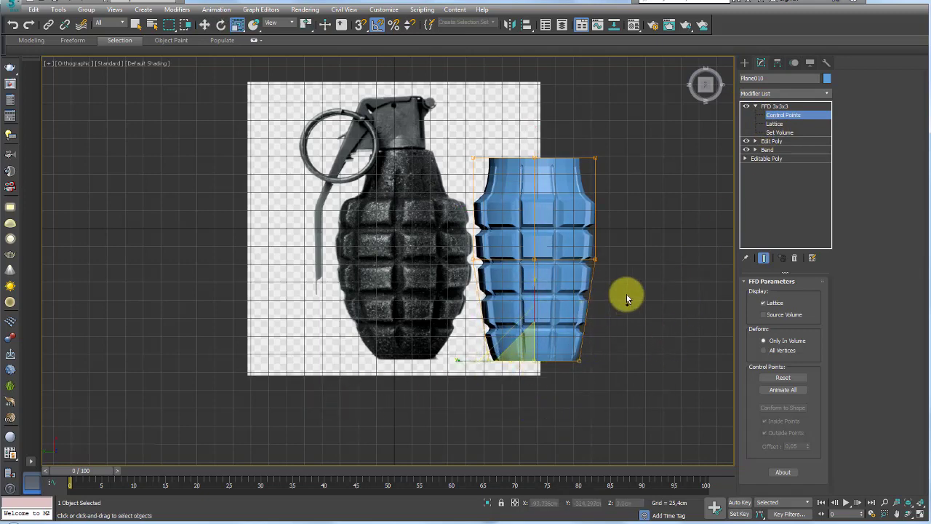
pyautogui.moveTo(473, 271); pyautogui.dragTo(425, 240)
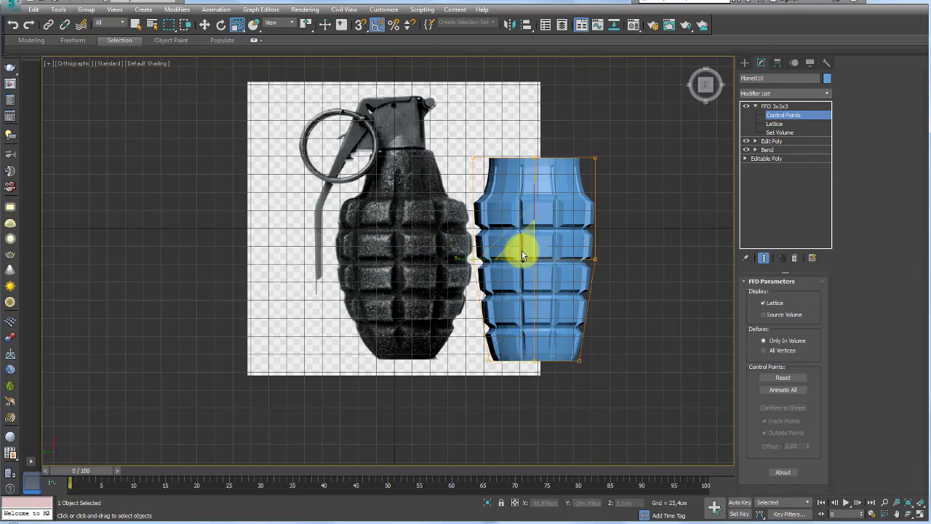
pyautogui.moveTo(521, 251); pyautogui.dragTo(566, 199)
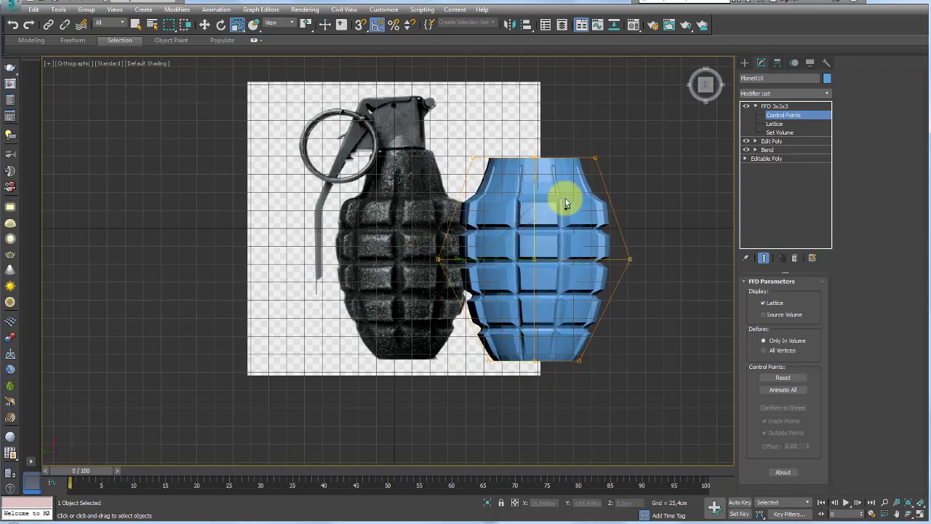
pyautogui.moveTo(634, 177)
pyautogui.mouseDown()
pyautogui.moveTo(493, 128)
pyautogui.moveTo(530, 188)
pyautogui.mouseUp()
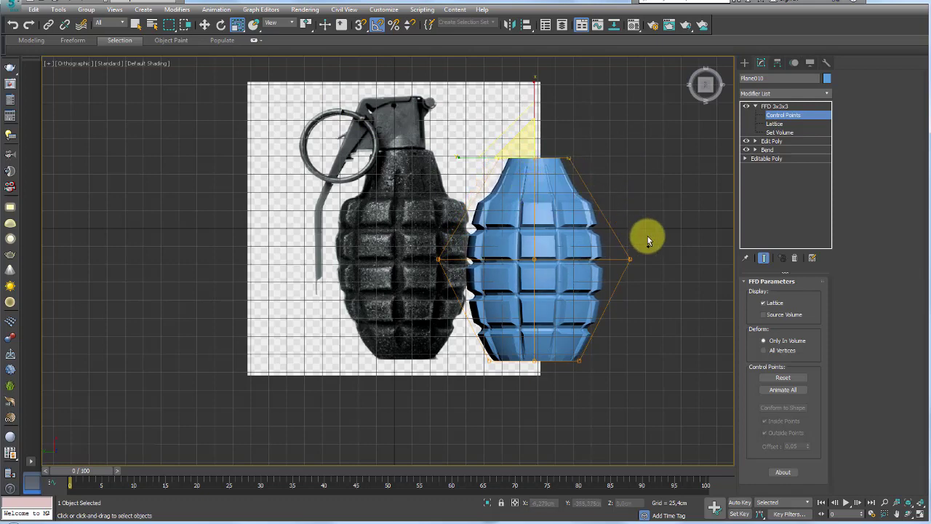
pyautogui.moveTo(520, 256); pyautogui.dragTo(523, 250)
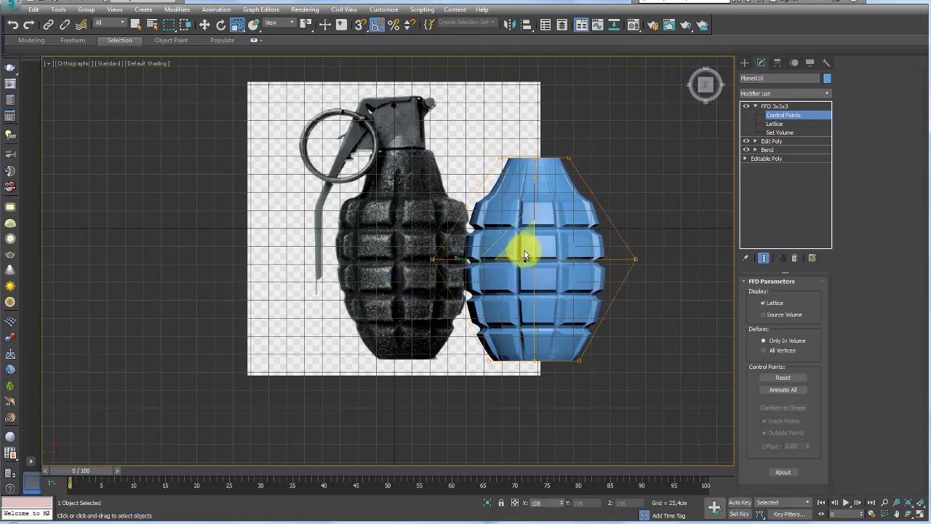
pyautogui.moveTo(536, 367)
pyautogui.mouseDown()
pyautogui.moveTo(515, 357)
pyautogui.moveTo(534, 363)
pyautogui.mouseUp()
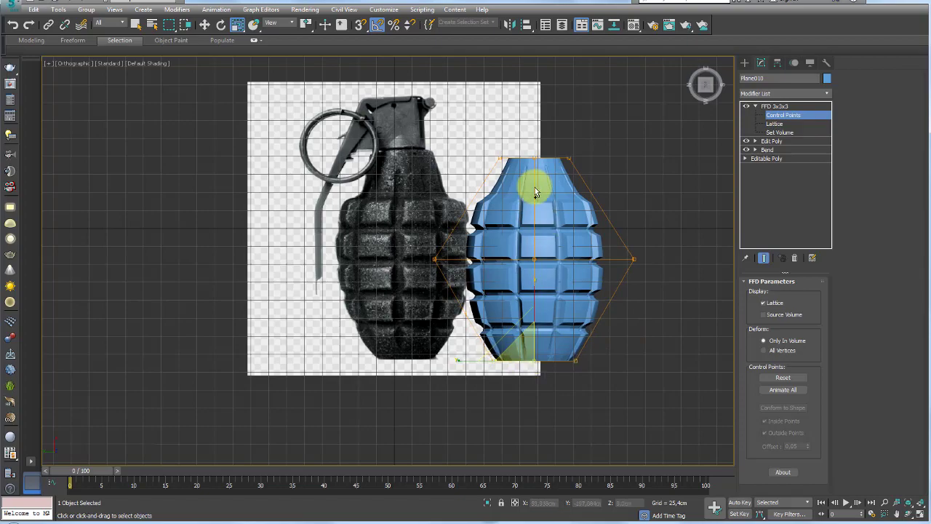
pyautogui.press('p')
pyautogui.moveTo(395, 171)
pyautogui.keyDown('alt'); pyautogui.mouseDown(button='middle')
pyautogui.moveTo(395, 212)
pyautogui.moveTo(525, 191)
pyautogui.mouseUp(button='middle'); pyautogui.keyUp('alt')
# Step: Select the FFD 3x3x3 modifier and collapse its sub-levels in the stack
pyautogui.scroll(2, 483, 202)
pyautogui.scroll(-3, 493, 187)
pyautogui.scroll(2, 509, 208)
pyautogui.scroll(2, 492, 201)
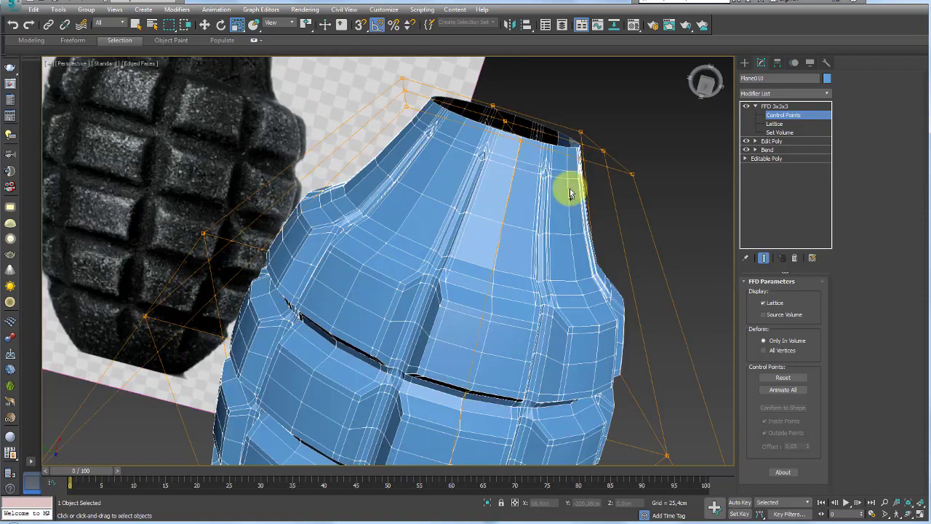
pyautogui.click(771, 107)
pyautogui.click(755, 107)
pyautogui.scroll(-2, 602, 152)
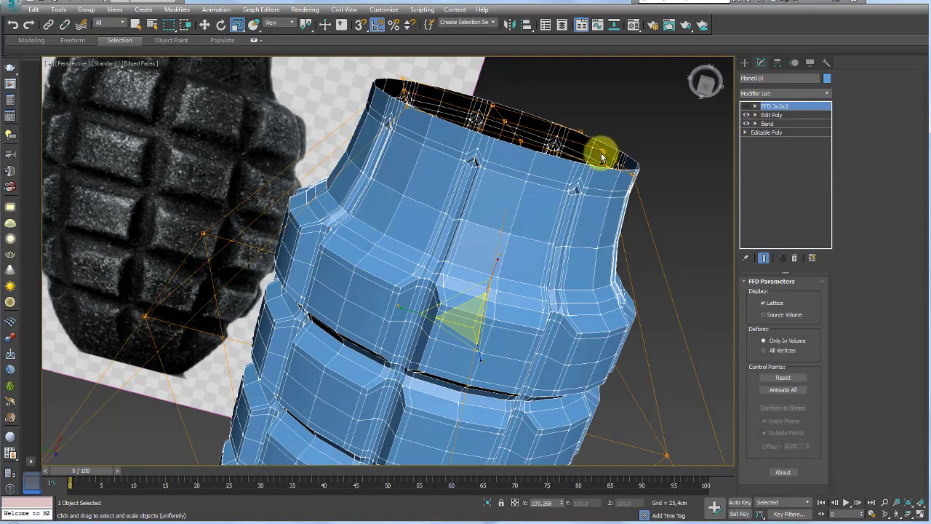
pyautogui.scroll(-2, 691, 149)
pyautogui.scroll(1, 599, 168)
pyautogui.scroll(2, 599, 168)
pyautogui.scroll(2, 478, 177)
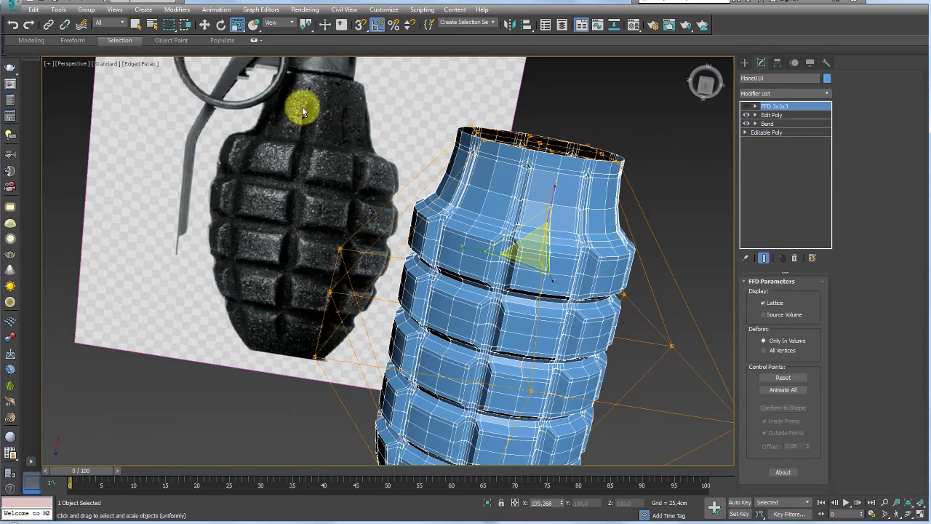
# Step: Turn off the Bend modifier and select FFD, Edit Poly and Bend together
pyautogui.click(747, 123)
pyautogui.scroll(-3, 616, 173)
pyautogui.scroll(-1, 617, 190)
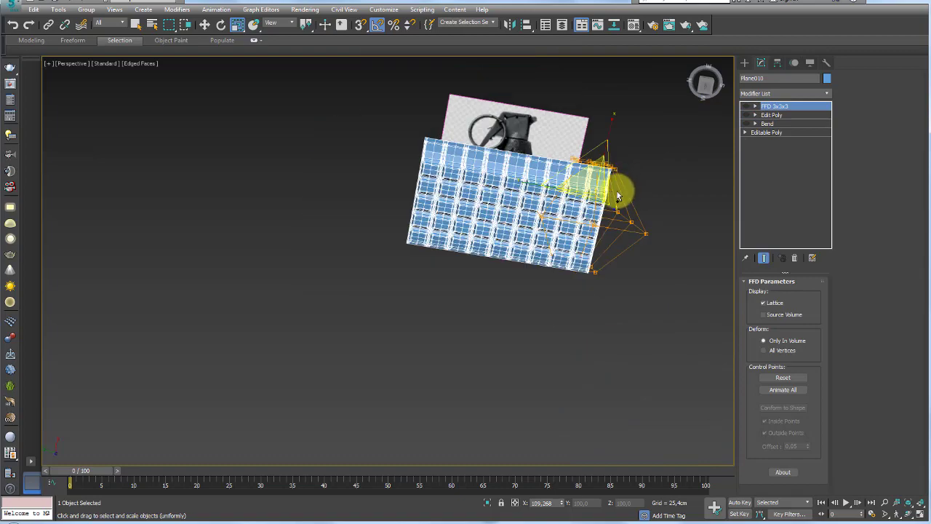
pyautogui.scroll(2, 631, 187)
pyautogui.click(773, 124)
pyautogui.keyDown('shift'); pyautogui.click(775, 106); pyautogui.keyUp('shift')
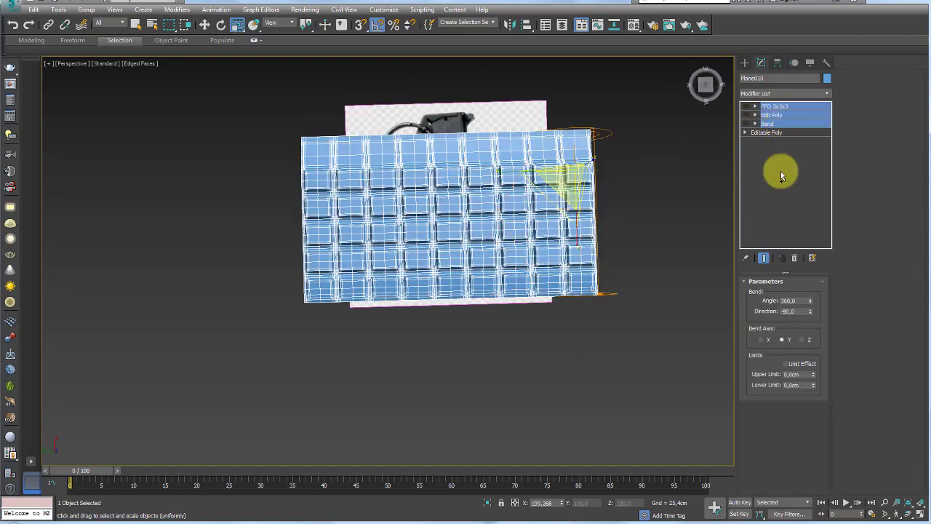
# Step: Delete the FFD, Edit Poly and Bend modifiers and select one vertical edge loop
pyautogui.click(795, 259)
pyautogui.moveTo(536, 208); pyautogui.dragTo(606, 287, button='middle')
pyautogui.scroll(2, 353, 225)
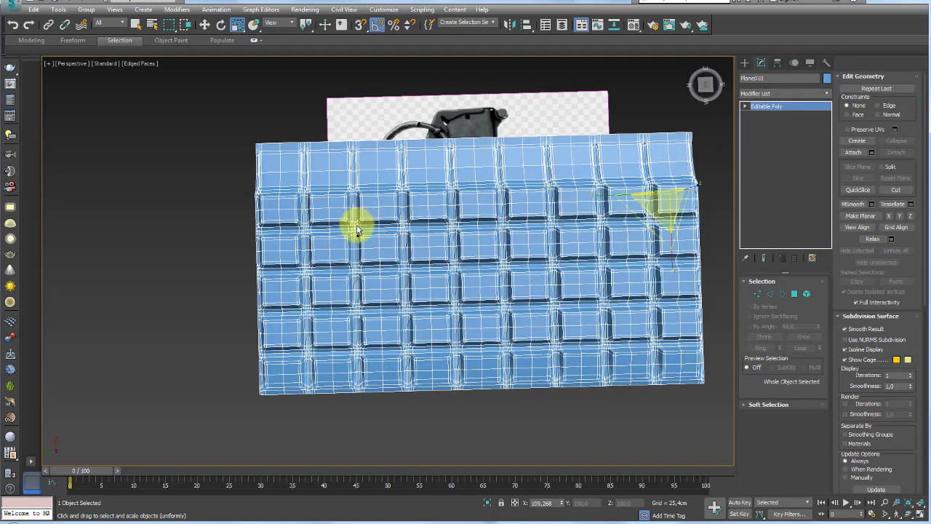
pyautogui.click(771, 294)
pyautogui.scroll(1, 443, 228)
pyautogui.scroll(3, 483, 242)
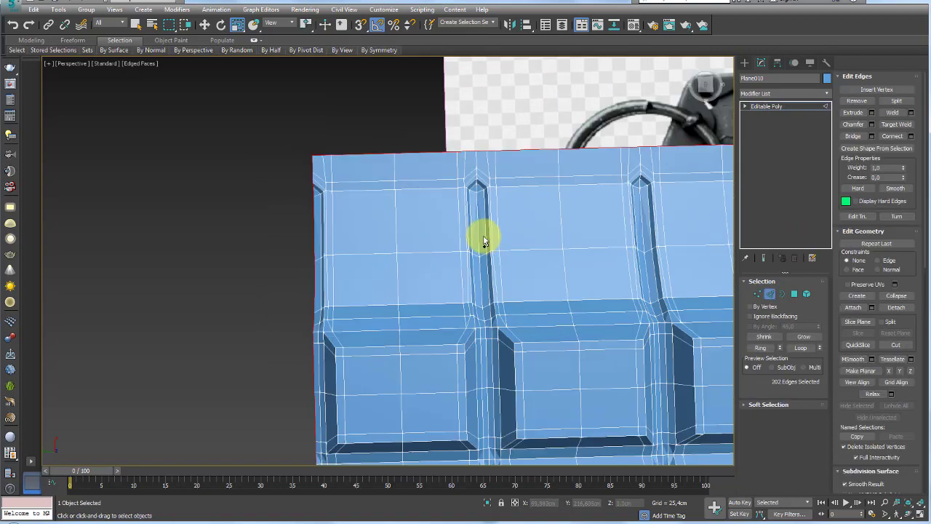
pyautogui.doubleClick(478, 238)
pyautogui.scroll(3, 493, 249)
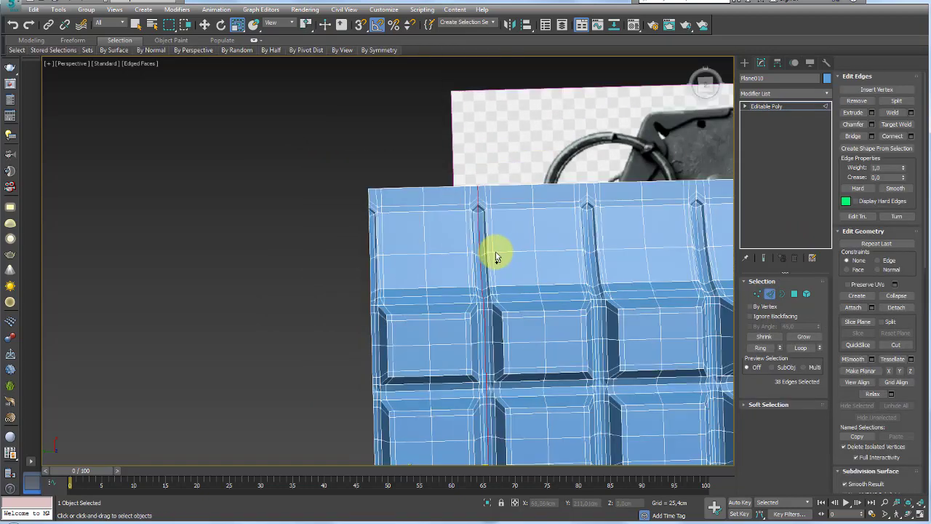
# Step: Select the vertices around the top groove notch and spread them apart horizontally
pyautogui.click(759, 297)
pyautogui.moveTo(502, 285); pyautogui.dragTo(401, 235)
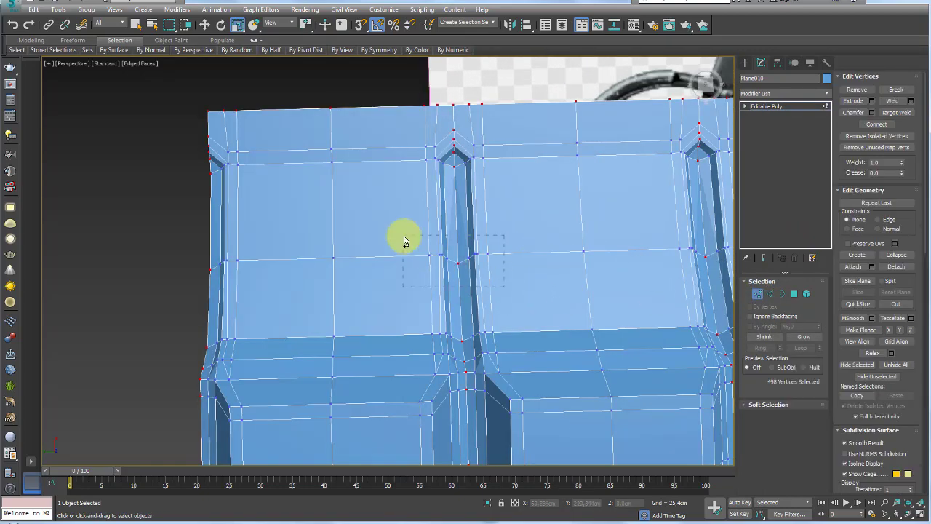
pyautogui.moveTo(519, 191); pyautogui.dragTo(418, 134)
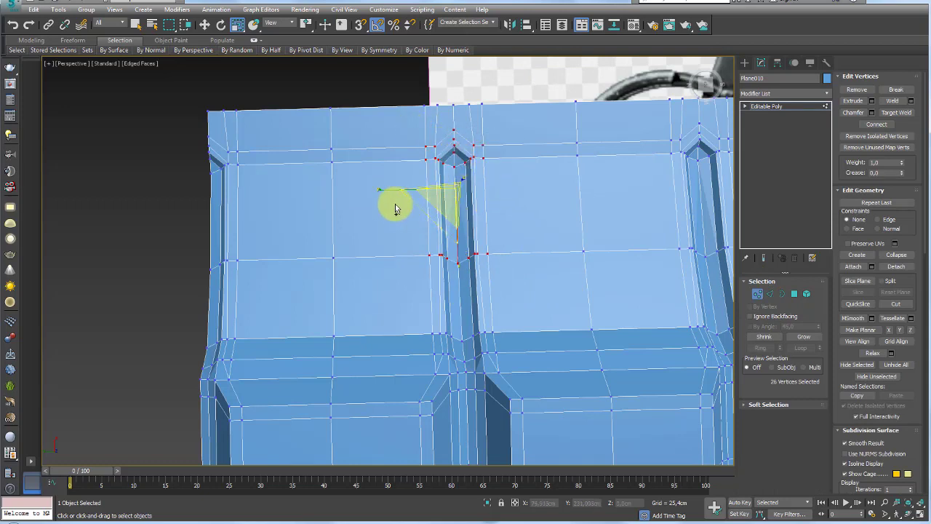
pyautogui.moveTo(372, 198); pyautogui.dragTo(339, 202)
pyautogui.moveTo(339, 202)
pyautogui.keyDown('alt'); pyautogui.mouseDown(button='middle')
pyautogui.moveTo(478, 211)
pyautogui.moveTo(457, 195)
pyautogui.mouseUp(button='middle'); pyautogui.keyUp('alt')
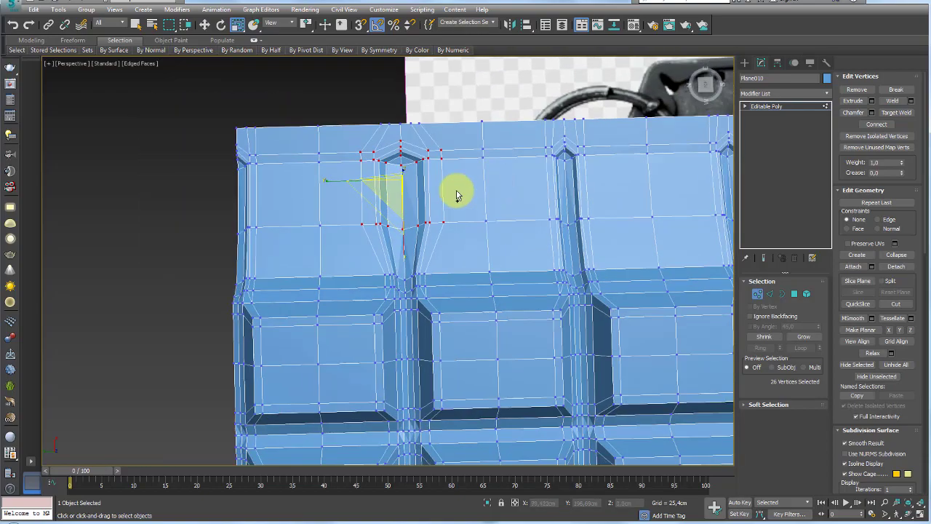
pyautogui.scroll(-2, 457, 196)
pyautogui.scroll(-4, 551, 229)
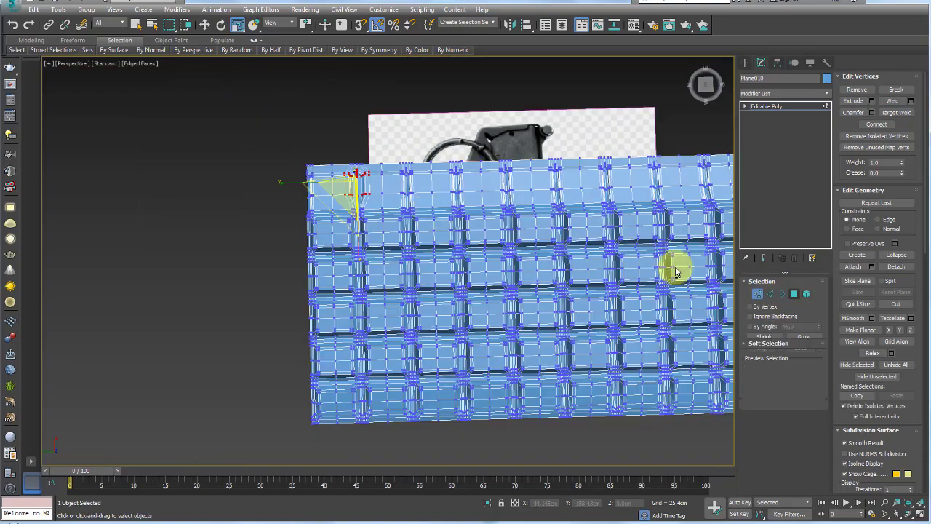
# Step: Select the top notch vertices and move them down to flatten the notch
pyautogui.press('4')
pyautogui.moveTo(499, 231); pyautogui.dragTo(537, 292, button='middle')
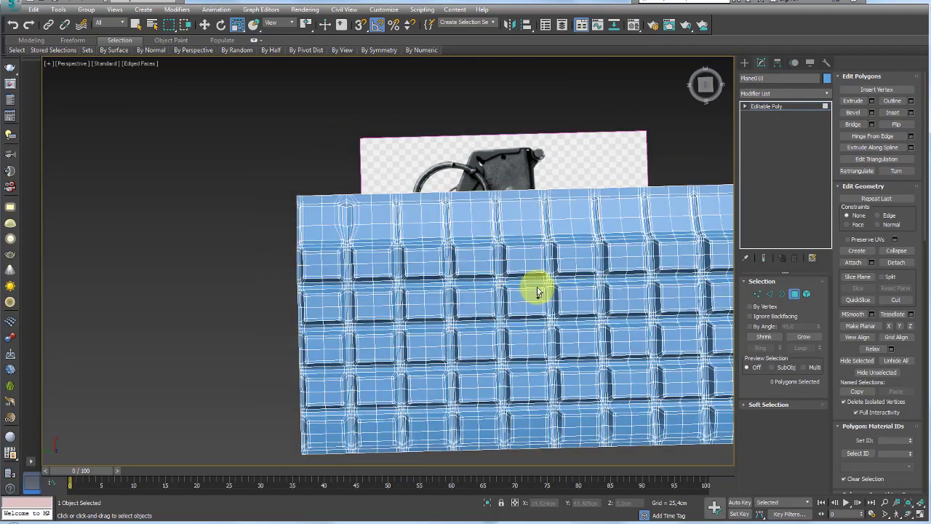
pyautogui.click(757, 293)
pyautogui.scroll(5, 374, 232)
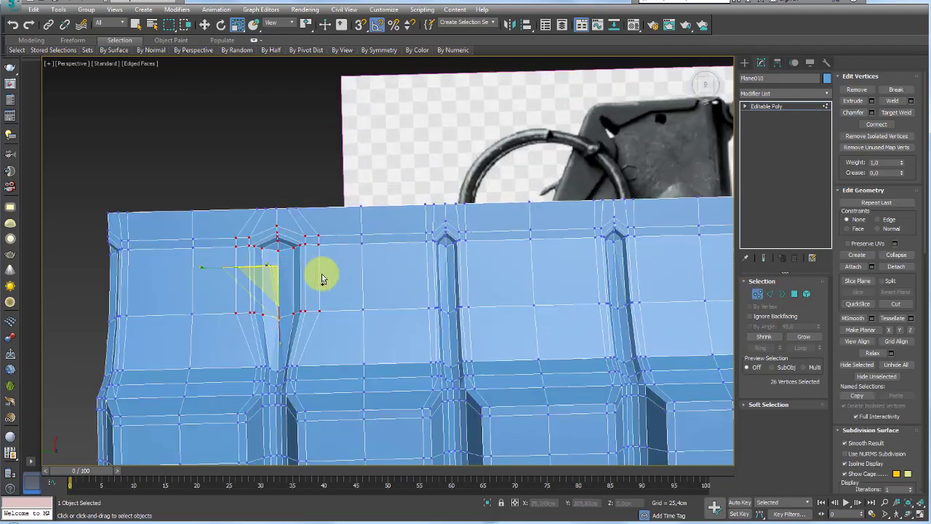
pyautogui.moveTo(322, 279); pyautogui.dragTo(387, 285, button='middle')
pyautogui.moveTo(393, 281); pyautogui.dragTo(258, 223)
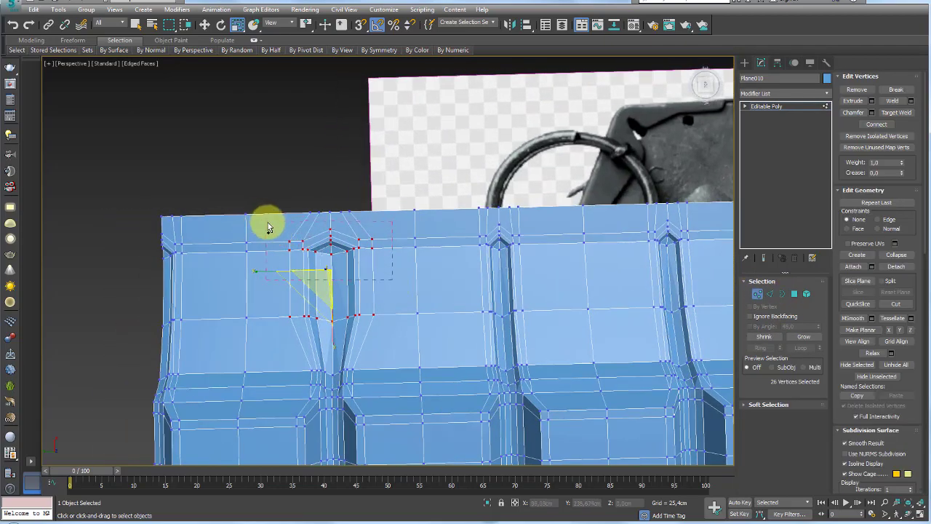
pyautogui.press('w')
pyautogui.moveTo(328, 208); pyautogui.dragTo(328, 214)
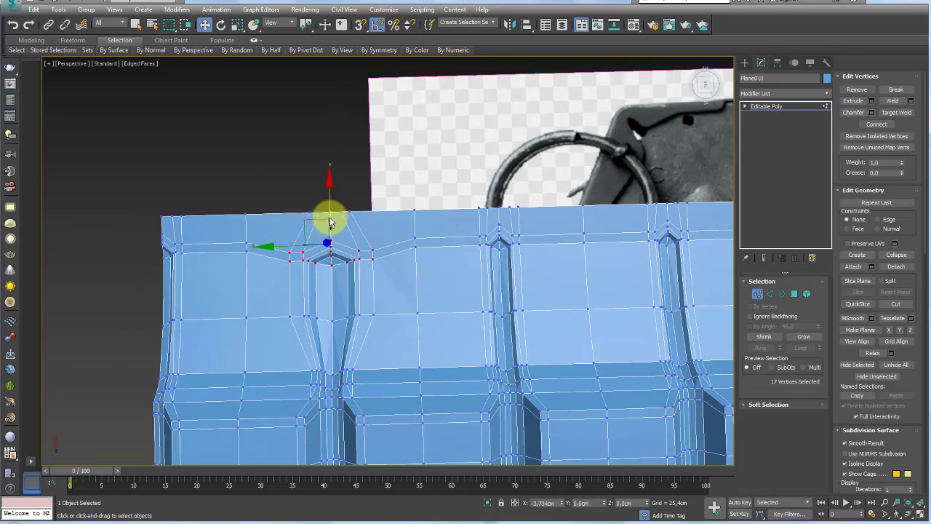
pyautogui.click(328, 262)
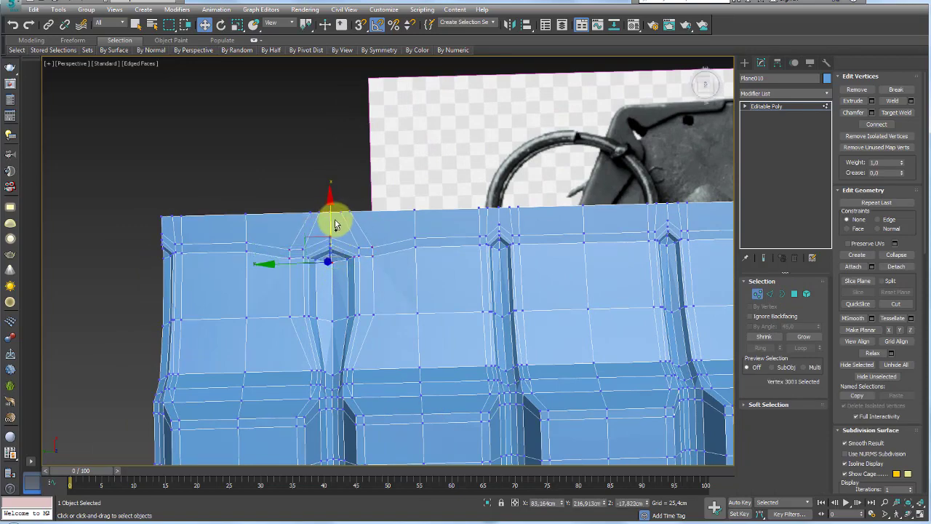
pyautogui.click(794, 293)
pyautogui.scroll(-5, 437, 248)
# Step: In Top view, delete all polygons below the top row, leaving one strip of blocks
pyautogui.moveTo(431, 238); pyautogui.dragTo(371, 224, button='middle')
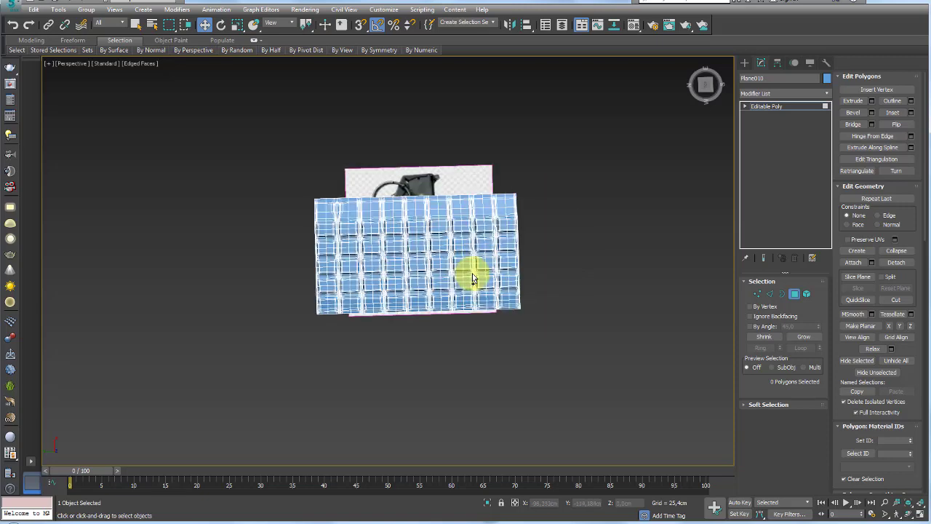
pyautogui.moveTo(569, 173); pyautogui.dragTo(344, 351)
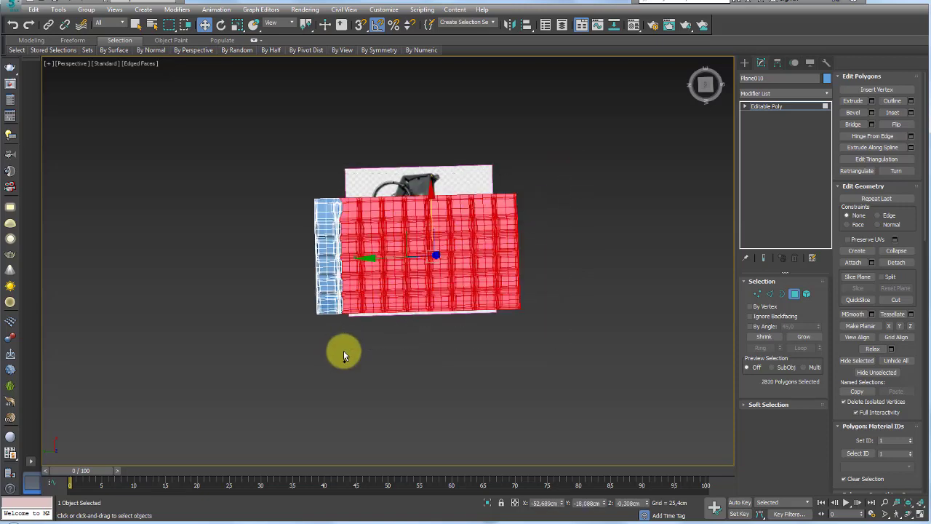
pyautogui.press('t')
pyautogui.press('z')
pyautogui.moveTo(511, 448); pyautogui.dragTo(231, 162)
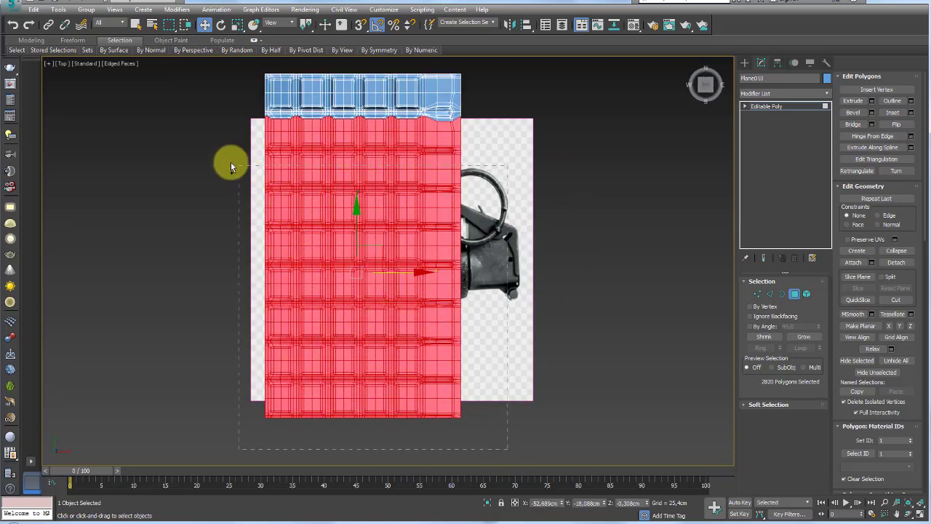
pyautogui.moveTo(202, 115); pyautogui.dragTo(208, 114)
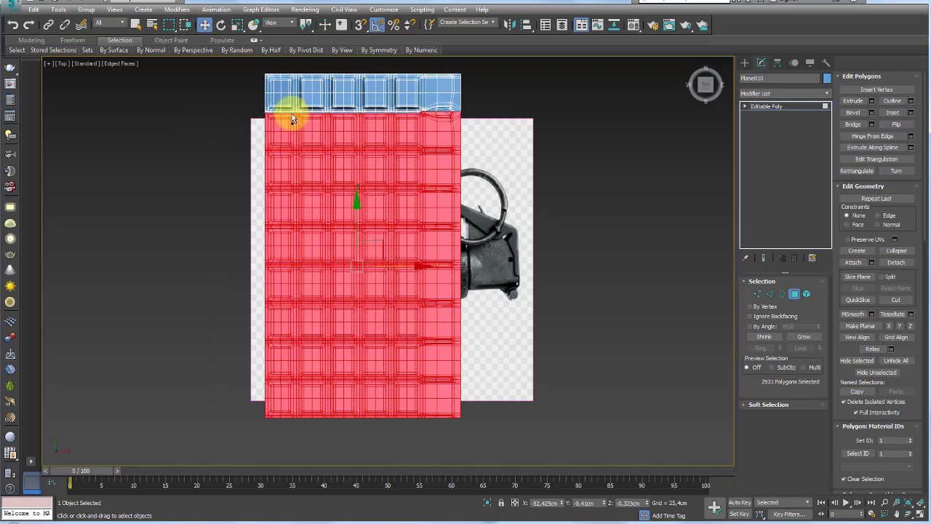
pyautogui.scroll(2, 371, 254)
pyautogui.scroll(2, 499, 258)
pyautogui.press('Delete')
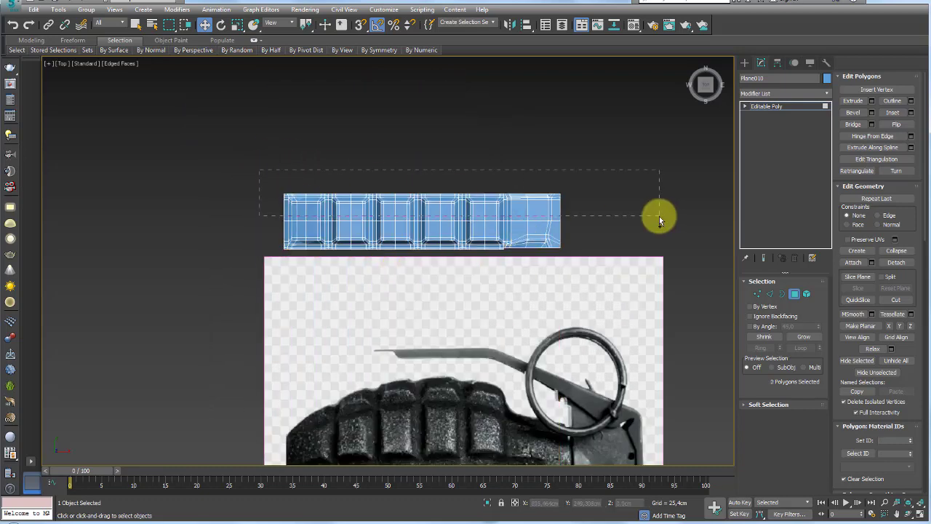
# Step: Add a Symmetry modifier mirrored on Y with Flip, then remove it again
pyautogui.moveTo(659, 220); pyautogui.dragTo(659, 218)
pyautogui.click(770, 293)
pyautogui.click(537, 220)
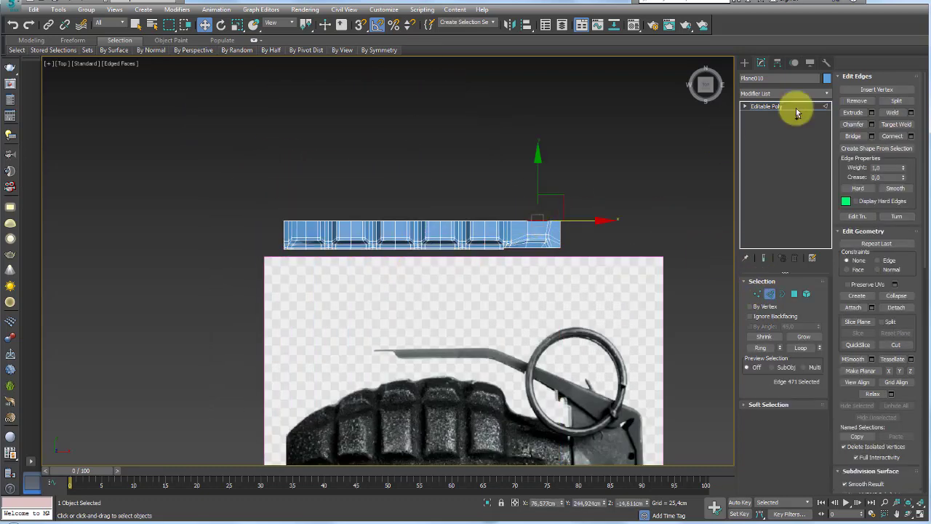
pyautogui.click(826, 93)
pyautogui.moveTo(827, 177); pyautogui.dragTo(796, 391)
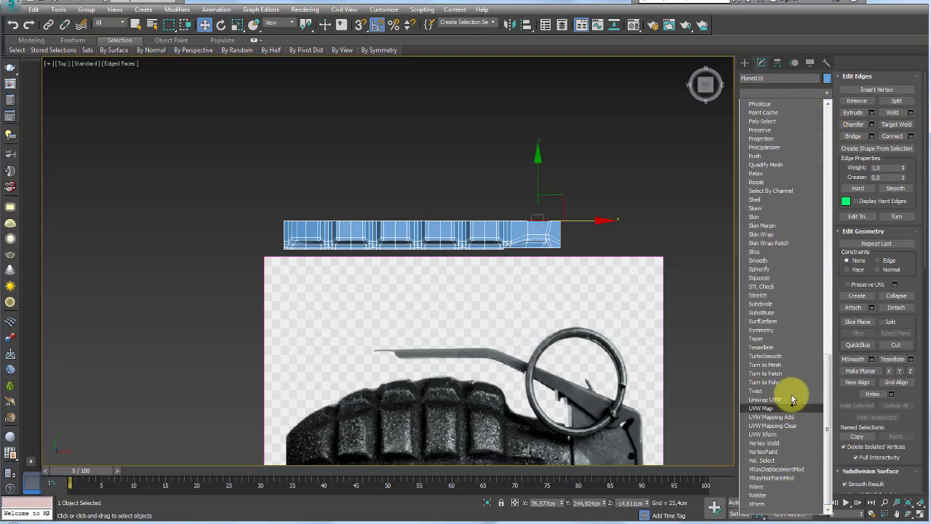
pyautogui.click(783, 330)
pyautogui.click(778, 301)
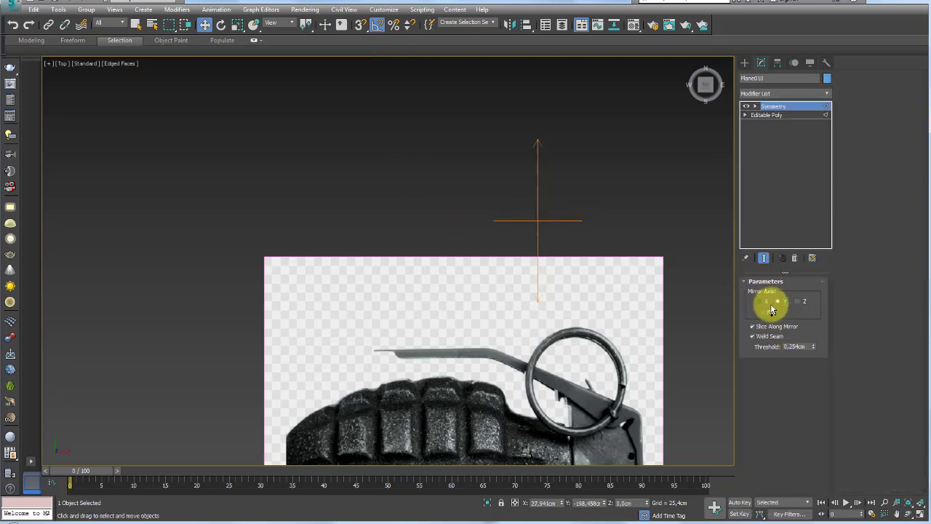
pyautogui.click(764, 312)
pyautogui.scroll(4, 517, 229)
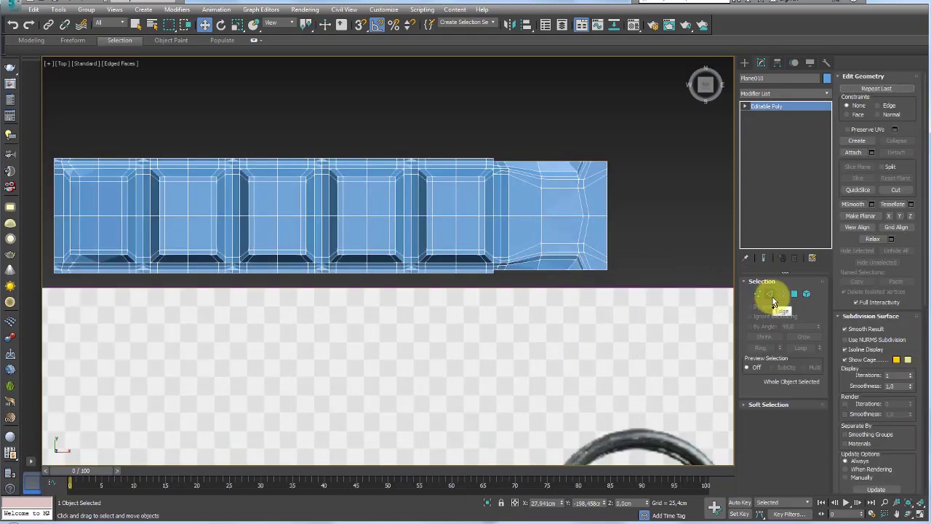
pyautogui.click(770, 294)
# Step: Clear the strip's polygon selection and return to object level in an angled view
pyautogui.moveTo(513, 275); pyautogui.dragTo(638, 273, button='middle')
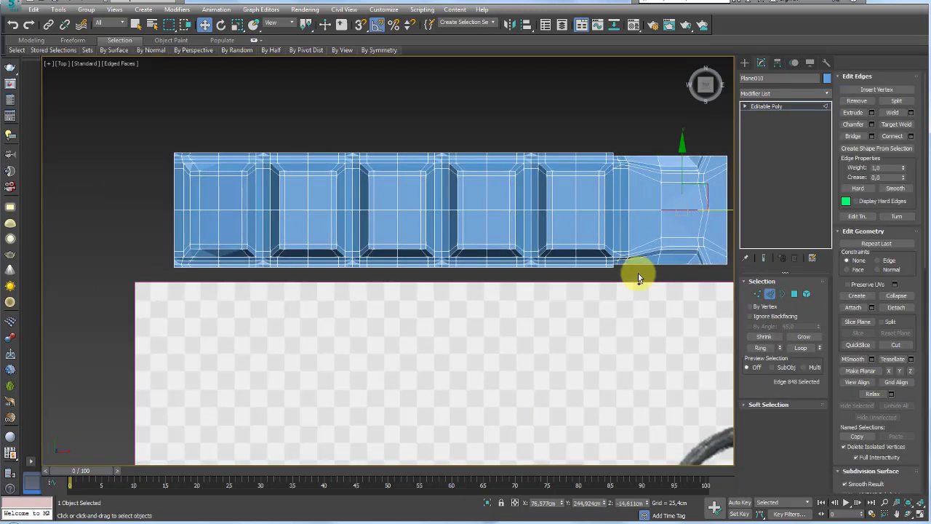
pyautogui.click(795, 294)
pyautogui.moveTo(670, 295); pyautogui.dragTo(122, 269)
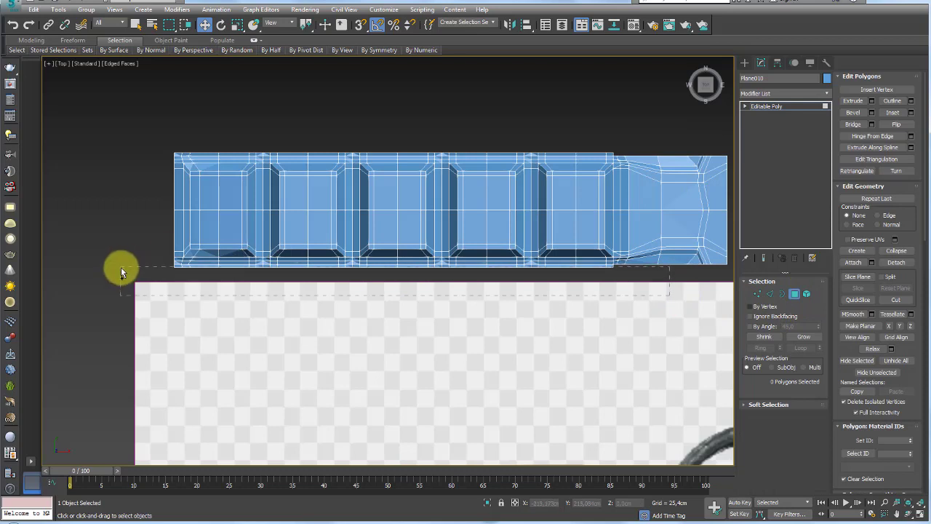
pyautogui.moveTo(123, 258); pyautogui.dragTo(90, 271, button='middle')
pyautogui.moveTo(106, 145); pyautogui.dragTo(650, 167)
pyautogui.click(767, 106)
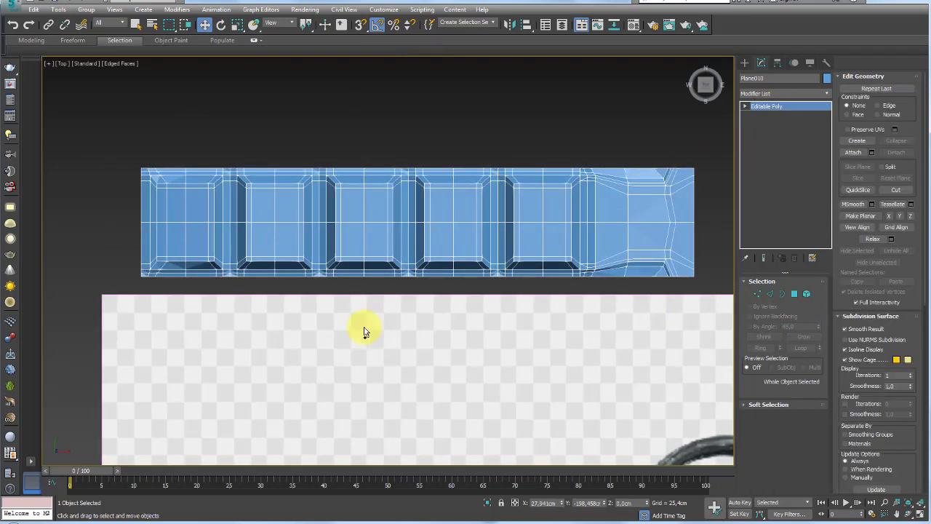
pyautogui.moveTo(363, 331)
pyautogui.keyDown('alt'); pyautogui.mouseDown(button='middle')
pyautogui.moveTo(415, 307)
pyautogui.moveTo(422, 239)
pyautogui.moveTo(395, 333)
pyautogui.moveTo(376, 321)
pyautogui.mouseUp(button='middle'); pyautogui.keyUp('alt')
# Step: With vertex snap on, clone the strip into 8 copies side by side
pyautogui.press('s')
pyautogui.keyDown('shift'); pyautogui.moveTo(372, 310); pyautogui.dragTo(585, 281); pyautogui.keyUp('shift')
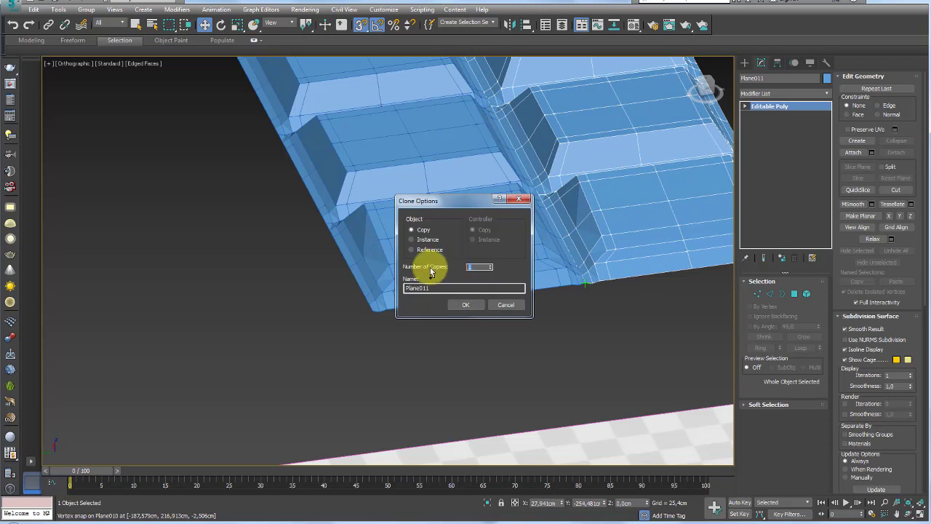
pyautogui.click(466, 305)
pyautogui.scroll(-3, 491, 292)
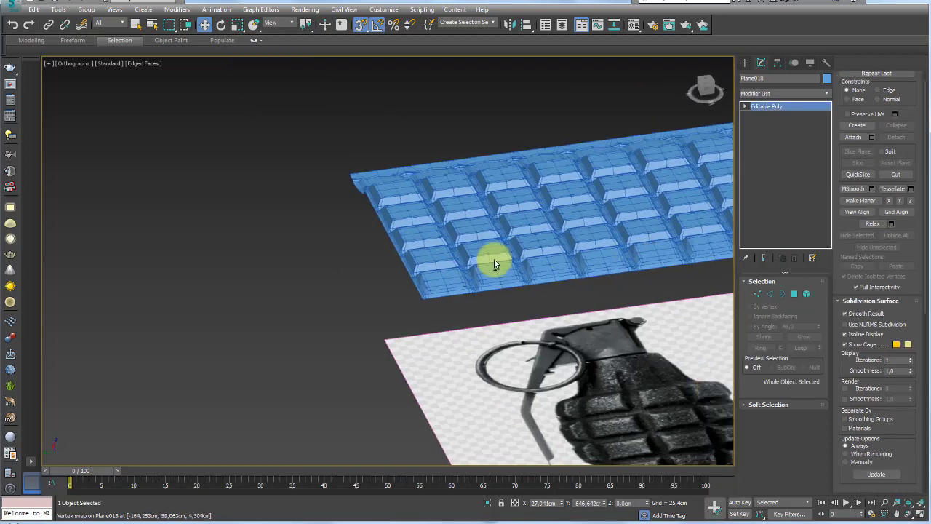
pyautogui.scroll(-2, 494, 259)
# Step: Attach all eight strip copies into one Editable Poly object
pyautogui.click(854, 136)
pyautogui.click(663, 174)
pyautogui.click(574, 188)
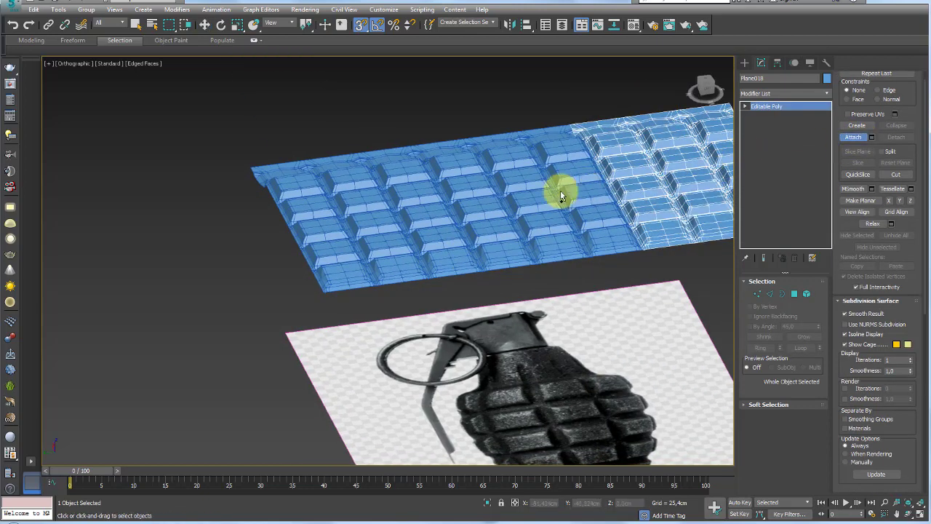
pyautogui.click(531, 193)
pyautogui.click(489, 197)
pyautogui.click(444, 203)
pyautogui.click(397, 209)
pyautogui.click(356, 207)
pyautogui.click(315, 208)
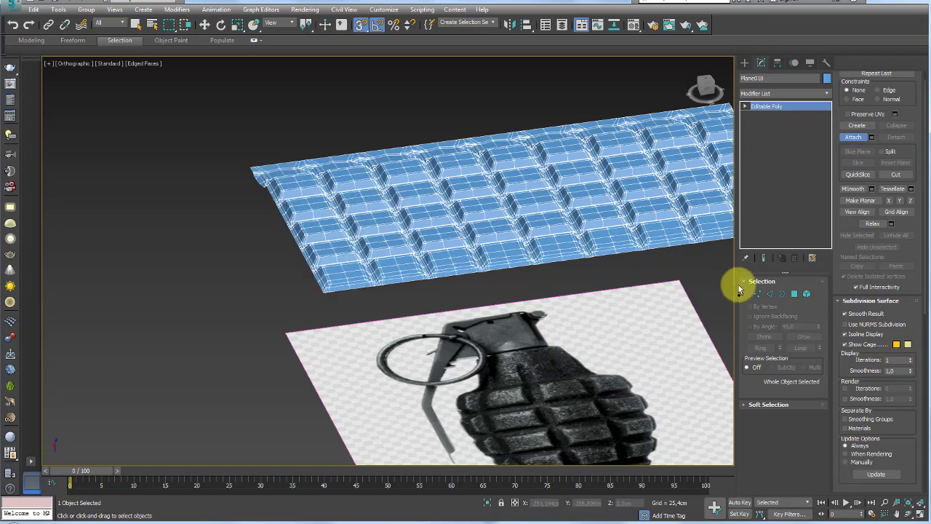
# Step: Check the combined panel's borders and vertices, then return to object level
pyautogui.click(782, 294)
pyautogui.scroll(-5, 494, 240)
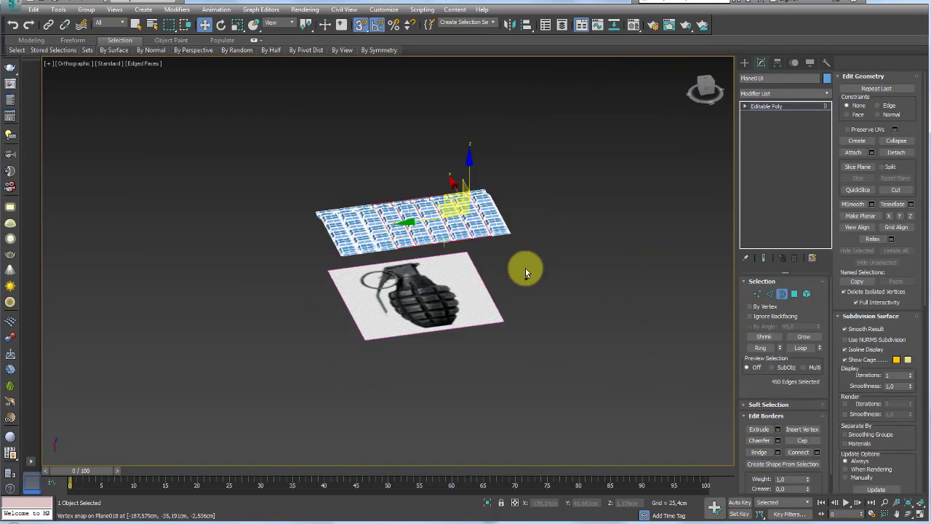
pyautogui.scroll(5, 350, 205)
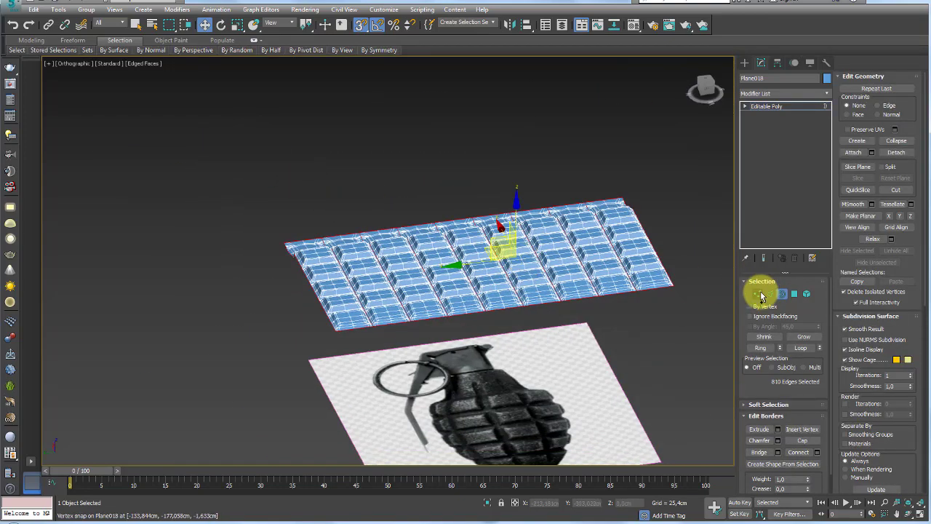
pyautogui.click(758, 294)
pyautogui.click(887, 127)
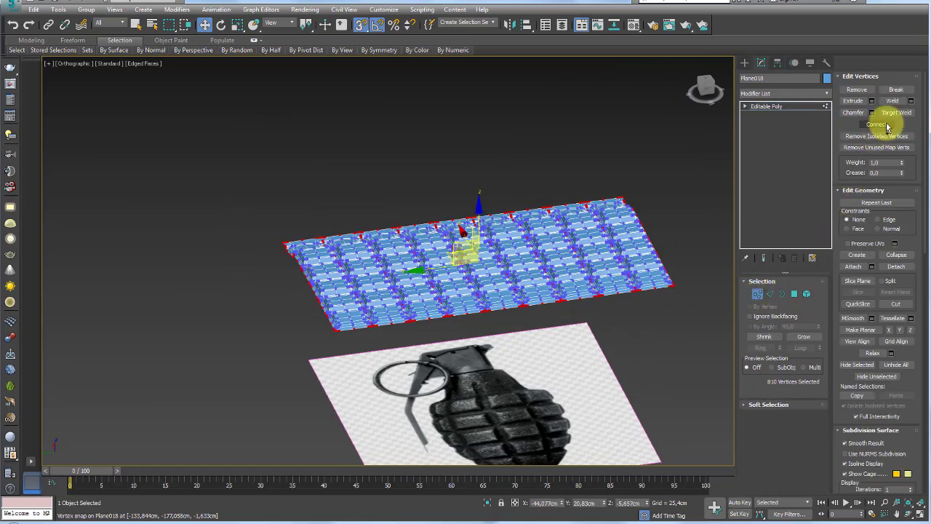
pyautogui.click(787, 107)
pyautogui.click(817, 92)
# Step: Set the Bend to 360 degrees around the Y axis with direction -90
pyautogui.scroll(-5, 829, 131)
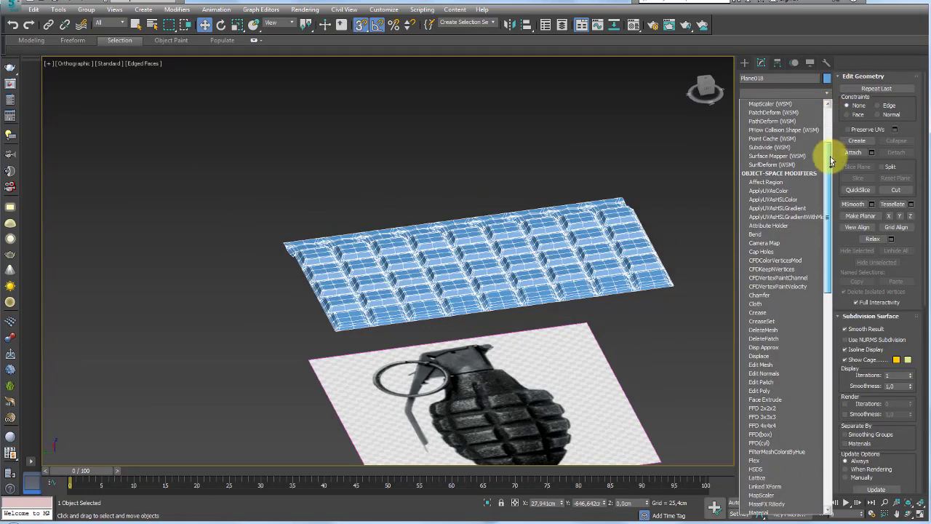
pyautogui.click(767, 237)
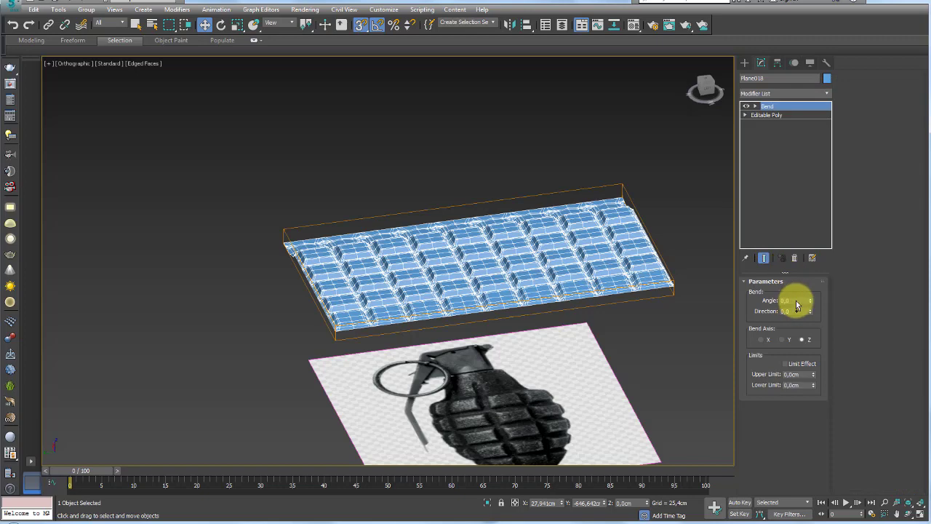
pyautogui.write('360')
pyautogui.press('Return')
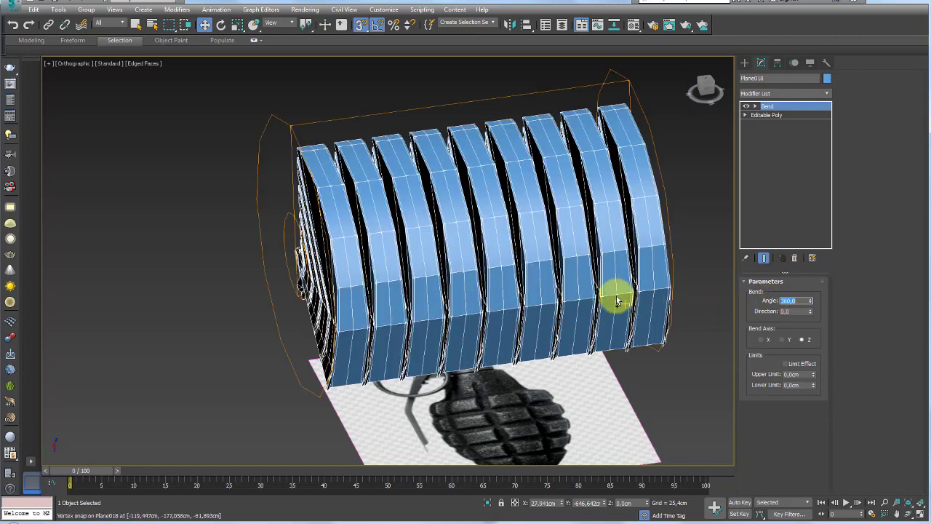
pyautogui.click(782, 339)
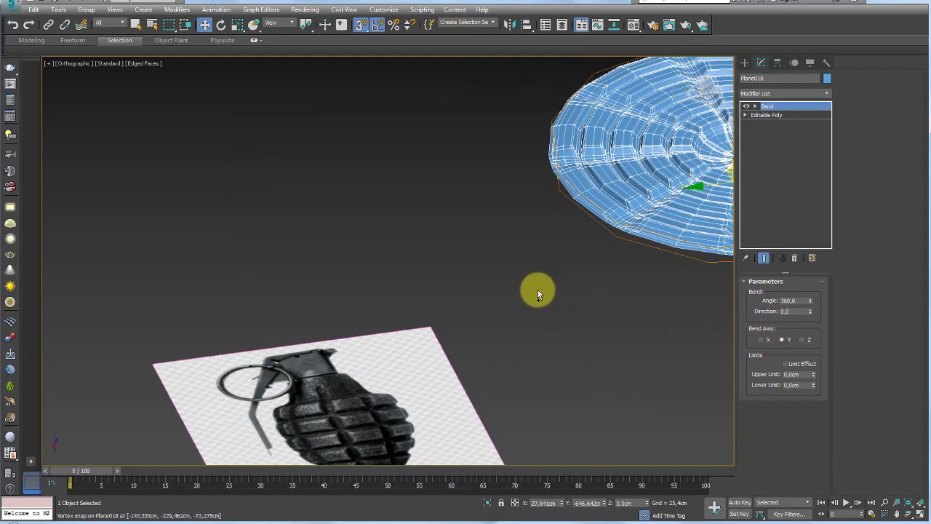
pyautogui.doubleClick(790, 312)
pyautogui.write('-90')
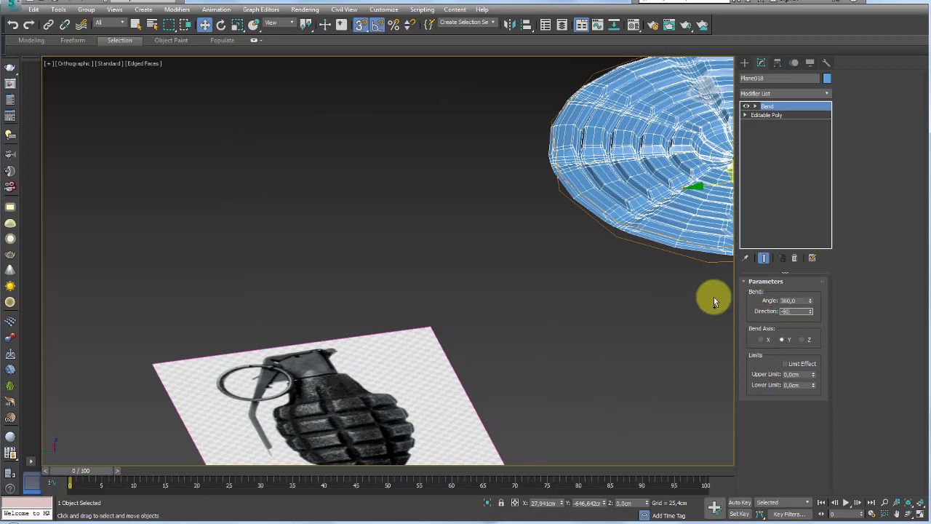
pyautogui.press('Return')
# Step: With snapping off, move the bent mesh up beside the grenade reference photo
pyautogui.keyDown('alt'); pyautogui.moveTo(515, 266); pyautogui.dragTo(655, 240, button='middle'); pyautogui.keyUp('alt')
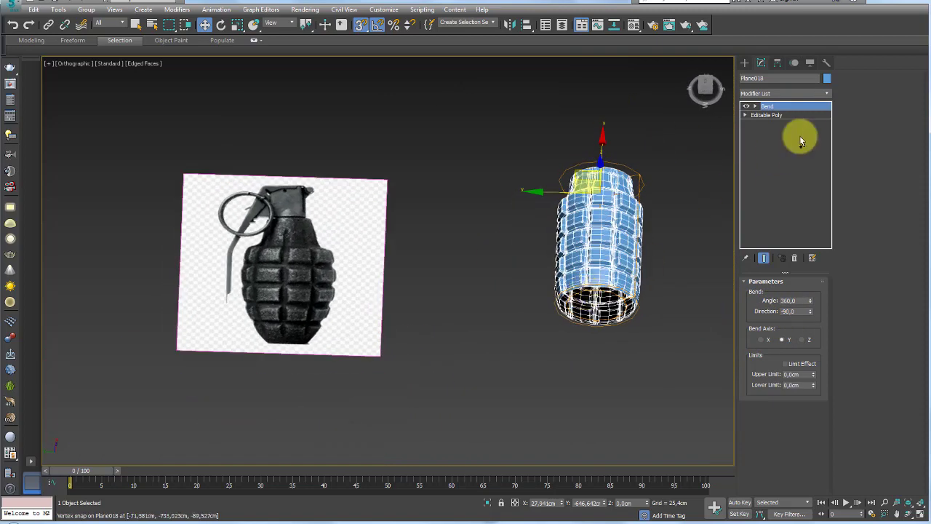
pyautogui.press('t')
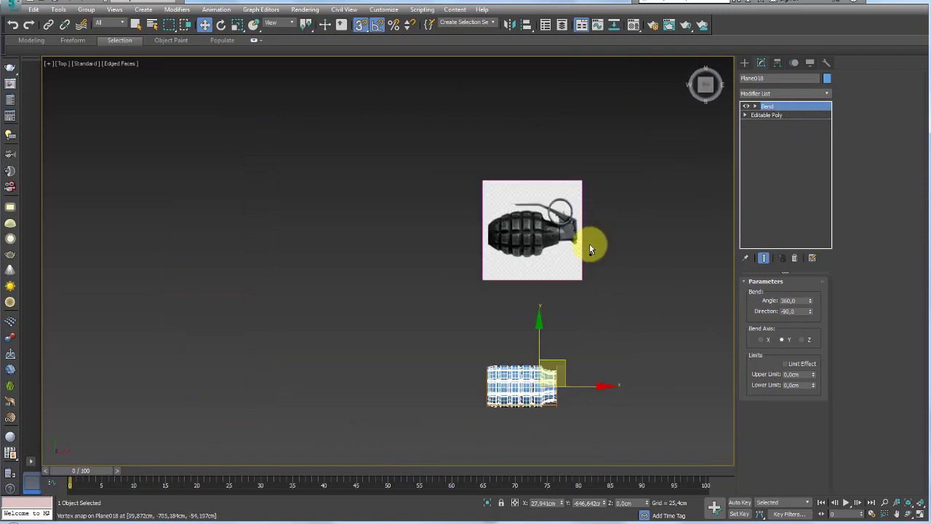
pyautogui.press('s')
pyautogui.moveTo(564, 360); pyautogui.dragTo(540, 282)
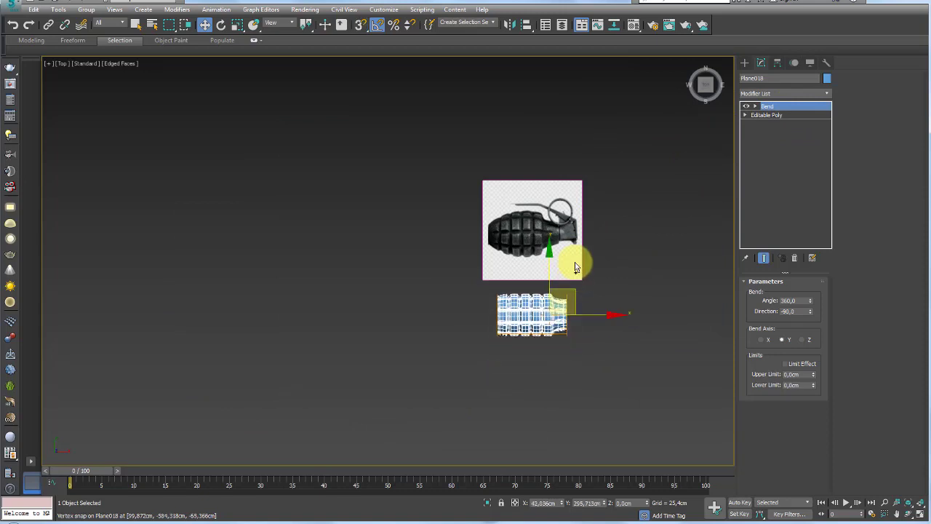
pyautogui.rightClick(539, 282)
pyautogui.moveTo(538, 342); pyautogui.dragTo(536, 236)
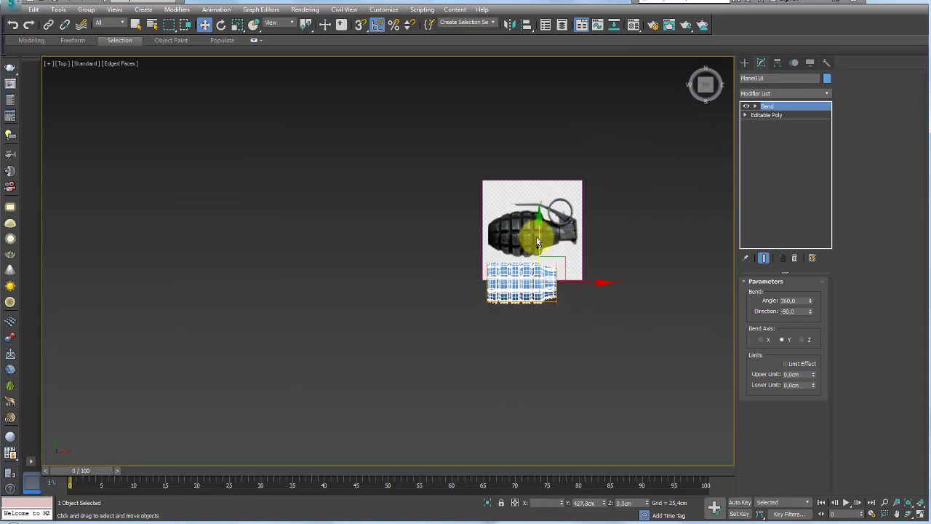
pyautogui.scroll(3, 536, 235)
pyautogui.press('p')
pyautogui.moveTo(578, 312)
pyautogui.keyDown('alt'); pyautogui.mouseDown(button='middle')
pyautogui.moveTo(550, 344)
pyautogui.moveTo(540, 276)
pyautogui.mouseUp(button='middle'); pyautogui.keyUp('alt')
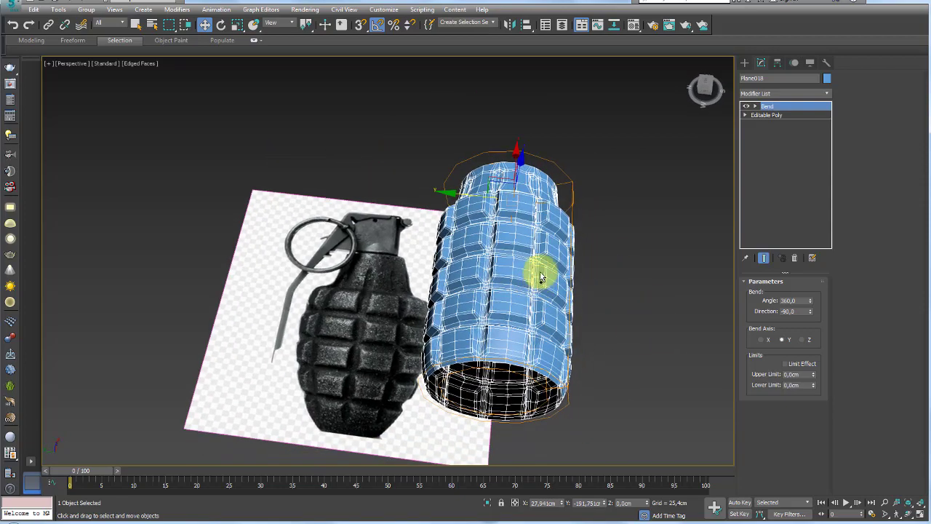
# Step: Add an Edit Poly modifier above the Bend
pyautogui.hotkey('ctrl', 'e')
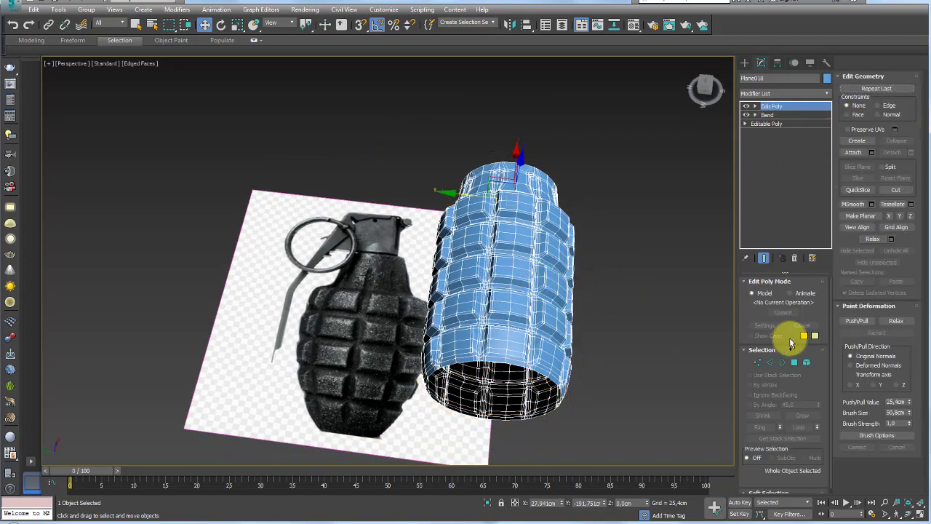
pyautogui.click(783, 362)
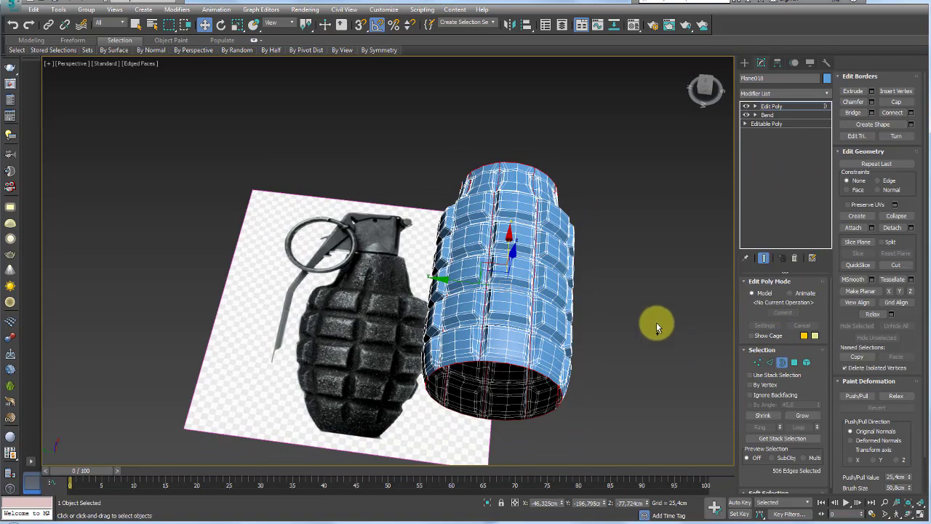
pyautogui.click(758, 362)
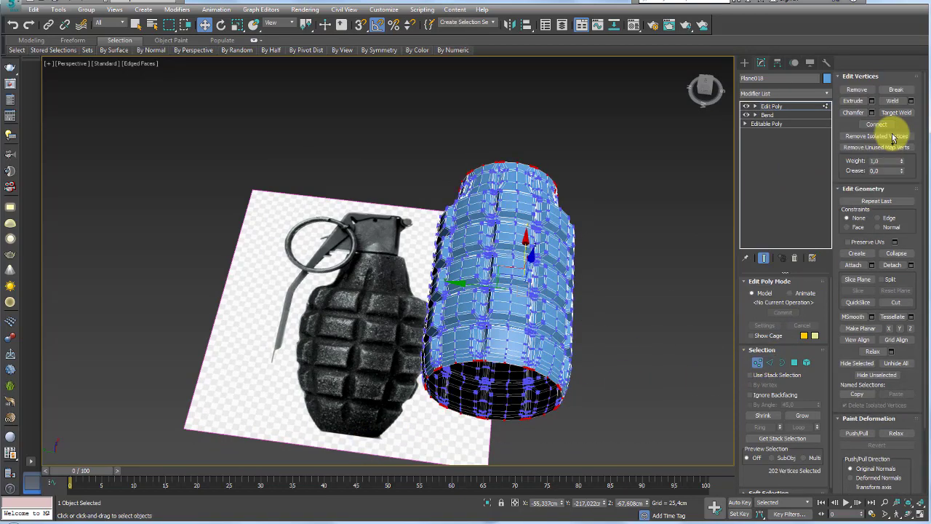
pyautogui.click(776, 110)
# Step: Roll and zoom the top view so the grenade stands upright beside the reference
pyautogui.keyDown('alt'); pyautogui.moveTo(575, 260); pyautogui.dragTo(534, 238, button='middle'); pyautogui.keyUp('alt')
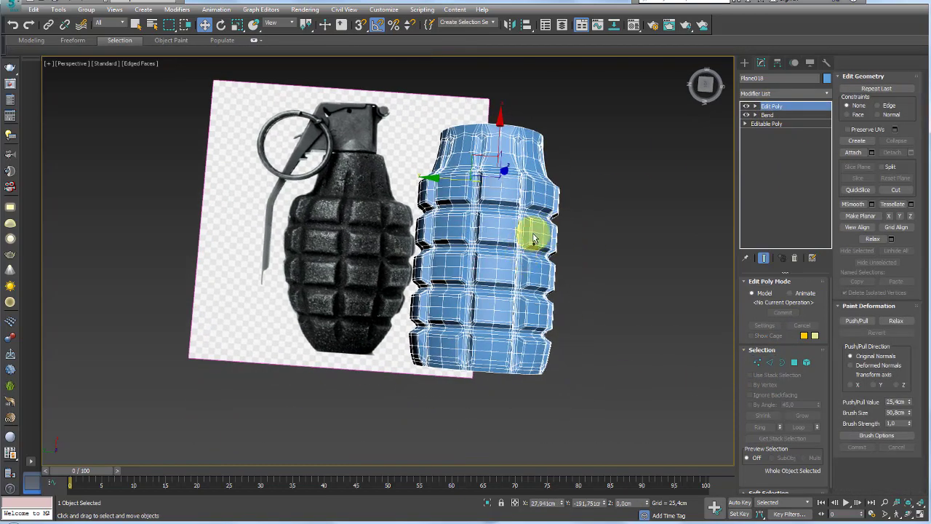
pyautogui.press('t')
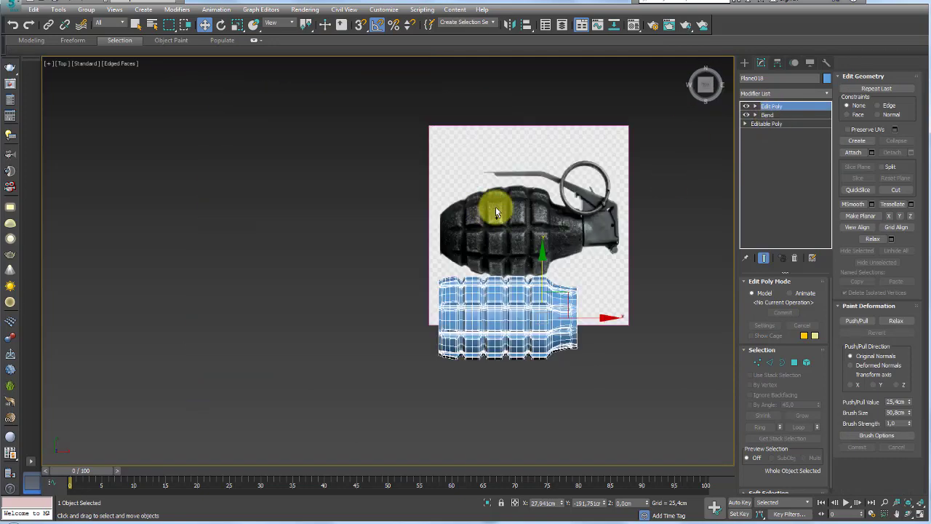
pyautogui.scroll(3, 545, 244)
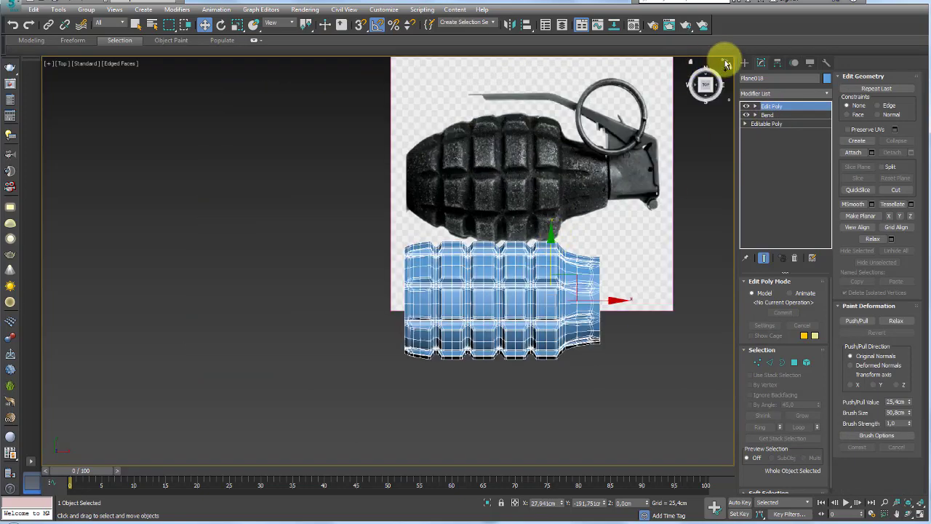
pyautogui.click(726, 64)
pyautogui.scroll(2, 584, 323)
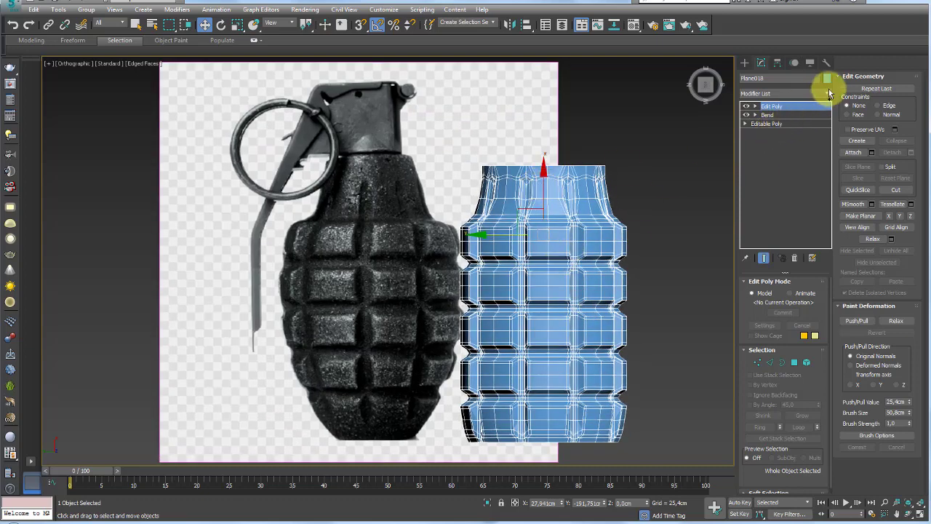
pyautogui.click(827, 93)
# Step: Add an FFD 3x3x3 and scale its top row of control points inward
pyautogui.moveTo(827, 105); pyautogui.dragTo(823, 233)
pyautogui.click(781, 337)
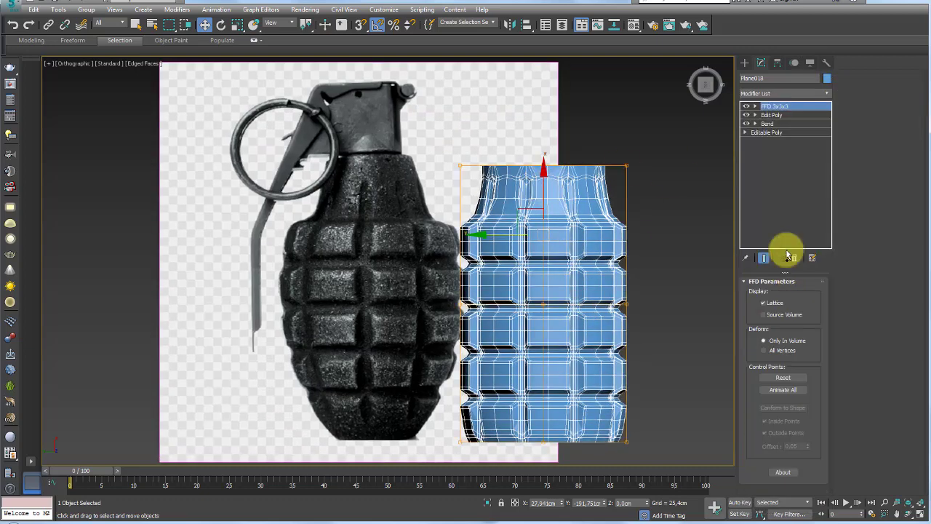
pyautogui.click(755, 106)
pyautogui.click(779, 115)
pyautogui.moveTo(657, 165); pyautogui.dragTo(455, 178)
pyautogui.press('e')
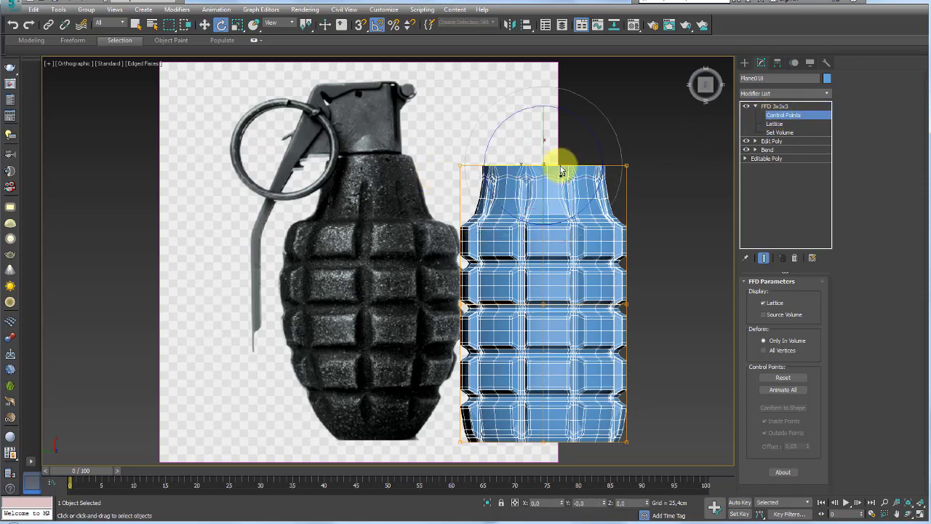
pyautogui.press('r')
pyautogui.moveTo(540, 150); pyautogui.dragTo(551, 191)
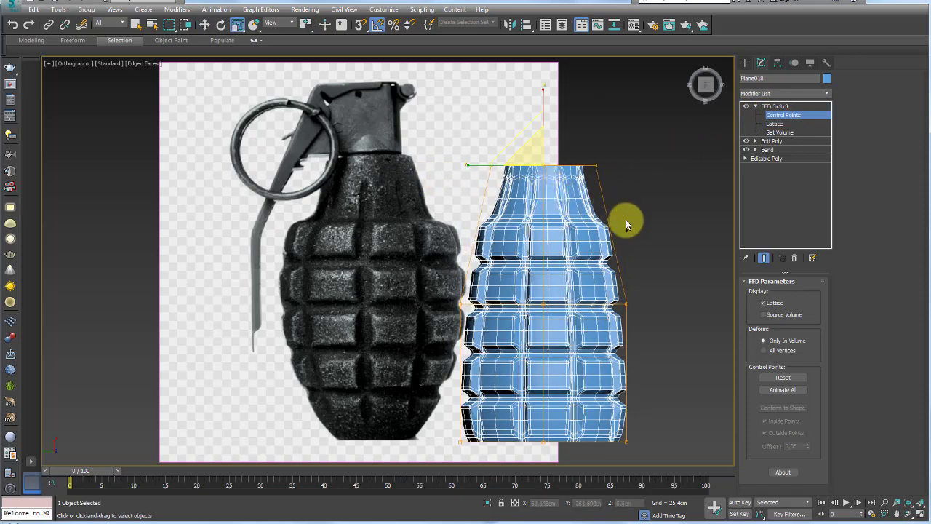
# Step: Scale the middle row of lattice points to shape the grenade's wider middle
pyautogui.moveTo(383, 331); pyautogui.dragTo(385, 331)
pyautogui.moveTo(536, 291); pyautogui.dragTo(554, 298)
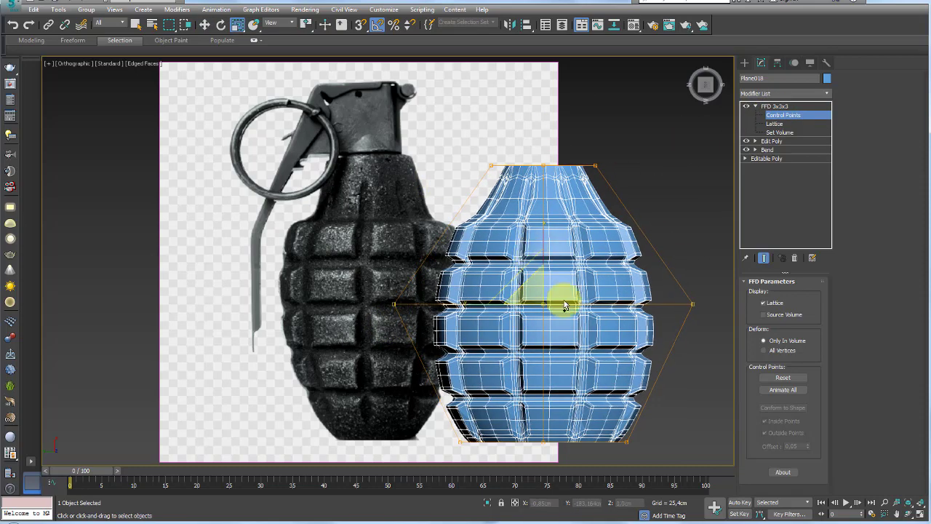
pyautogui.moveTo(661, 397); pyautogui.dragTo(530, 468)
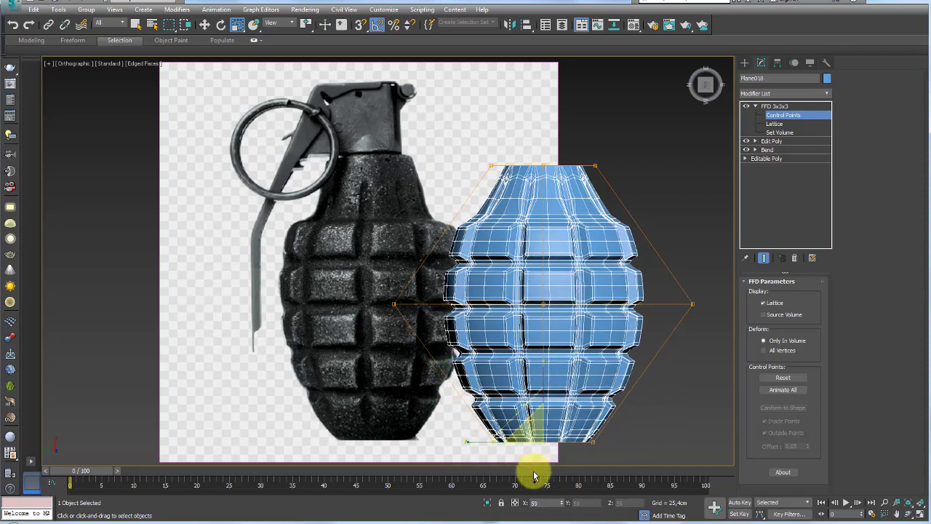
pyautogui.moveTo(697, 354); pyautogui.dragTo(353, 266)
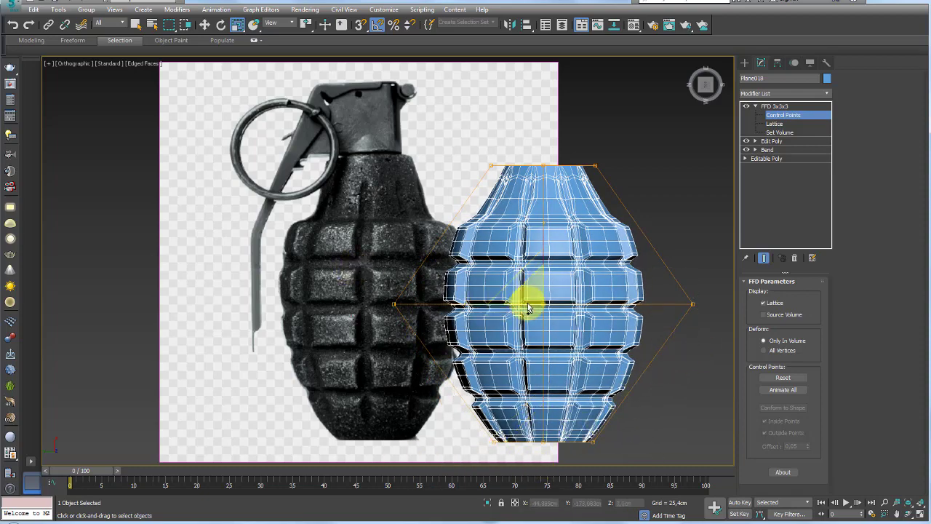
pyautogui.moveTo(526, 298); pyautogui.dragTo(533, 318)
# Step: Adjust the narrowed top's width and raise the top control points slightly
pyautogui.scroll(4, 553, 200)
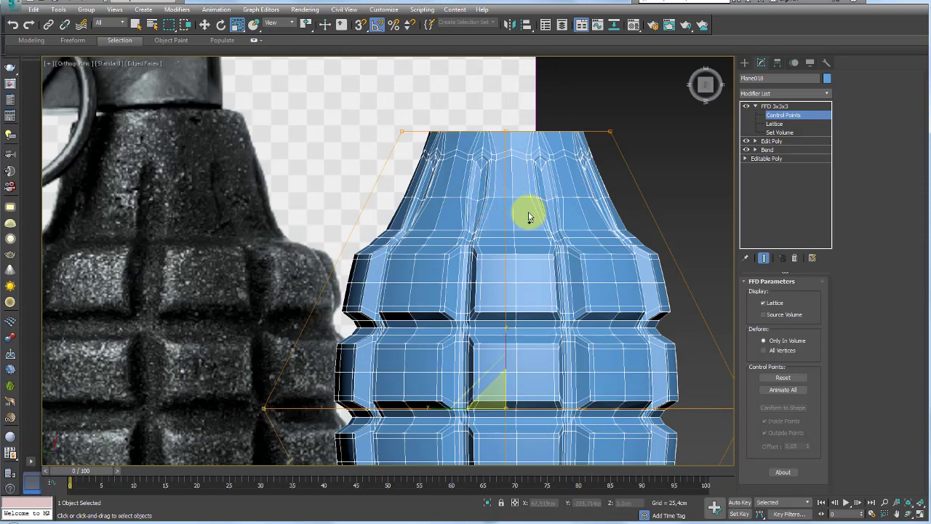
pyautogui.scroll(4, 510, 218)
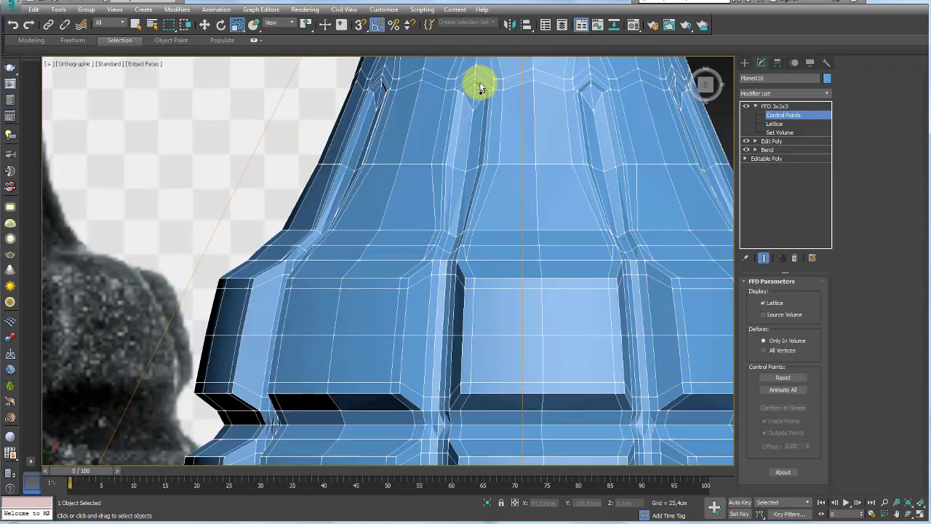
pyautogui.scroll(-5, 378, 150)
pyautogui.scroll(-1, 567, 143)
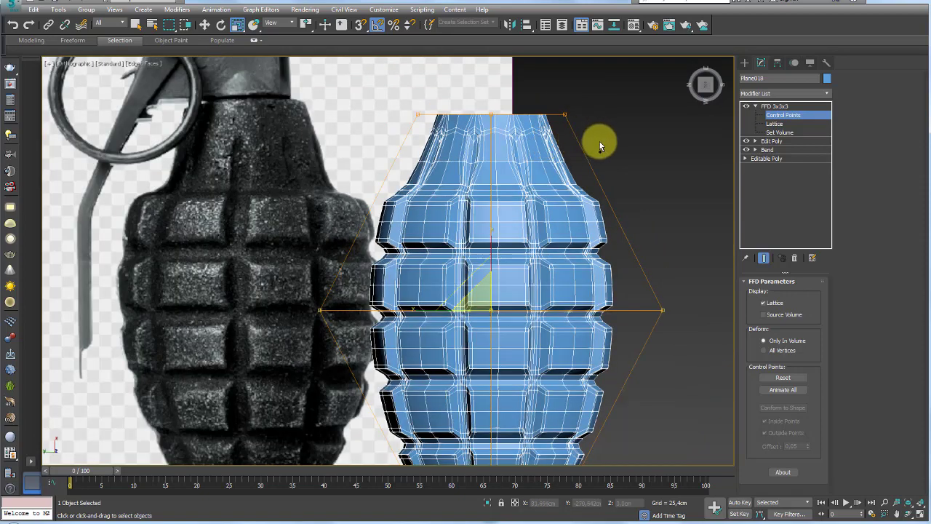
pyautogui.moveTo(478, 108); pyautogui.dragTo(476, 108)
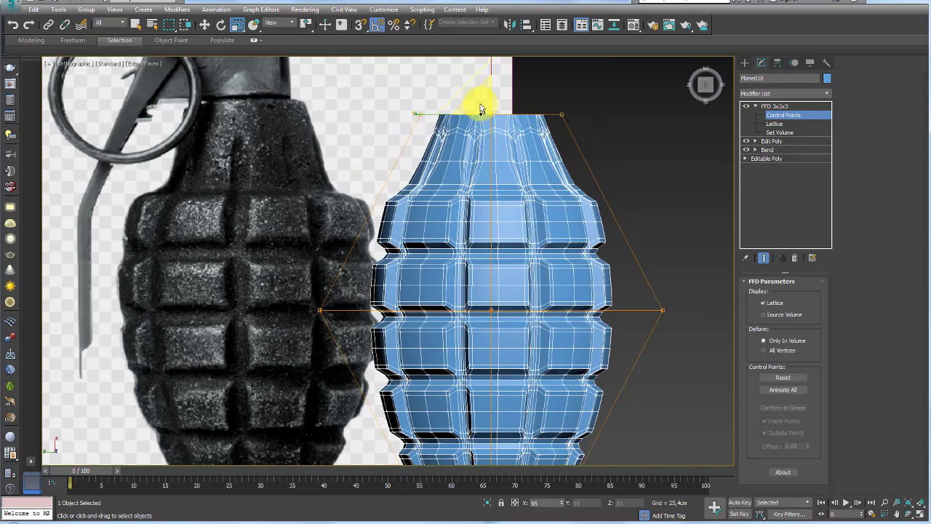
pyautogui.press('w')
pyautogui.scroll(-4, 520, 197)
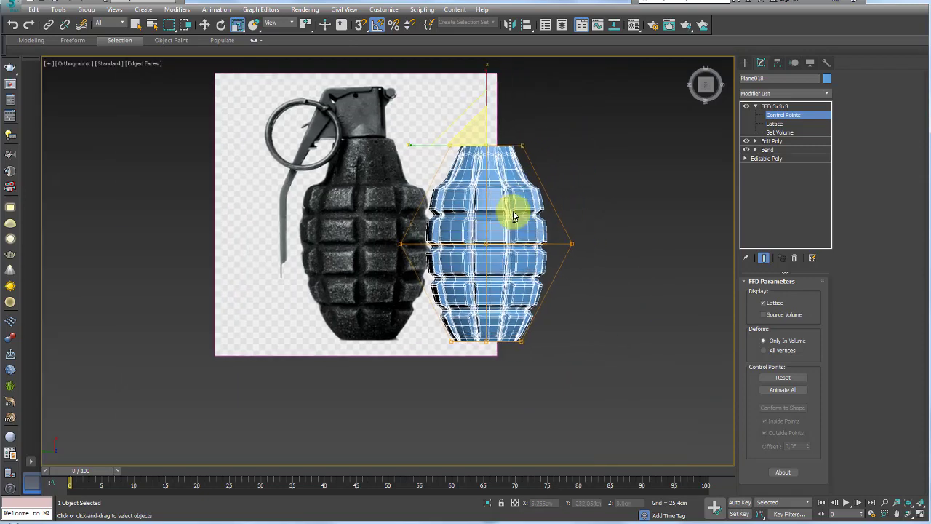
pyautogui.scroll(3, 536, 141)
pyautogui.moveTo(470, 85); pyautogui.dragTo(474, 73)
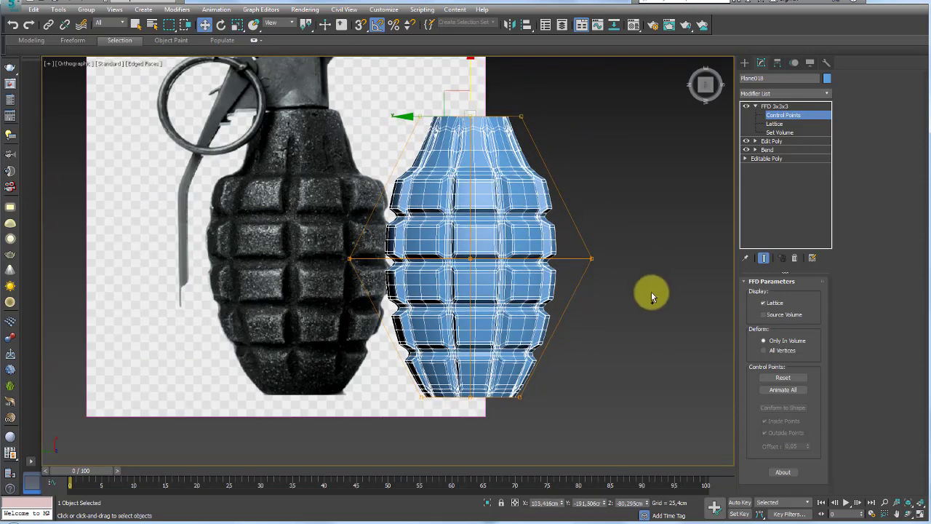
# Step: Scale the middle control points outward to widen the grenade body further
pyautogui.moveTo(652, 292)
pyautogui.mouseDown()
pyautogui.moveTo(423, 225)
pyautogui.moveTo(474, 209)
pyautogui.mouseUp()
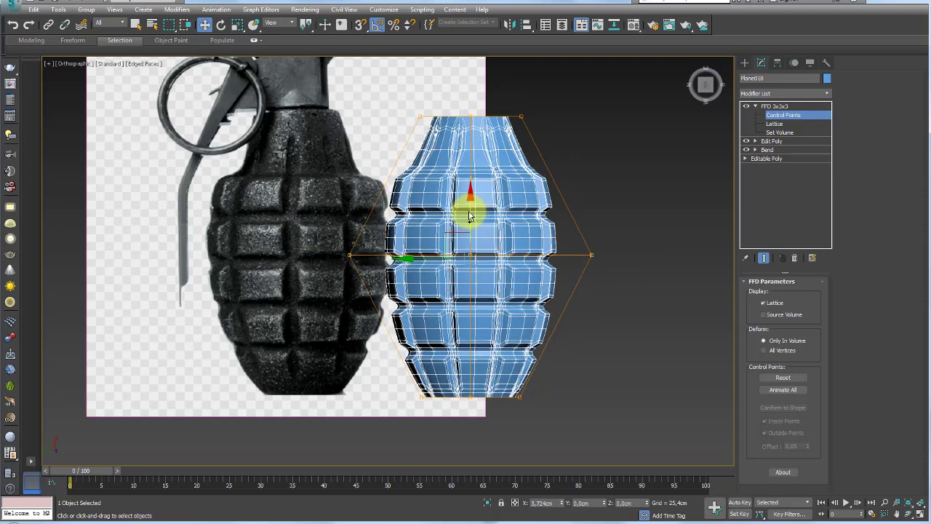
pyautogui.press('r')
pyautogui.moveTo(478, 256); pyautogui.dragTo(459, 236)
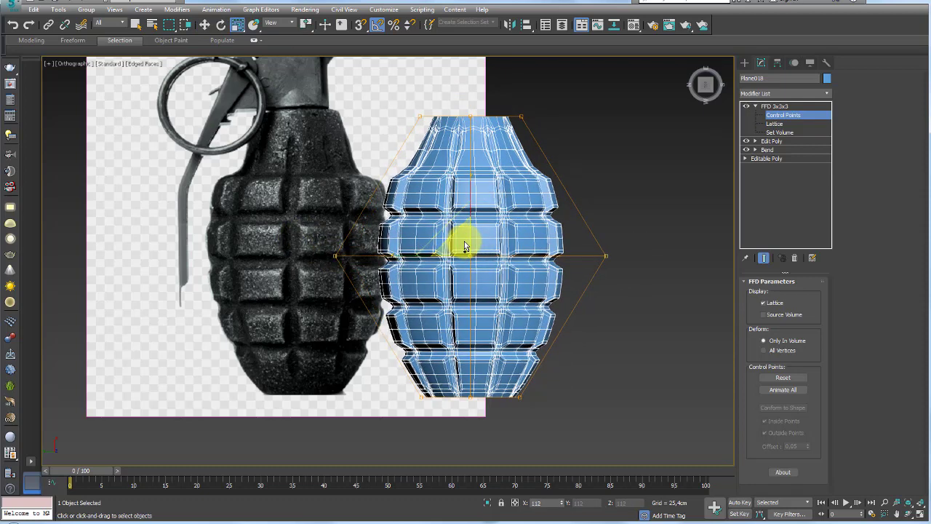
pyautogui.click(756, 106)
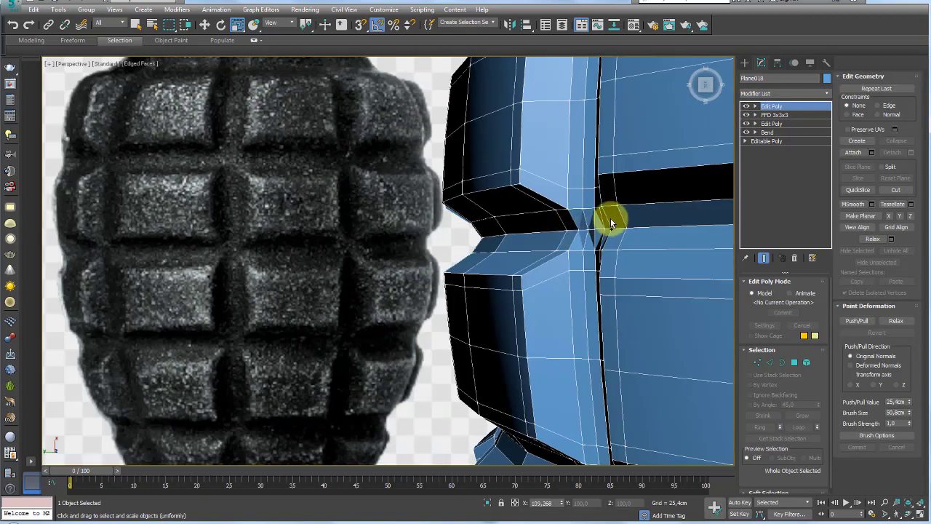
# Step: Select the top opening's border rim and scale it inward
pyautogui.scroll(-5, 615, 222)
pyautogui.moveTo(624, 224)
pyautogui.keyDown('alt'); pyautogui.mouseDown(button='middle')
pyautogui.moveTo(441, 315)
pyautogui.moveTo(615, 285)
pyautogui.mouseUp(button='middle'); pyautogui.keyUp('alt')
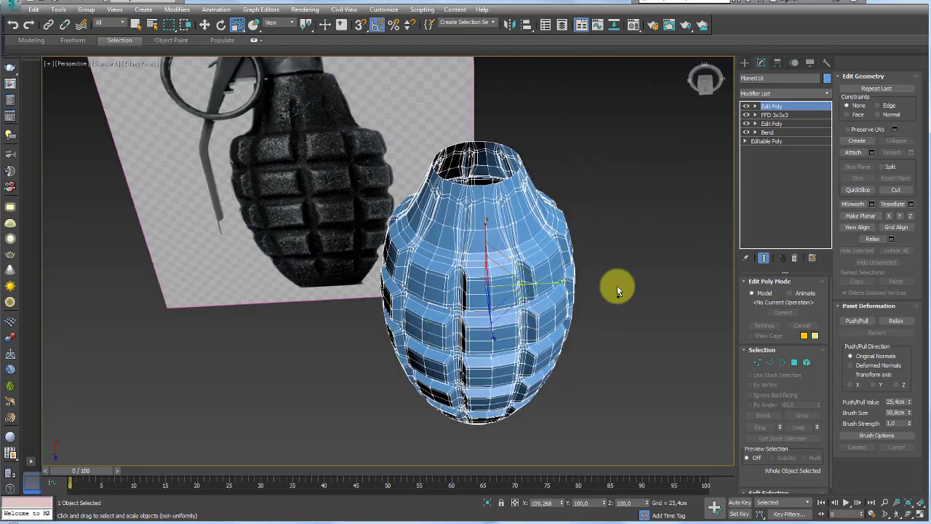
pyautogui.click(783, 362)
pyautogui.scroll(3, 576, 183)
pyautogui.click(441, 258)
pyautogui.scroll(2, 473, 231)
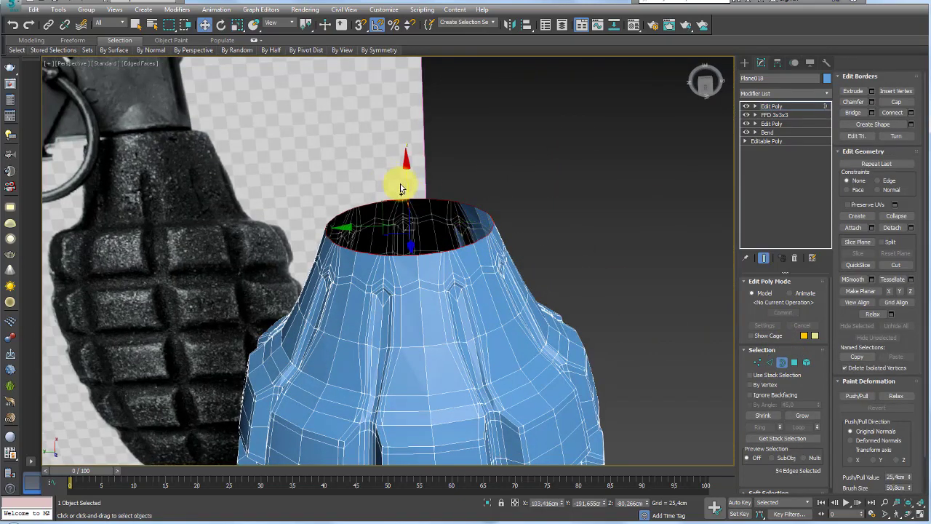
pyautogui.press('r')
pyautogui.moveTo(411, 215); pyautogui.dragTo(426, 227)
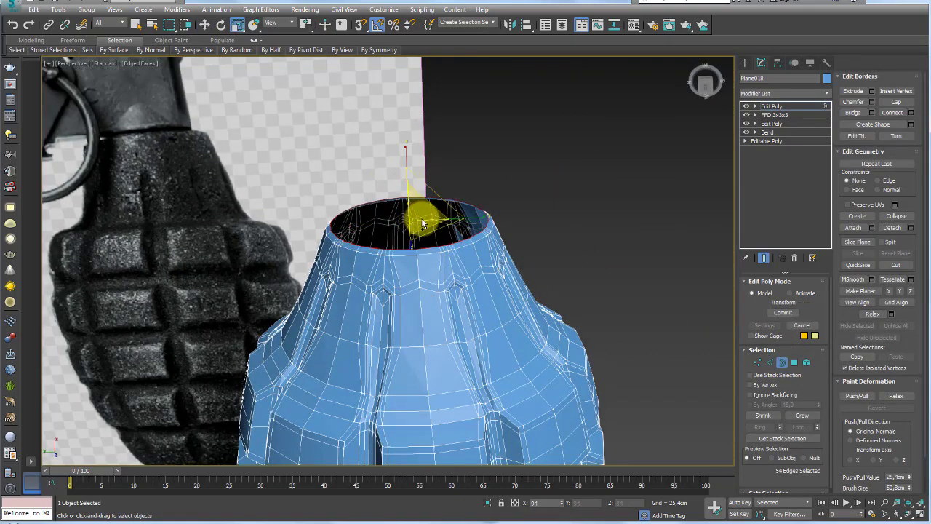
# Step: Inspect the narrowed top opening up close, then go to the Create panel
pyautogui.moveTo(426, 228)
pyautogui.keyDown('alt'); pyautogui.mouseDown(button='middle')
pyautogui.moveTo(476, 202)
pyautogui.moveTo(543, 219)
pyautogui.moveTo(401, 343)
pyautogui.moveTo(477, 333)
pyautogui.moveTo(453, 354)
pyautogui.mouseUp(button='middle'); pyautogui.keyUp('alt')
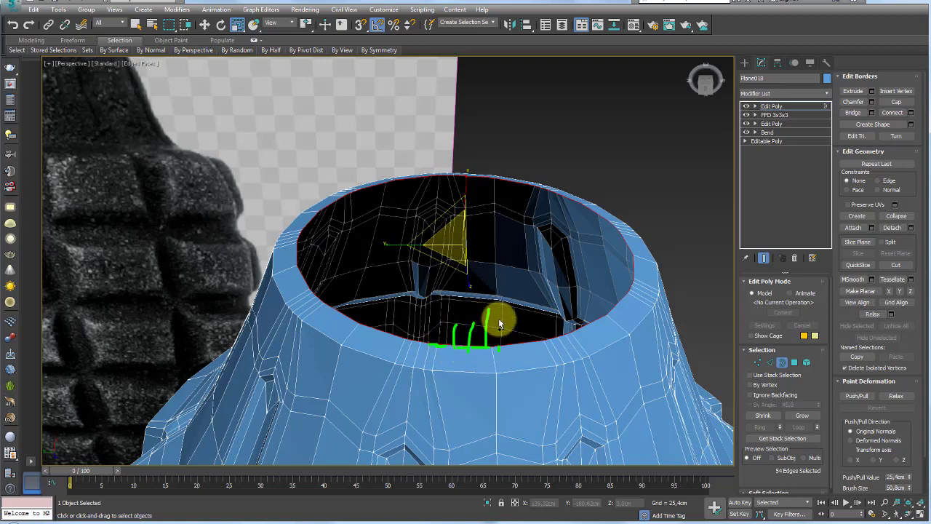
pyautogui.scroll(-3, 539, 327)
pyautogui.scroll(-2, 640, 313)
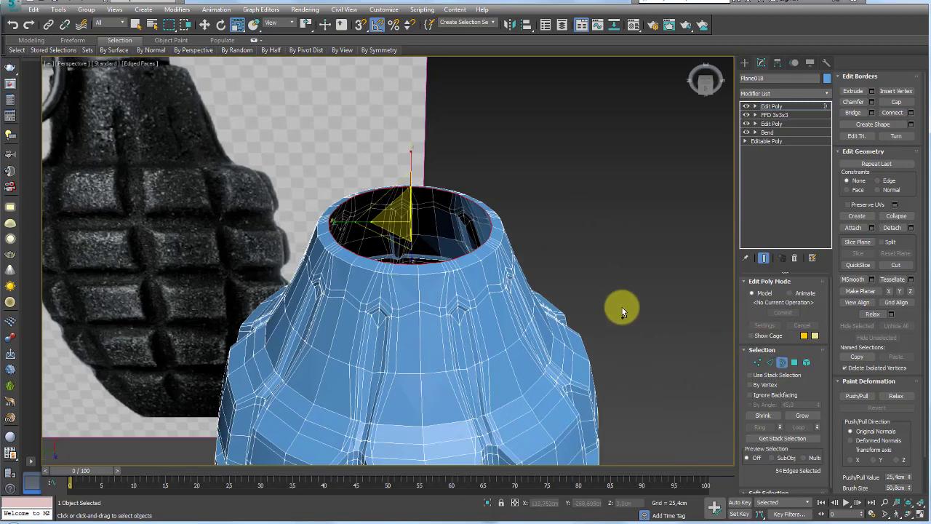
pyautogui.scroll(1, 597, 309)
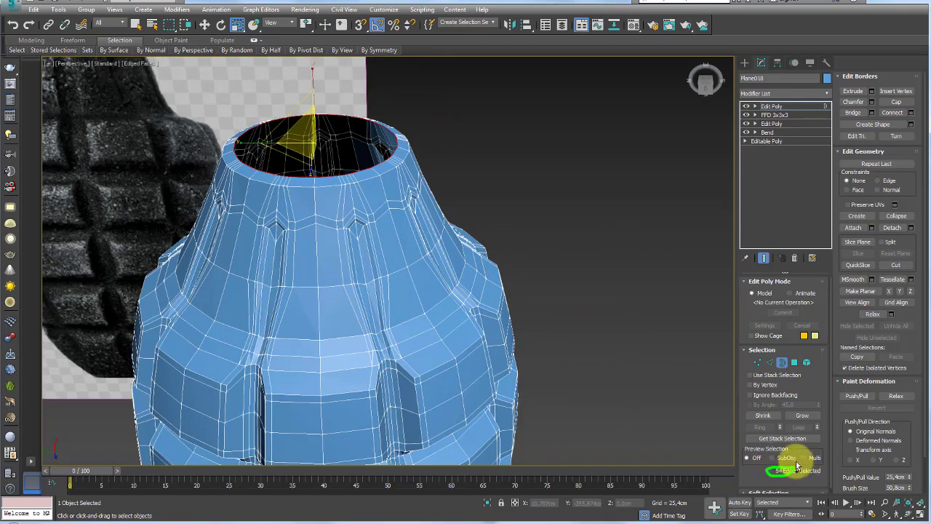
pyautogui.click(771, 106)
# Step: Create a cylinder right of the grenade with 54 sides and 1 height segment
pyautogui.click(745, 63)
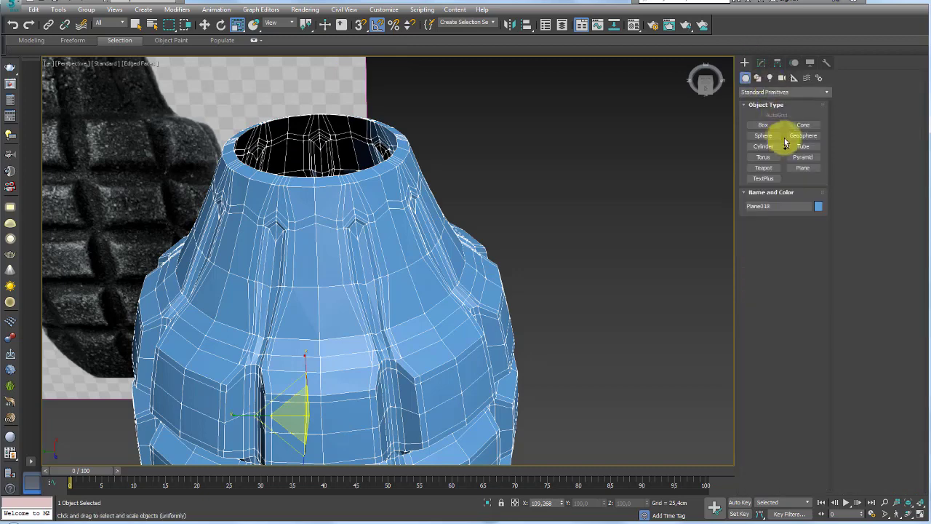
pyautogui.click(764, 146)
pyautogui.moveTo(628, 400)
pyautogui.mouseDown()
pyautogui.moveTo(643, 410)
pyautogui.moveTo(664, 394)
pyautogui.mouseUp()
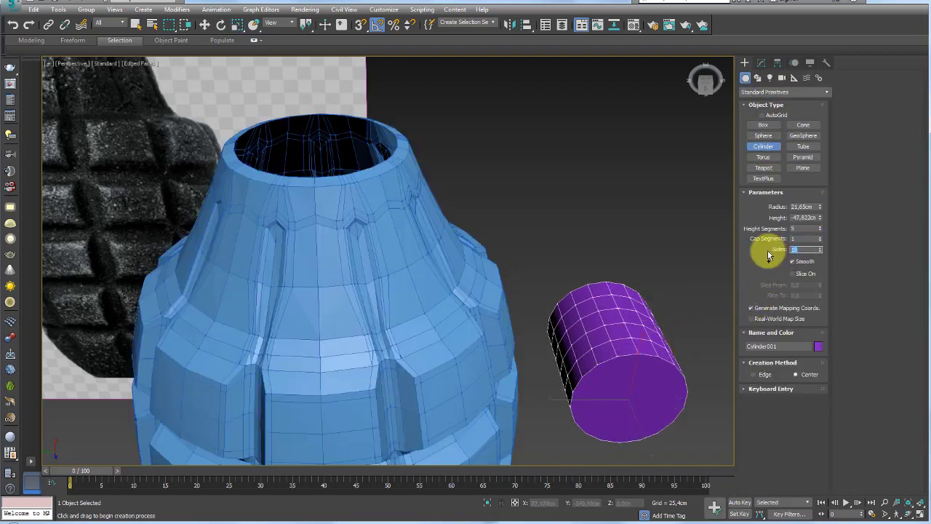
pyautogui.write('54')
pyautogui.press('Return')
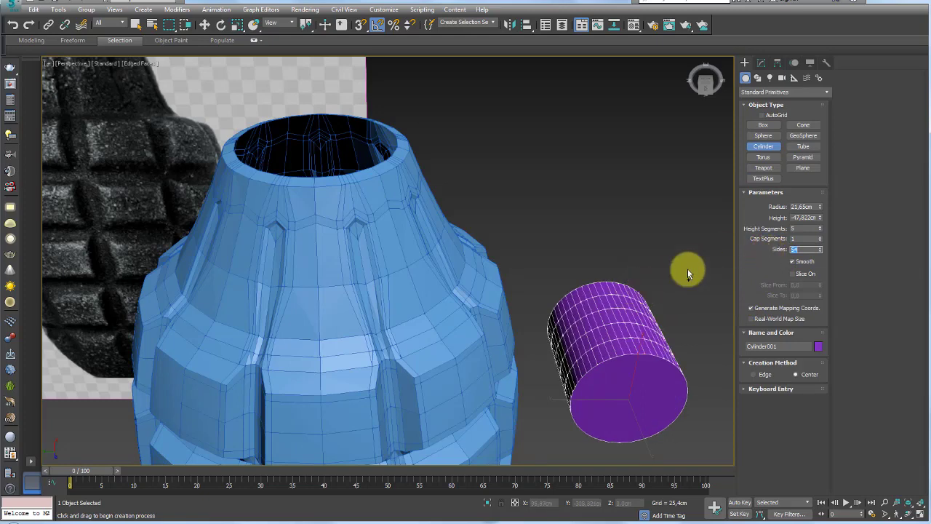
pyautogui.rightClick(815, 229)
pyautogui.click(820, 225)
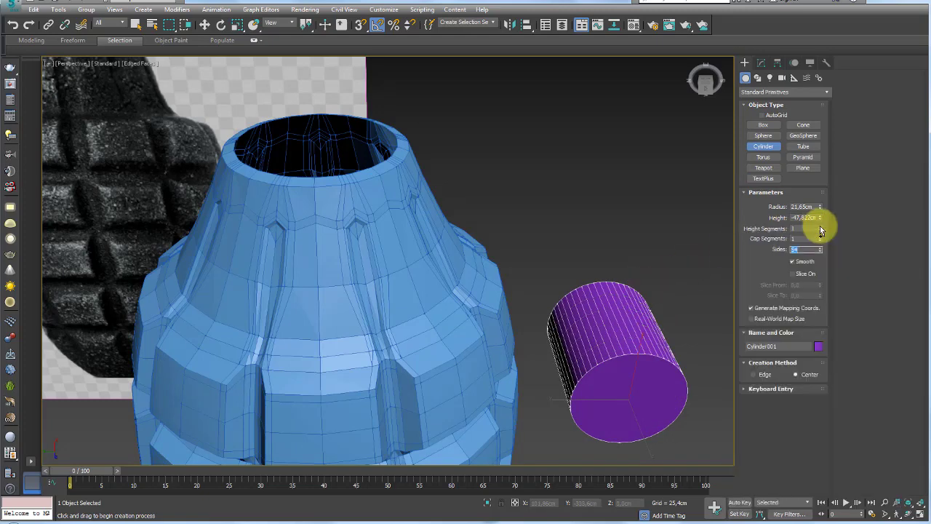
pyautogui.scroll(-4, 661, 259)
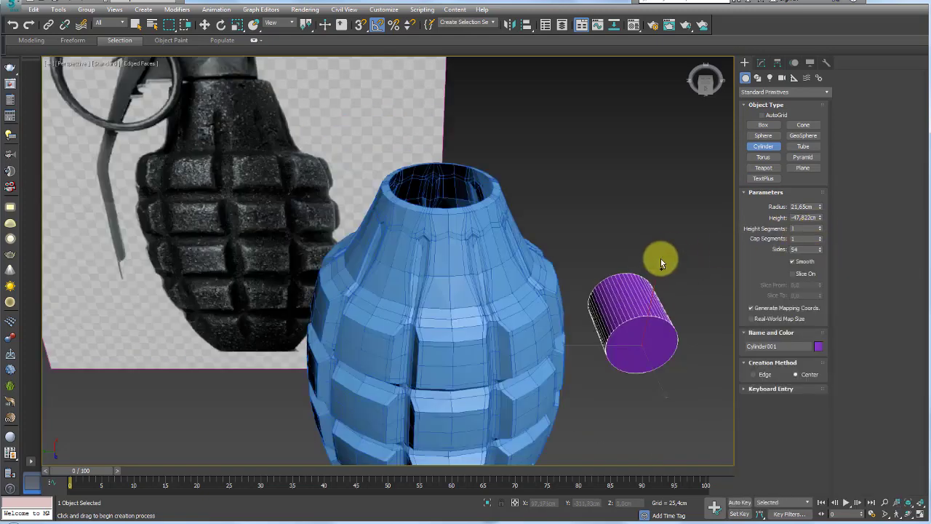
# Step: Align the cylinder to the grenade body and raise it above the top opening
pyautogui.hotkey('alt', 'a')
pyautogui.click(475, 264)
pyautogui.click(474, 332)
pyautogui.keyDown('alt'); pyautogui.moveTo(473, 336); pyautogui.dragTo(463, 307, button='middle'); pyautogui.keyUp('alt')
pyautogui.moveTo(463, 307)
pyautogui.mouseDown()
pyautogui.moveTo(453, 279)
pyautogui.moveTo(473, 164)
pyautogui.mouseUp()
pyautogui.hotkey('alt', 'a')
pyautogui.click(476, 263)
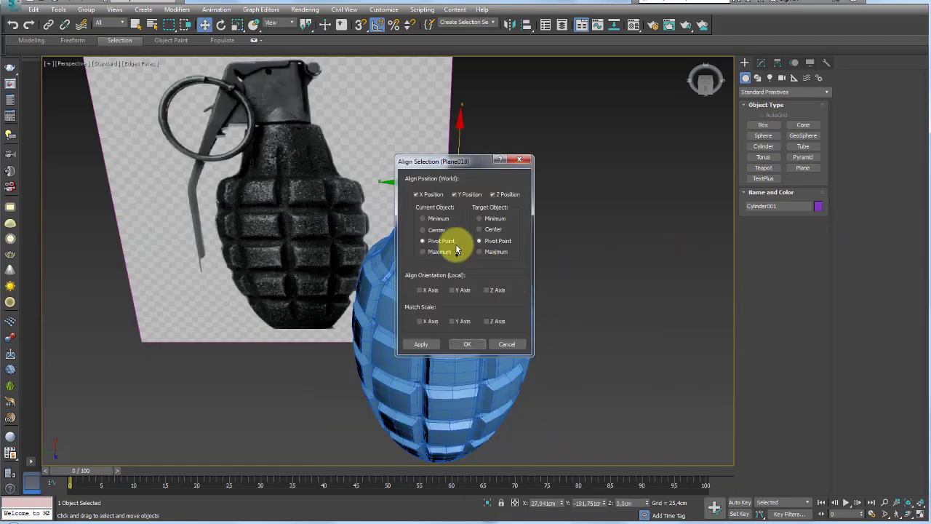
# Step: Center the cylinder on the grenade, rotate it -85 degrees upright and lift it
pyautogui.click(468, 345)
pyautogui.press('e')
pyautogui.moveTo(452, 335); pyautogui.dragTo(455, 382)
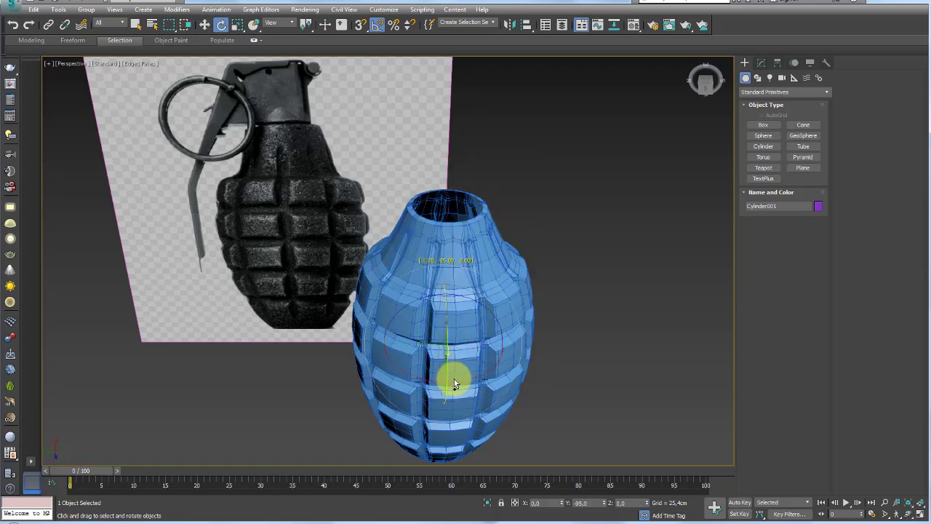
pyautogui.press('w')
pyautogui.moveTo(457, 303); pyautogui.dragTo(461, 161)
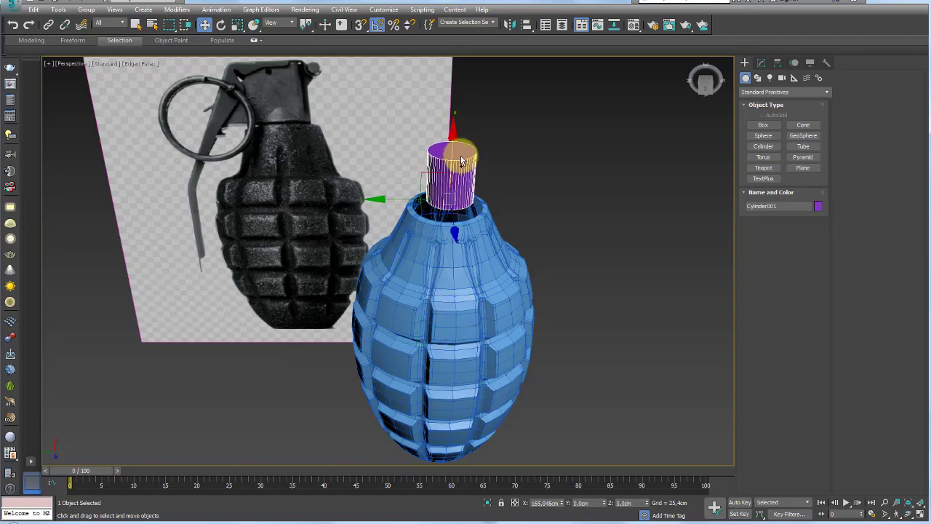
pyautogui.scroll(4, 460, 161)
# Step: Scale the cylinder to fit the neck and lower it onto the grenade top
pyautogui.press('r')
pyautogui.moveTo(454, 214); pyautogui.dragTo(458, 183)
pyautogui.moveTo(458, 184)
pyautogui.keyDown('alt'); pyautogui.mouseDown(button='middle')
pyautogui.moveTo(478, 211)
pyautogui.moveTo(493, 198)
pyautogui.mouseUp(button='middle'); pyautogui.keyUp('alt')
pyautogui.press('w')
pyautogui.moveTo(446, 163); pyautogui.dragTo(451, 220)
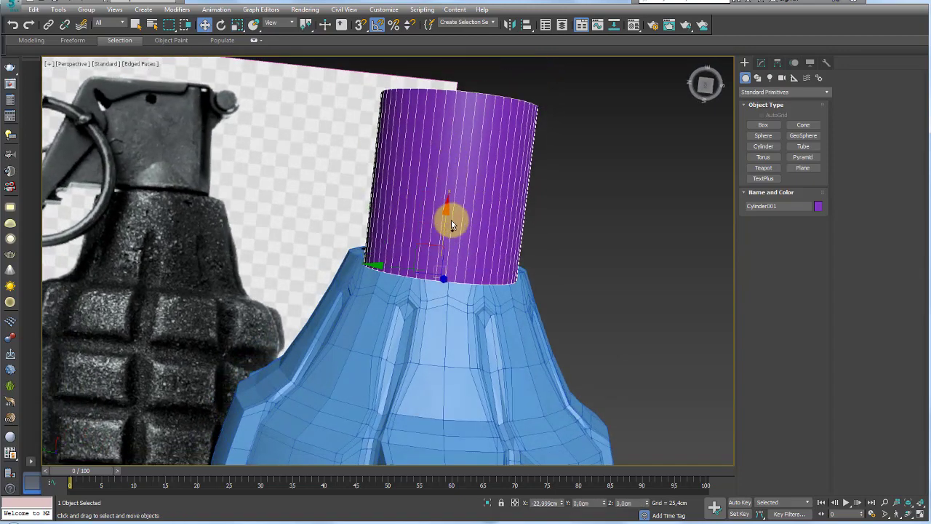
pyautogui.moveTo(451, 220)
pyautogui.keyDown('alt'); pyautogui.mouseDown(button='middle')
pyautogui.moveTo(481, 286)
pyautogui.moveTo(499, 264)
pyautogui.mouseUp(button='middle'); pyautogui.keyUp('alt')
# Step: Re-align the cylinder to the grenade centre and move it up onto the top
pyautogui.hotkey('alt', 'a')
pyautogui.click(534, 294)
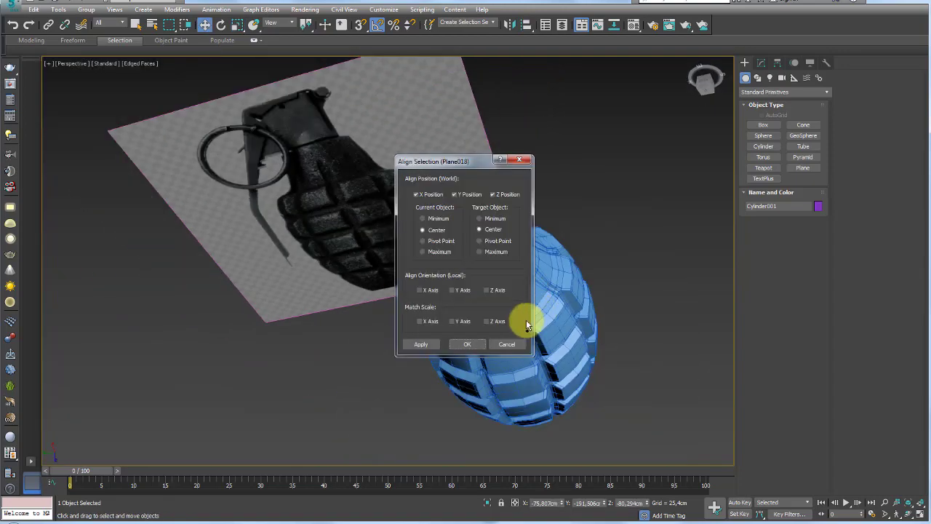
pyautogui.click(469, 345)
pyautogui.keyDown('alt'); pyautogui.moveTo(505, 343); pyautogui.dragTo(499, 298, button='middle'); pyautogui.keyUp('alt')
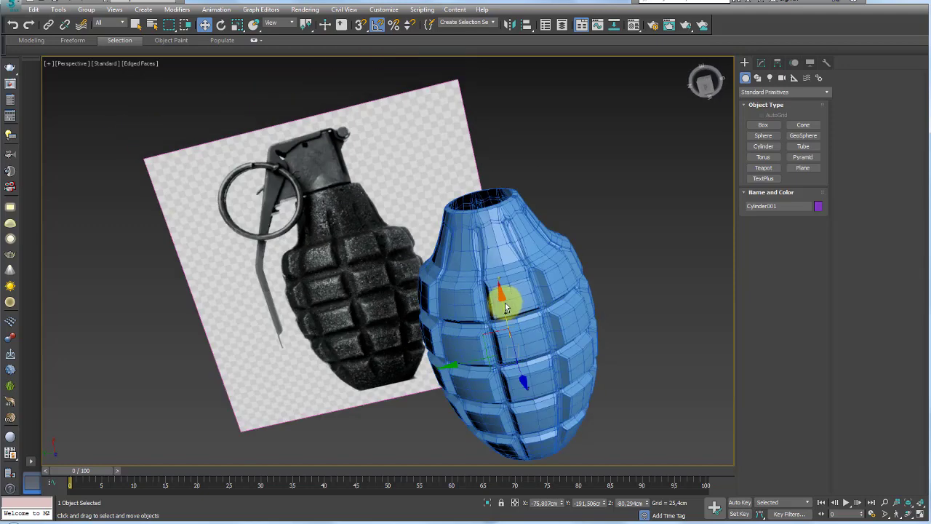
pyautogui.moveTo(500, 298); pyautogui.dragTo(480, 157)
pyautogui.scroll(3, 499, 197)
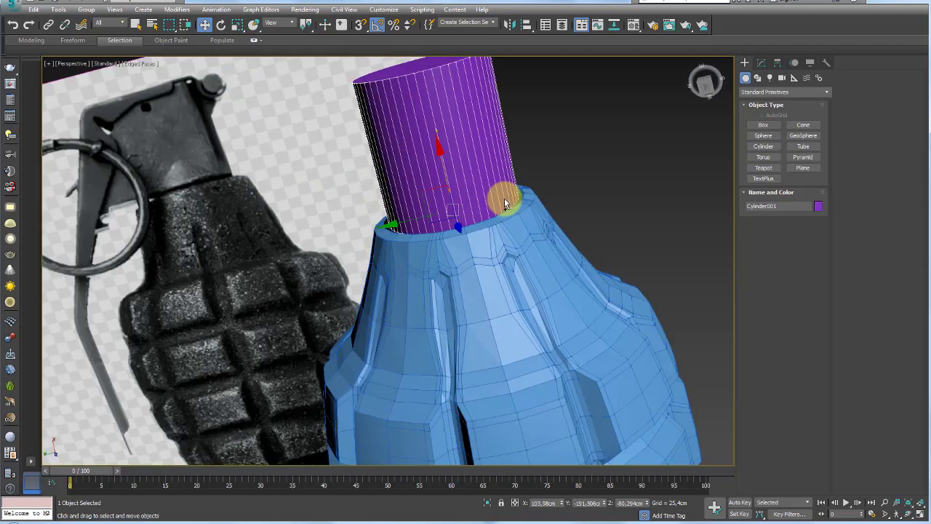
pyautogui.press('r')
pyautogui.press('w')
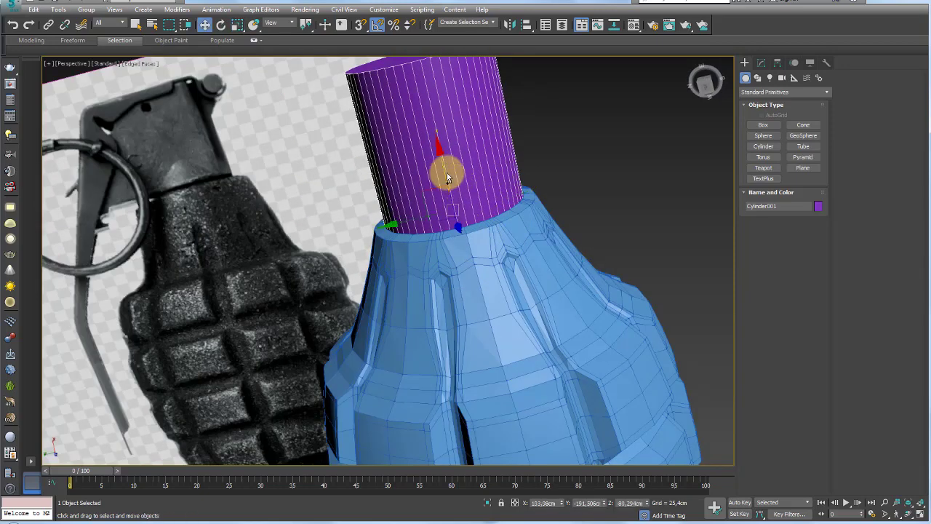
pyautogui.keyDown('alt'); pyautogui.moveTo(436, 156); pyautogui.dragTo(514, 249, button='middle'); pyautogui.keyUp('alt')
pyautogui.click(514, 246)
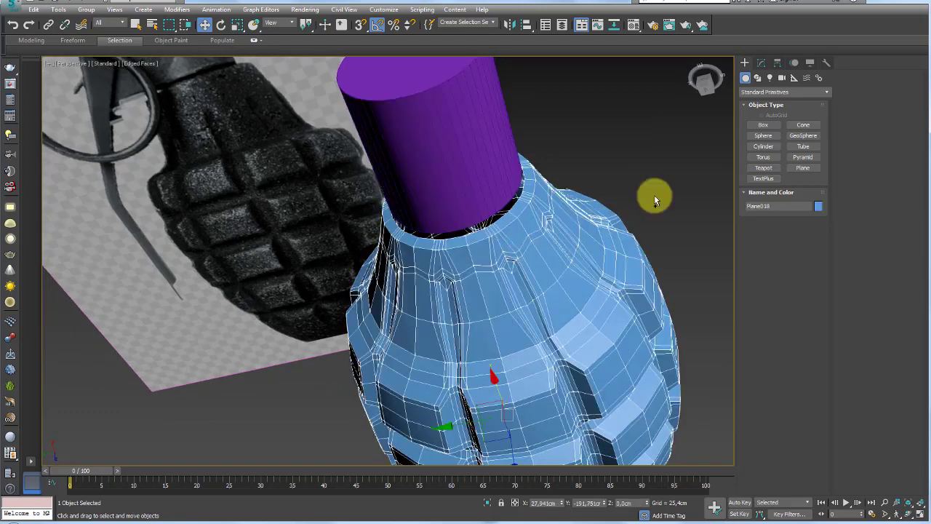
# Step: Attach the cylinder into the grenade's Edit Poly mesh
pyautogui.click(760, 63)
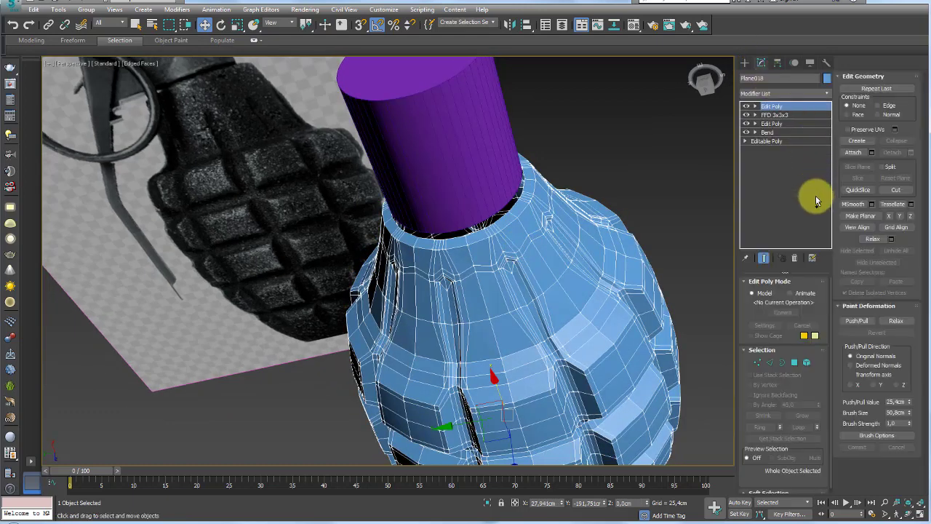
pyautogui.click(852, 152)
pyautogui.click(506, 155)
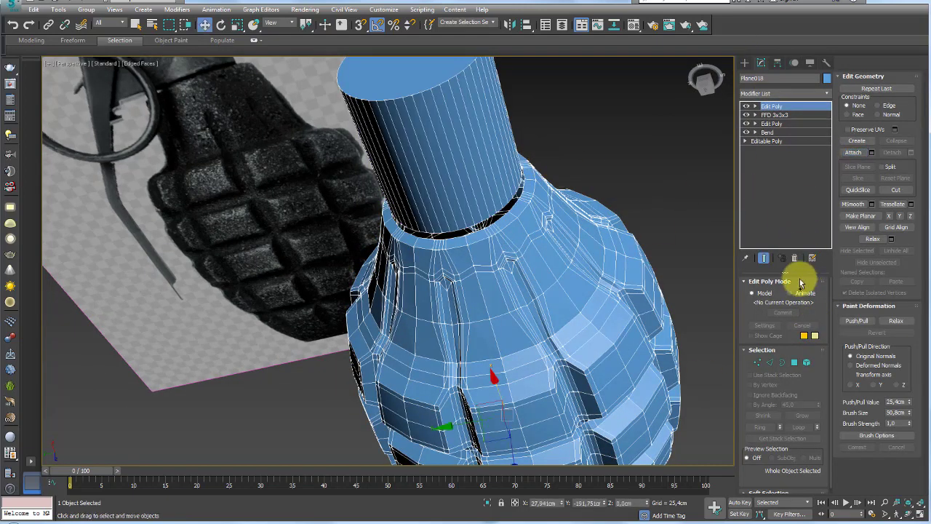
pyautogui.click(793, 361)
pyautogui.moveTo(499, 172)
pyautogui.keyDown('alt'); pyautogui.mouseDown(button='middle')
pyautogui.moveTo(471, 133)
pyautogui.moveTo(473, 225)
pyautogui.moveTo(472, 214)
pyautogui.mouseUp(button='middle'); pyautogui.keyUp('alt')
pyautogui.scroll(3, 488, 233)
pyautogui.click(488, 232)
pyautogui.click(676, 254)
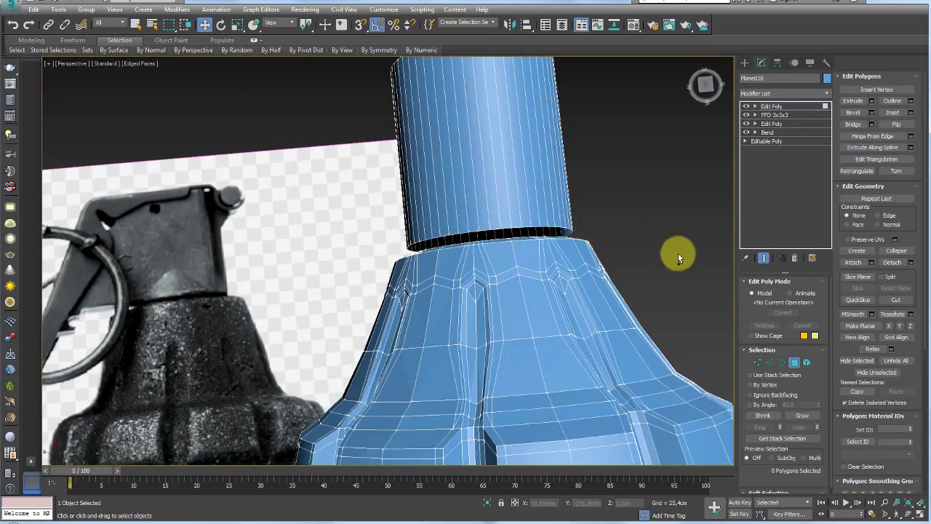
pyautogui.keyDown('alt'); pyautogui.moveTo(644, 270); pyautogui.dragTo(629, 264, button='middle'); pyautogui.keyUp('alt')
# Step: Bridge the cylinder's bottom border to the grenade's top opening and select its edge loop
pyautogui.click(782, 361)
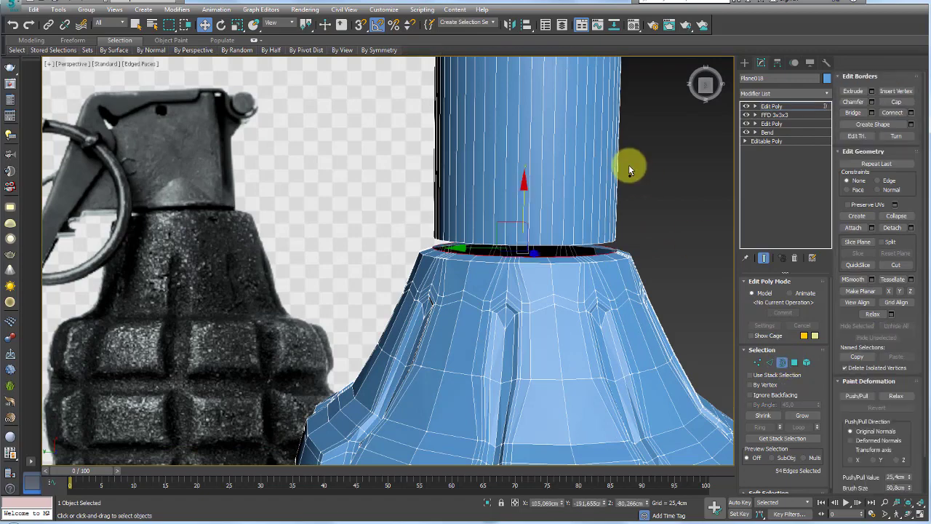
pyautogui.click(601, 259)
pyautogui.click(859, 114)
pyautogui.moveTo(622, 208)
pyautogui.keyDown('alt'); pyautogui.mouseDown(button='middle')
pyautogui.moveTo(620, 245)
pyautogui.moveTo(599, 267)
pyautogui.mouseUp(button='middle'); pyautogui.keyUp('alt')
pyautogui.click(770, 362)
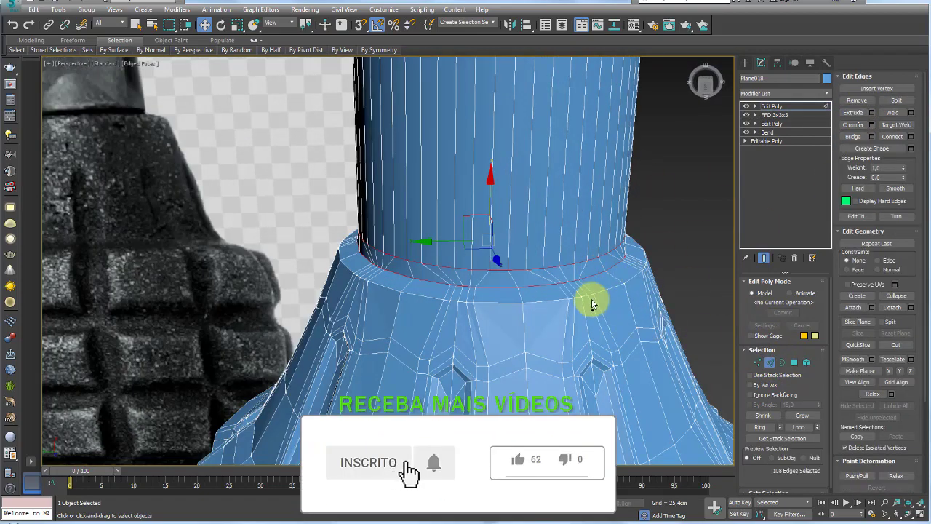
pyautogui.click(857, 100)
pyautogui.doubleClick(593, 259)
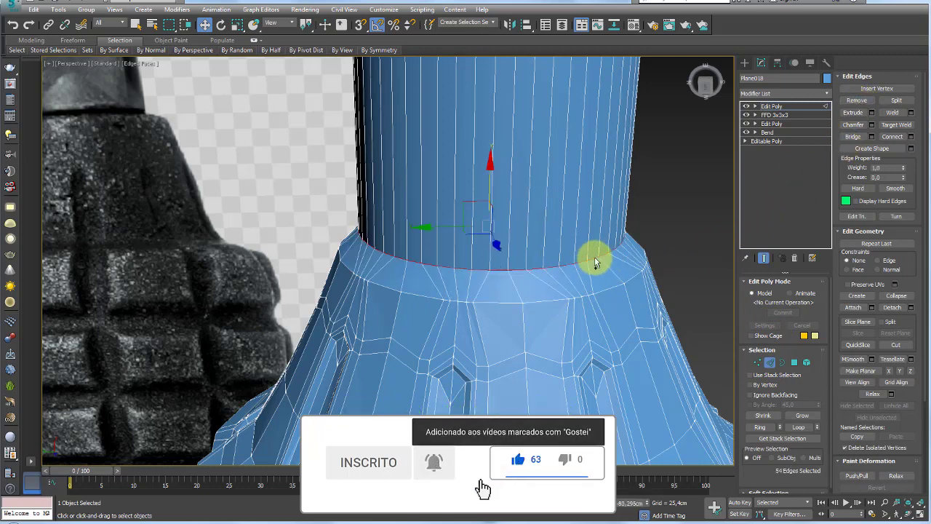
pyautogui.scroll(-3, 600, 248)
# Step: Delete the cylinder's polygons and select the resulting hole's border
pyautogui.click(794, 360)
pyautogui.doubleClick(488, 121)
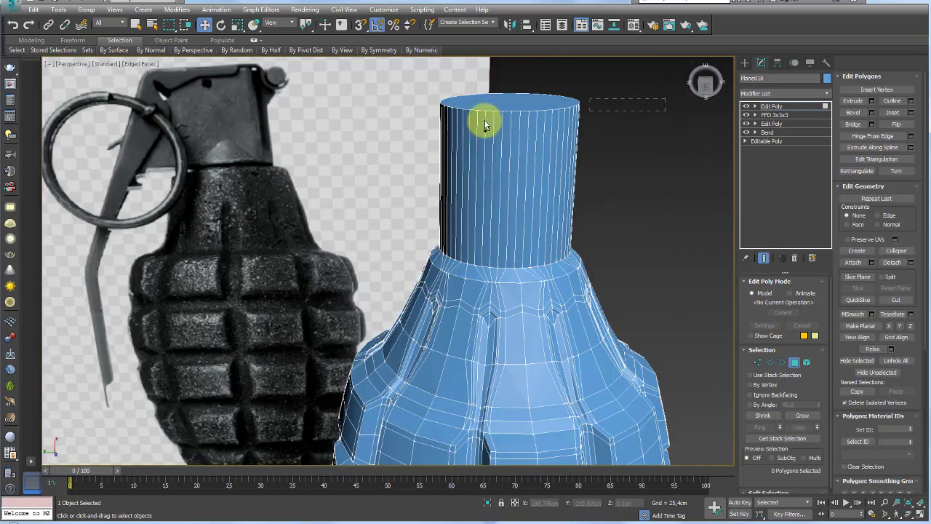
pyautogui.press('Delete')
pyautogui.click(782, 362)
pyautogui.click(536, 270)
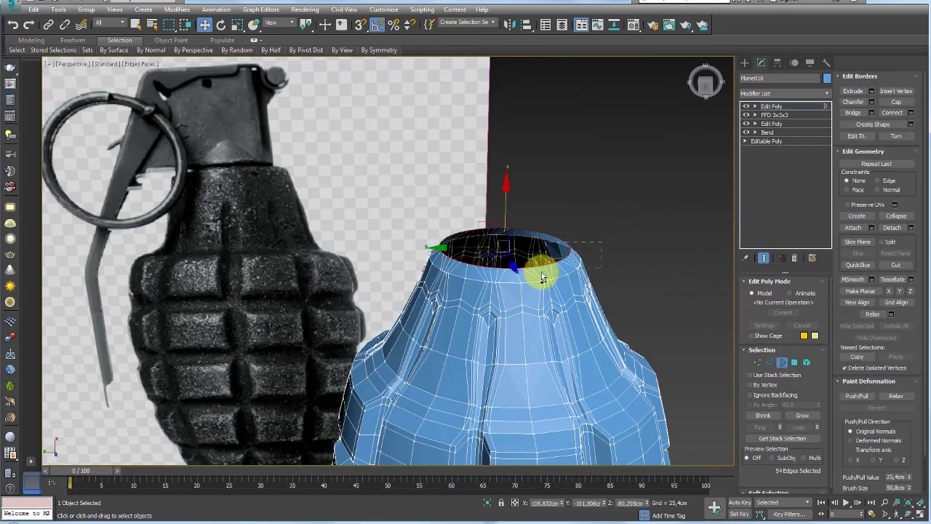
pyautogui.keyDown('alt'); pyautogui.moveTo(536, 270); pyautogui.dragTo(537, 272, button='middle'); pyautogui.keyUp('alt')
pyautogui.scroll(4, 516, 282)
# Step: Scale the hole's border inward to narrow the neck opening
pyautogui.press('w')
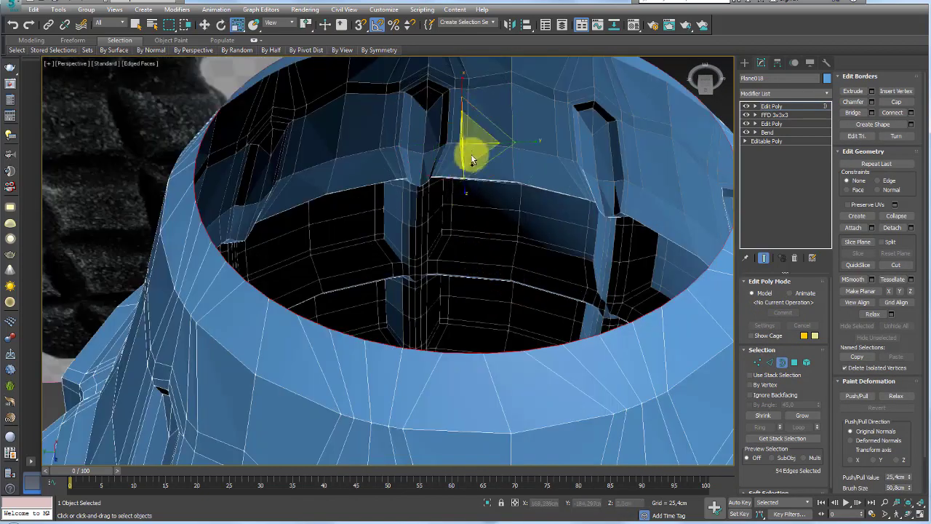
pyautogui.scroll(2, 466, 158)
pyautogui.scroll(1, 466, 158)
pyautogui.scroll(-3, 465, 160)
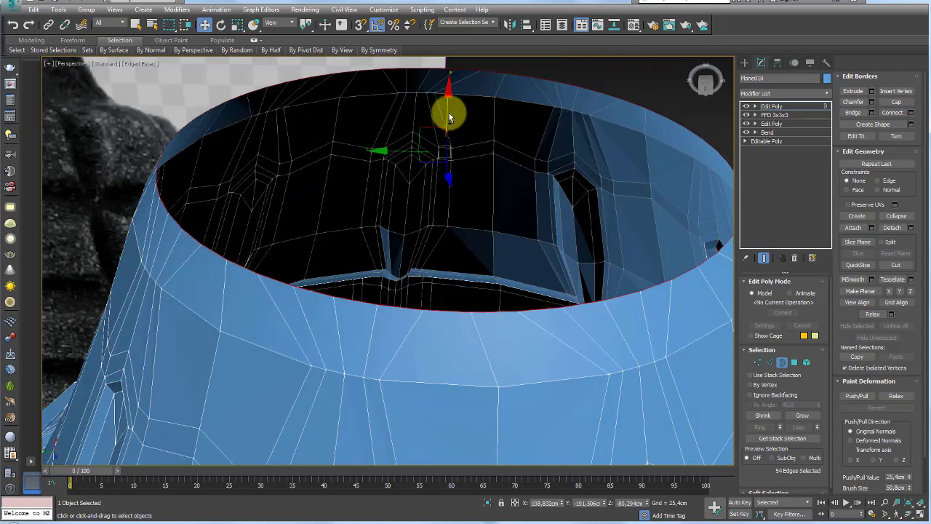
pyautogui.keyDown('alt'); pyautogui.moveTo(447, 114); pyautogui.dragTo(446, 140, button='middle'); pyautogui.keyUp('alt')
pyautogui.scroll(-5, 446, 138)
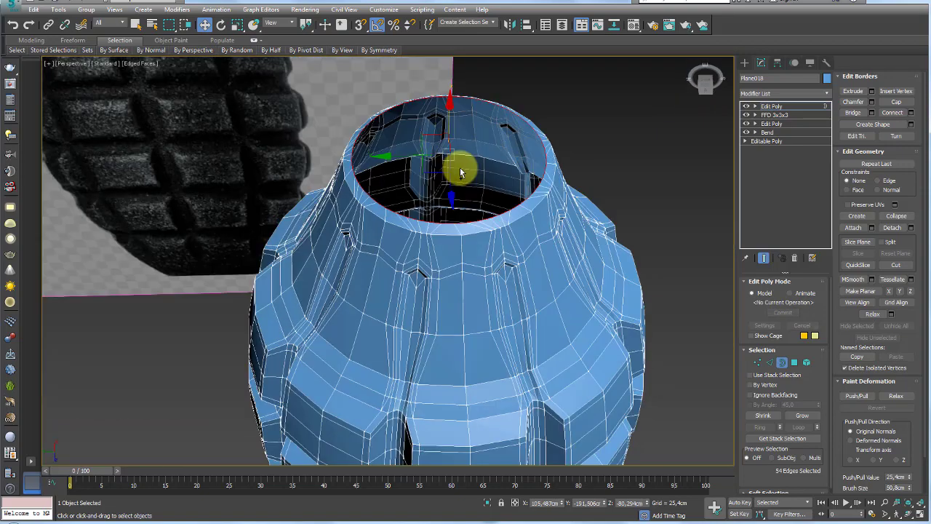
pyautogui.press('e')
pyautogui.press('r')
pyautogui.moveTo(462, 154); pyautogui.dragTo(465, 176)
pyautogui.keyDown('alt'); pyautogui.moveTo(465, 176); pyautogui.dragTo(434, 149, button='middle'); pyautogui.keyUp('alt')
# Step: Exit sub-object mode and view the grenade from the side
pyautogui.click(764, 110)
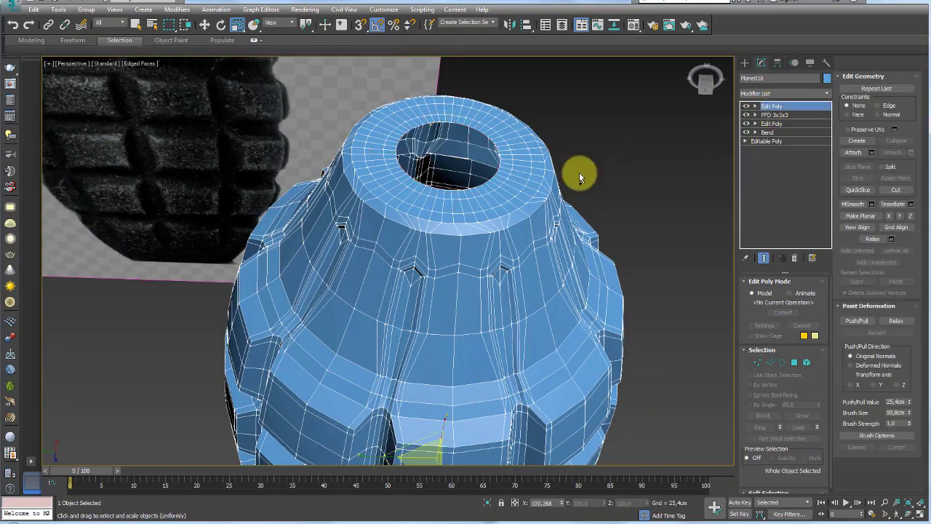
pyautogui.scroll(-3, 579, 172)
pyautogui.keyDown('alt'); pyautogui.moveTo(579, 172); pyautogui.dragTo(539, 194, button='middle'); pyautogui.keyUp('alt')
pyautogui.scroll(2, 578, 241)
# Step: Deselect the grenade and orbit, zoom and pan to compare it with the reference photo
pyautogui.click(578, 241)
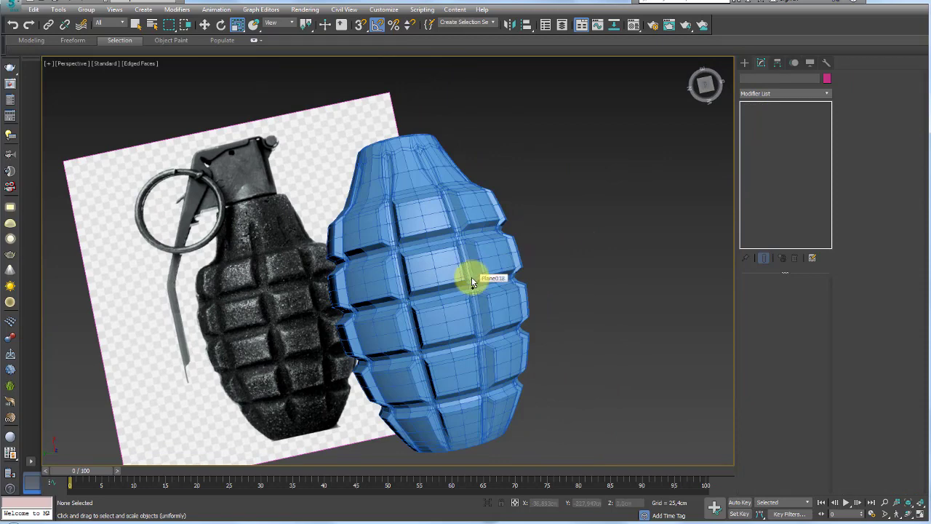
pyautogui.moveTo(471, 283)
pyautogui.keyDown('alt'); pyautogui.mouseDown(button='middle')
pyautogui.moveTo(516, 285)
pyautogui.moveTo(576, 216)
pyautogui.mouseUp(button='middle'); pyautogui.keyUp('alt')
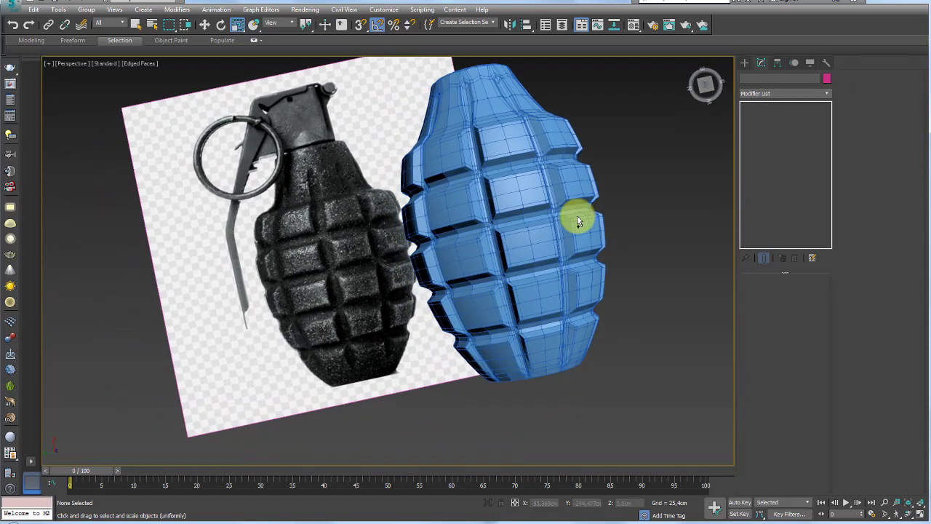
pyautogui.scroll(-3, 575, 216)
pyautogui.keyDown('alt'); pyautogui.moveTo(616, 240); pyautogui.dragTo(557, 239, button='middle'); pyautogui.keyUp('alt')
pyautogui.keyDown('alt'); pyautogui.moveTo(334, 151); pyautogui.dragTo(606, 284, button='middle'); pyautogui.keyUp('alt')
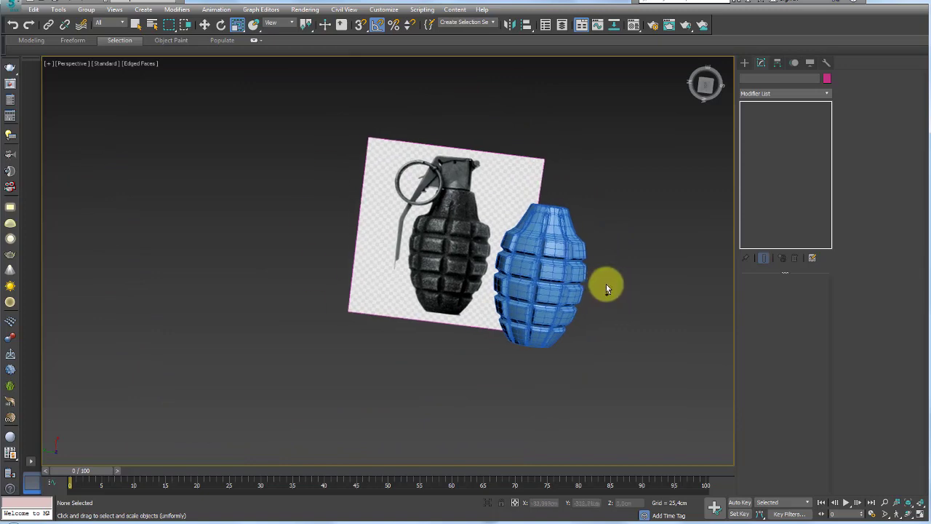
pyautogui.scroll(3, 606, 263)
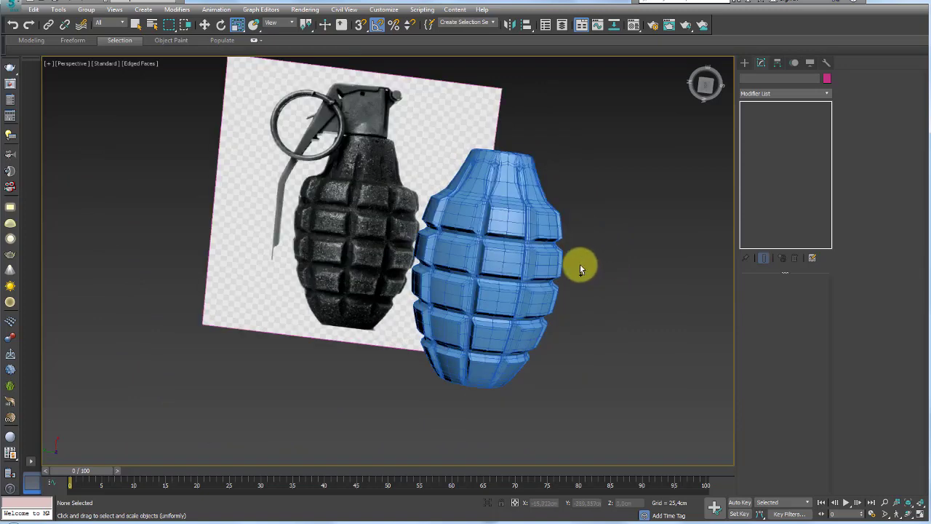
pyautogui.moveTo(580, 266); pyautogui.dragTo(550, 266, button='middle')
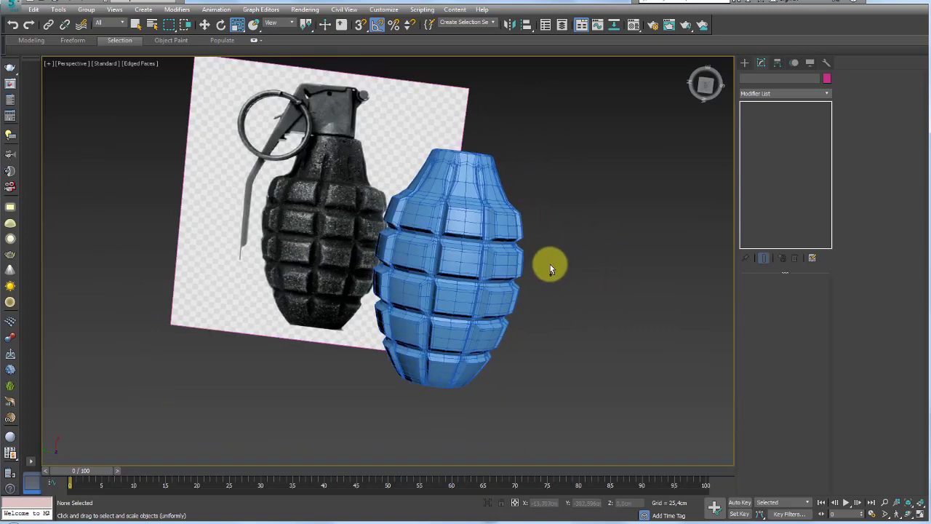